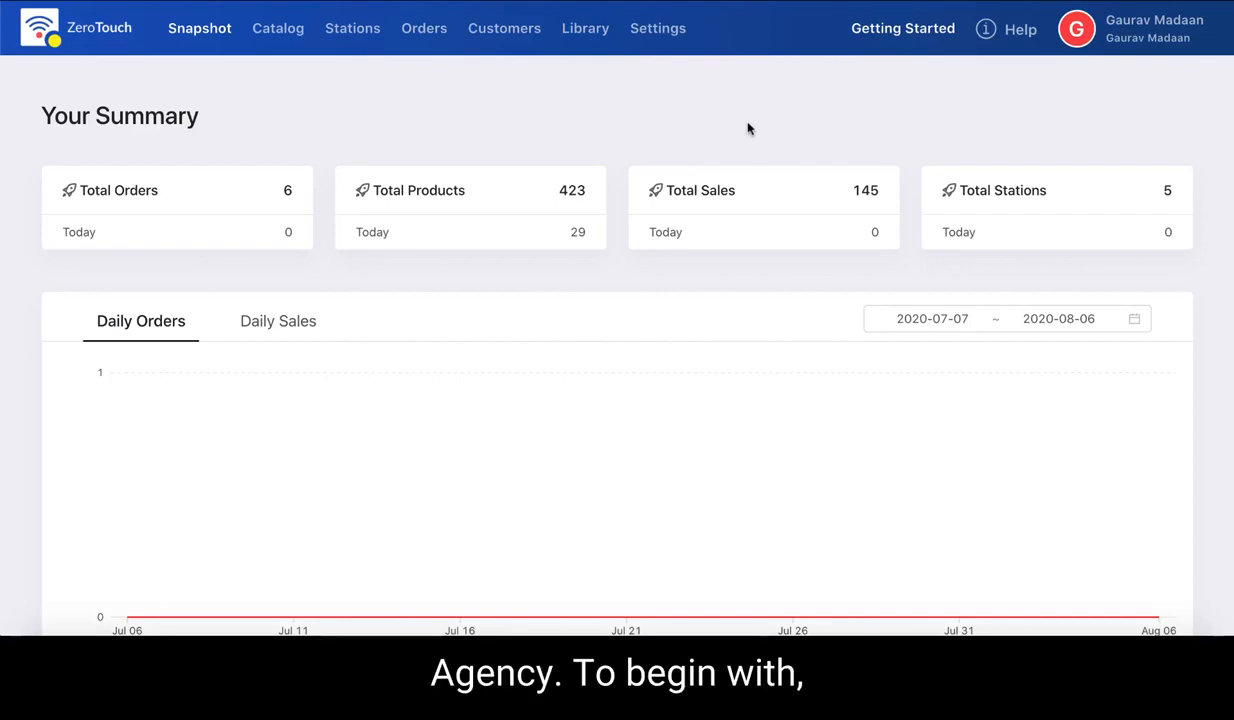
{"action": "scroll", "coordinate": [567, 168], "scroll_direction": "down", "scroll_amount": 5}
{"action": "scroll", "coordinate": [567, 171], "scroll_direction": "up", "scroll_amount": 5}
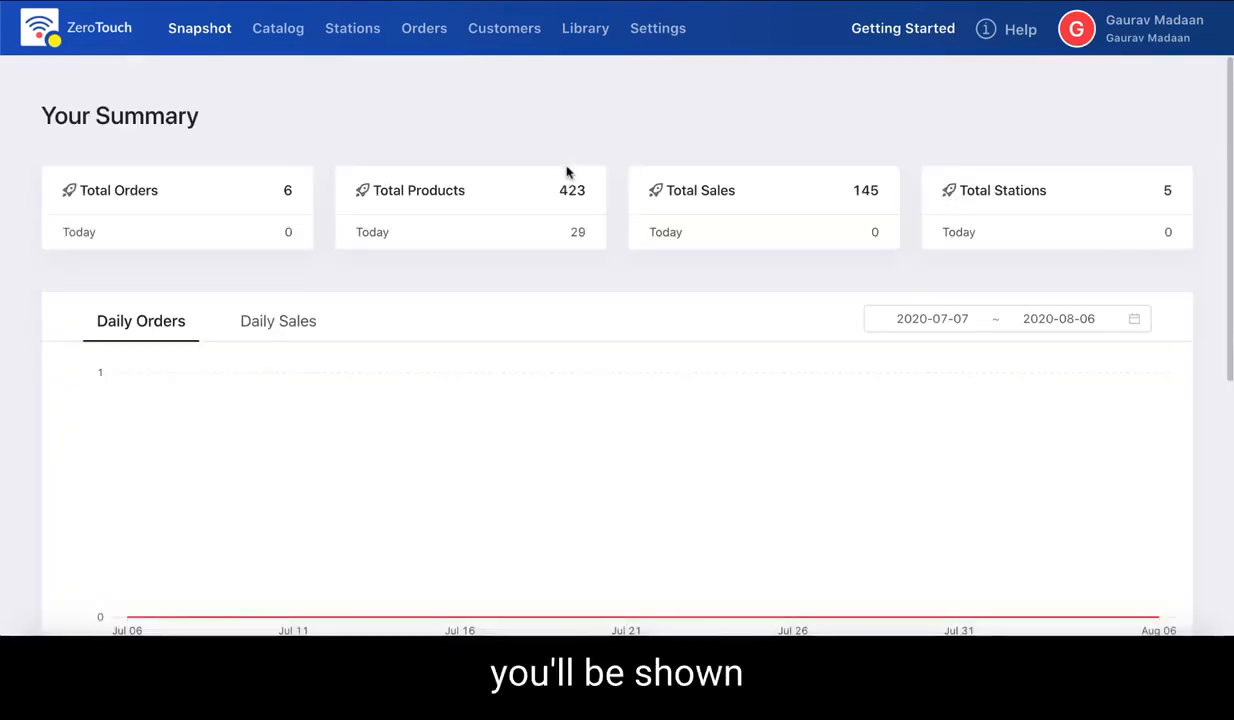
{"action": "scroll", "coordinate": [567, 172], "scroll_direction": "down", "scroll_amount": 2}
{"action": "scroll", "coordinate": [567, 172], "scroll_direction": "up", "scroll_amount": 2}
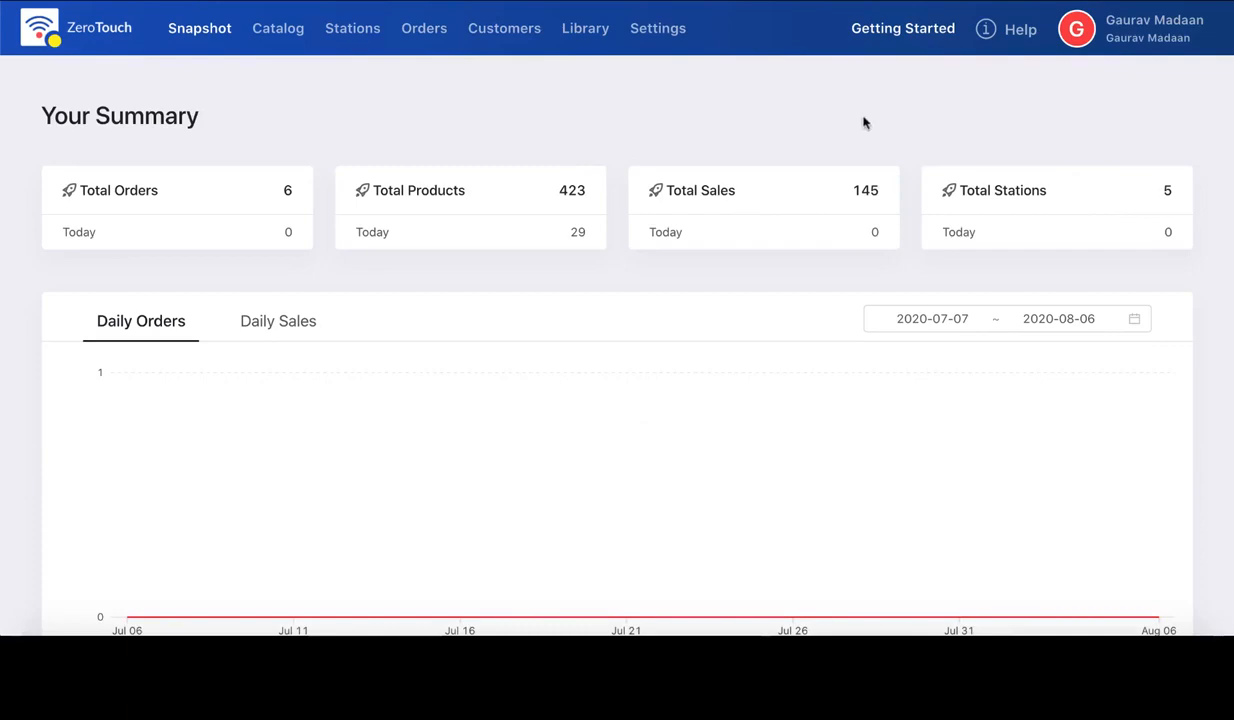
- Open brand setup from the getting-started guide and look over the logo, brand name and colour options in the basic settings
{"action": "left_click", "coordinate": [911, 41]}
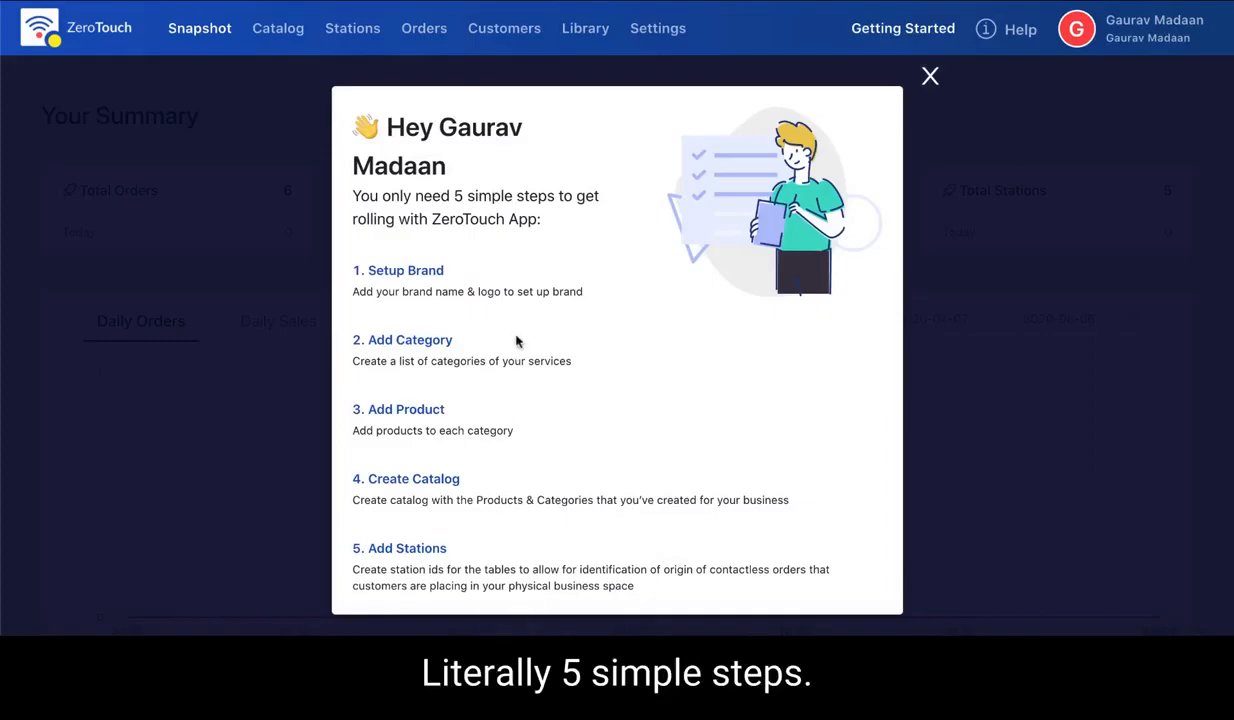
{"action": "left_click", "coordinate": [413, 272]}
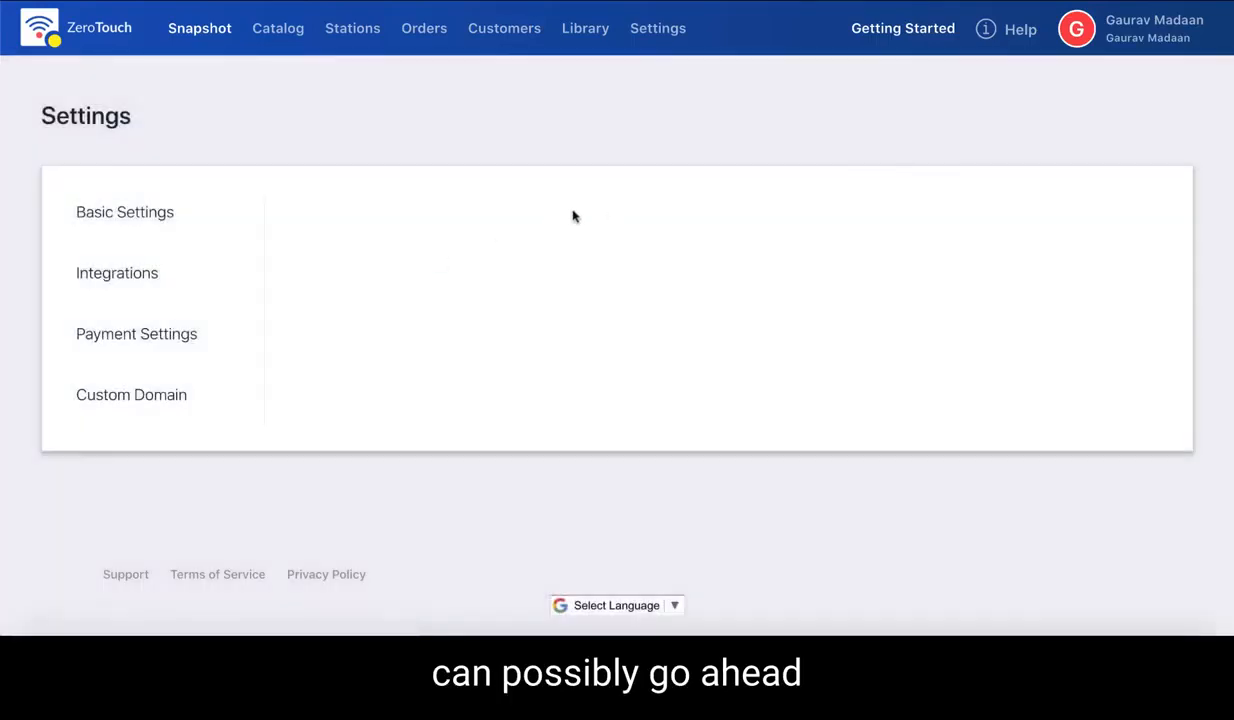
{"action": "scroll", "coordinate": [500, 380], "scroll_direction": "down", "scroll_amount": 2}
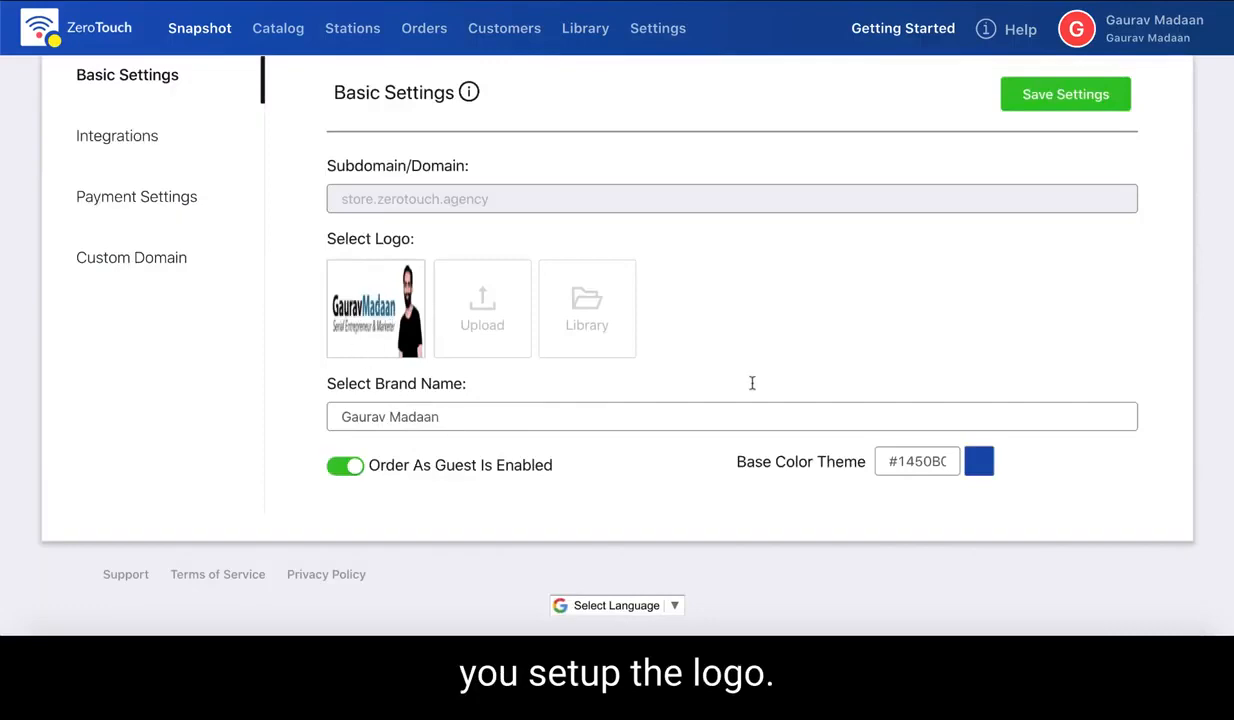
{"action": "scroll", "coordinate": [752, 383], "scroll_direction": "up", "scroll_amount": 1}
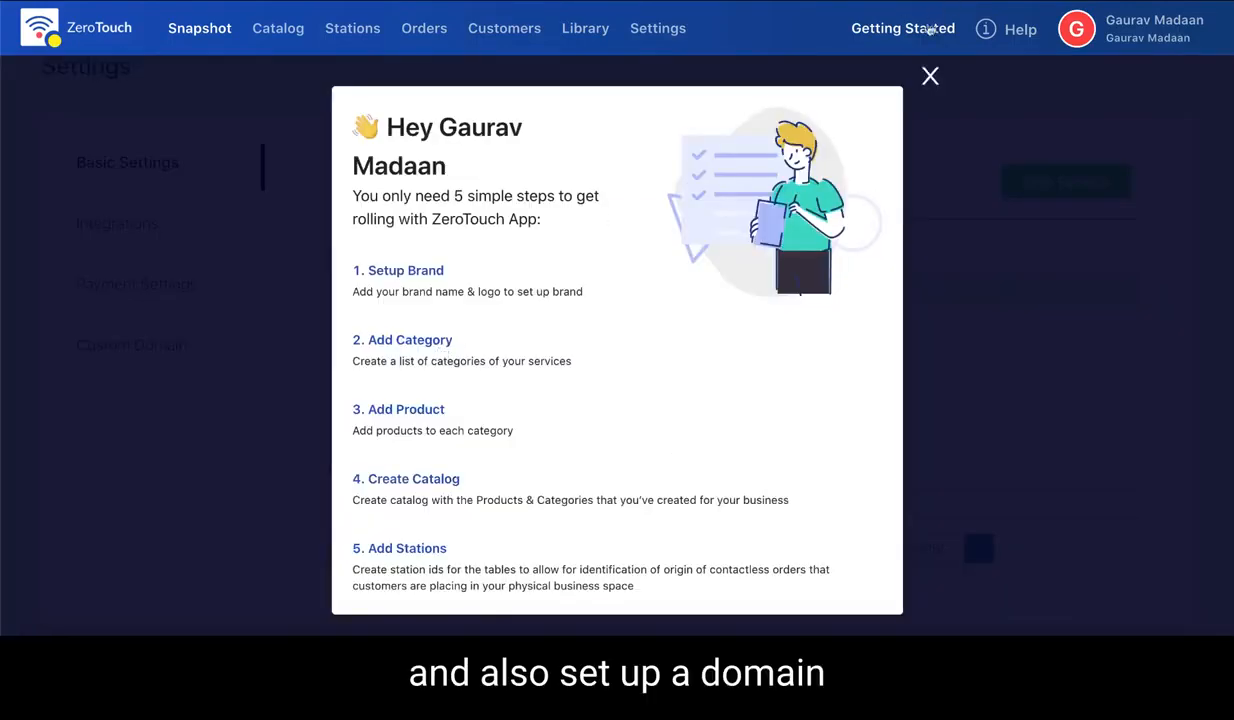
- Close the getting-started guide, review the custom domain settings and domain-pointing instructions, and reopen the guide
{"action": "left_click", "coordinate": [930, 76]}
{"action": "left_click", "coordinate": [90, 344]}
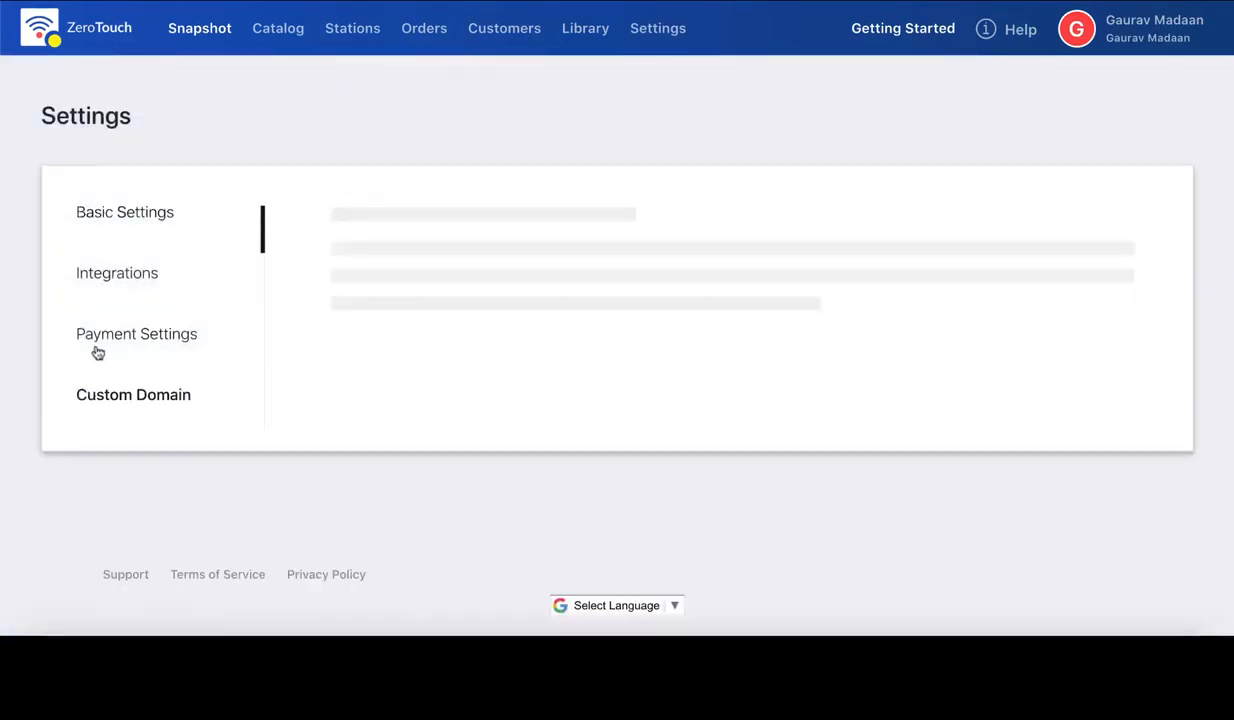
{"action": "scroll", "coordinate": [603, 387], "scroll_direction": "down", "scroll_amount": 1}
{"action": "scroll", "coordinate": [603, 387], "scroll_direction": "down", "scroll_amount": 1}
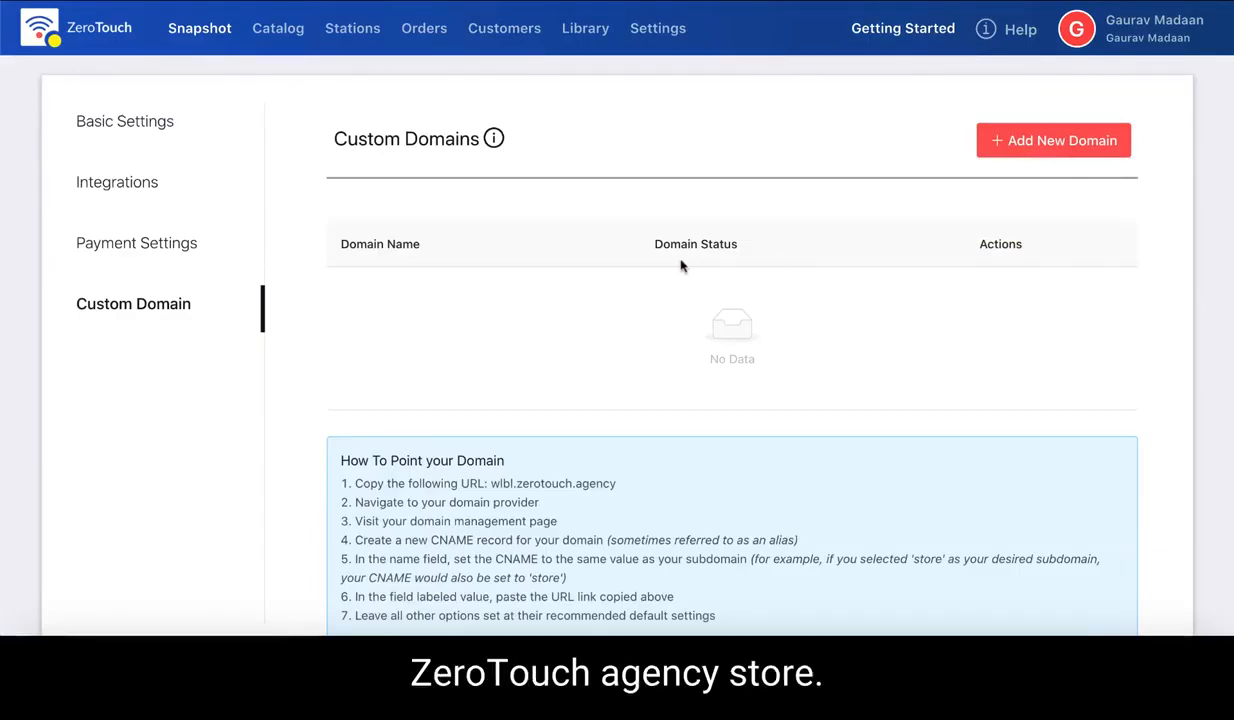
{"action": "scroll", "coordinate": [680, 265], "scroll_direction": "up", "scroll_amount": 2}
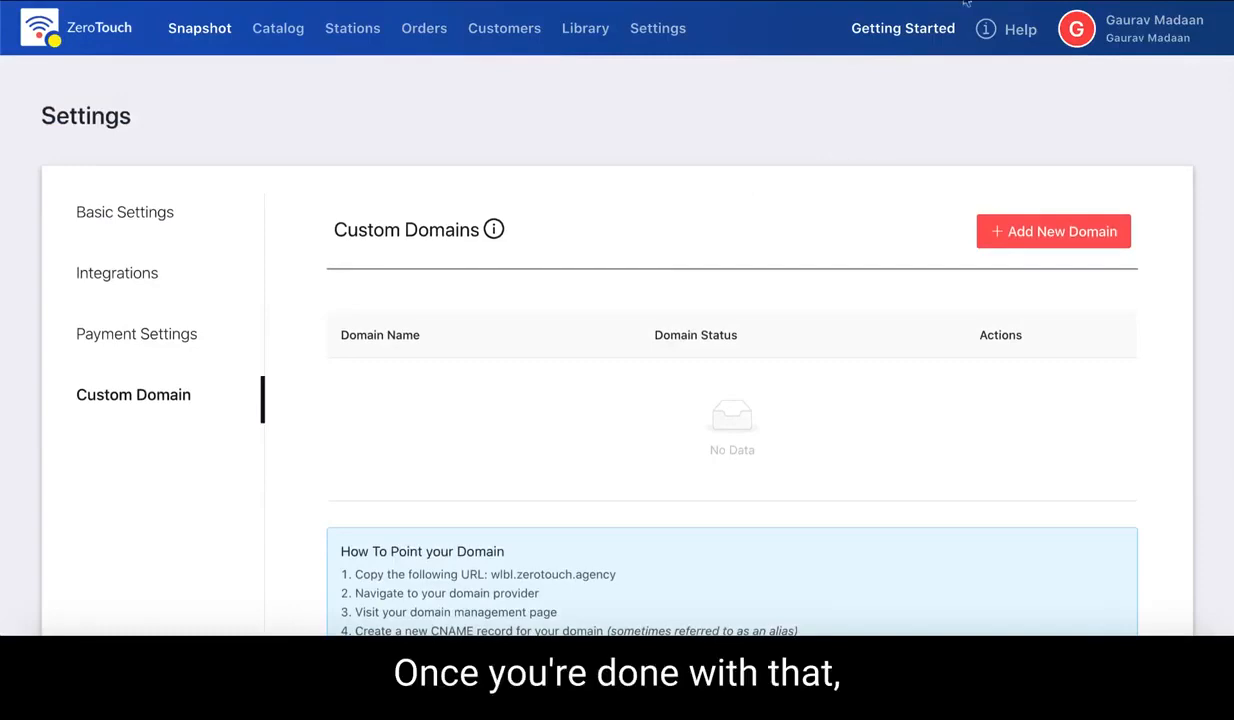
{"action": "left_click", "coordinate": [933, 34]}
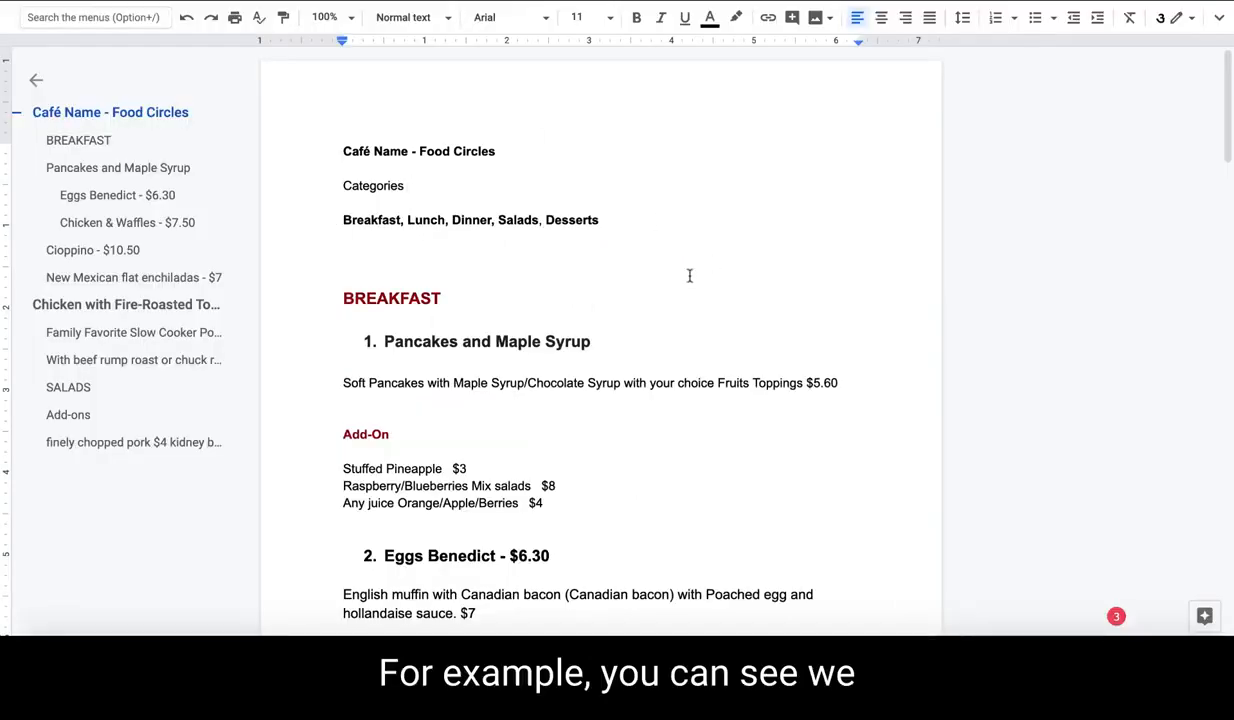
- Switch to the café menu in Google Docs and examine the café name, the category list and the dishes with add-ons in each category
{"action": "left_click_drag", "start_coordinate": [342, 150], "coordinate": [490, 155]}
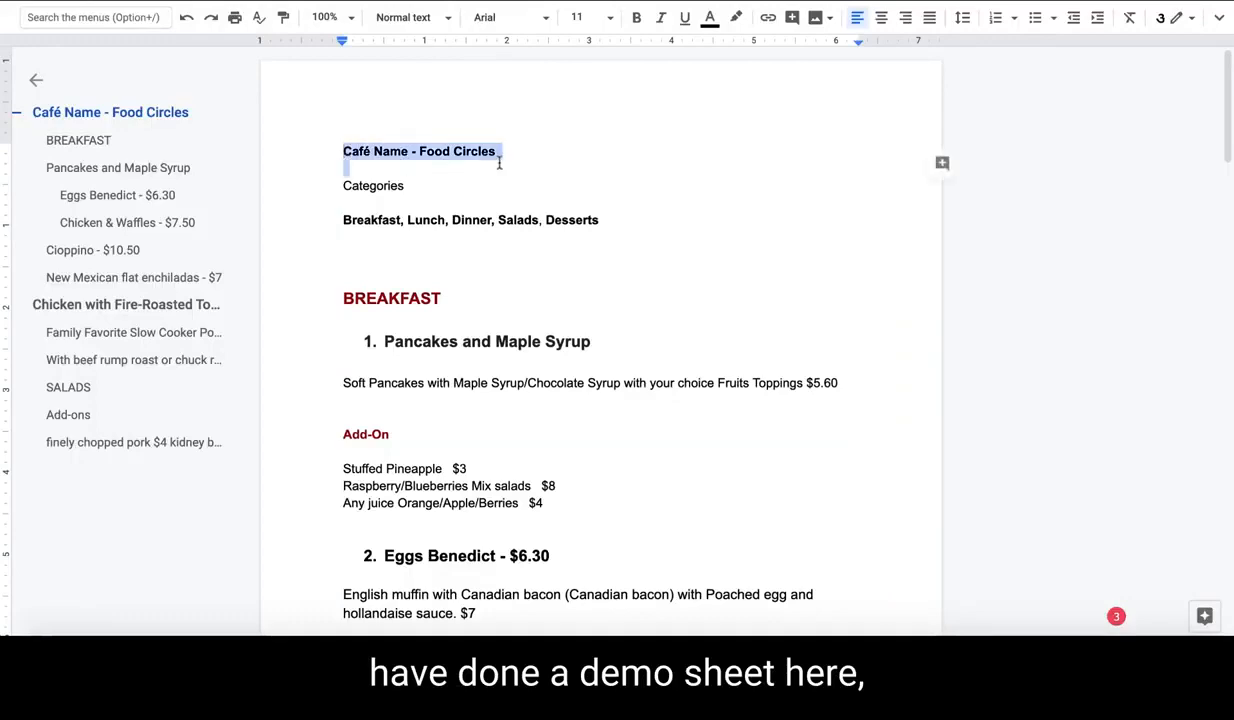
{"action": "left_click", "coordinate": [566, 178]}
{"action": "left_click_drag", "start_coordinate": [342, 151], "coordinate": [506, 154]}
{"action": "left_click", "coordinate": [506, 168]}
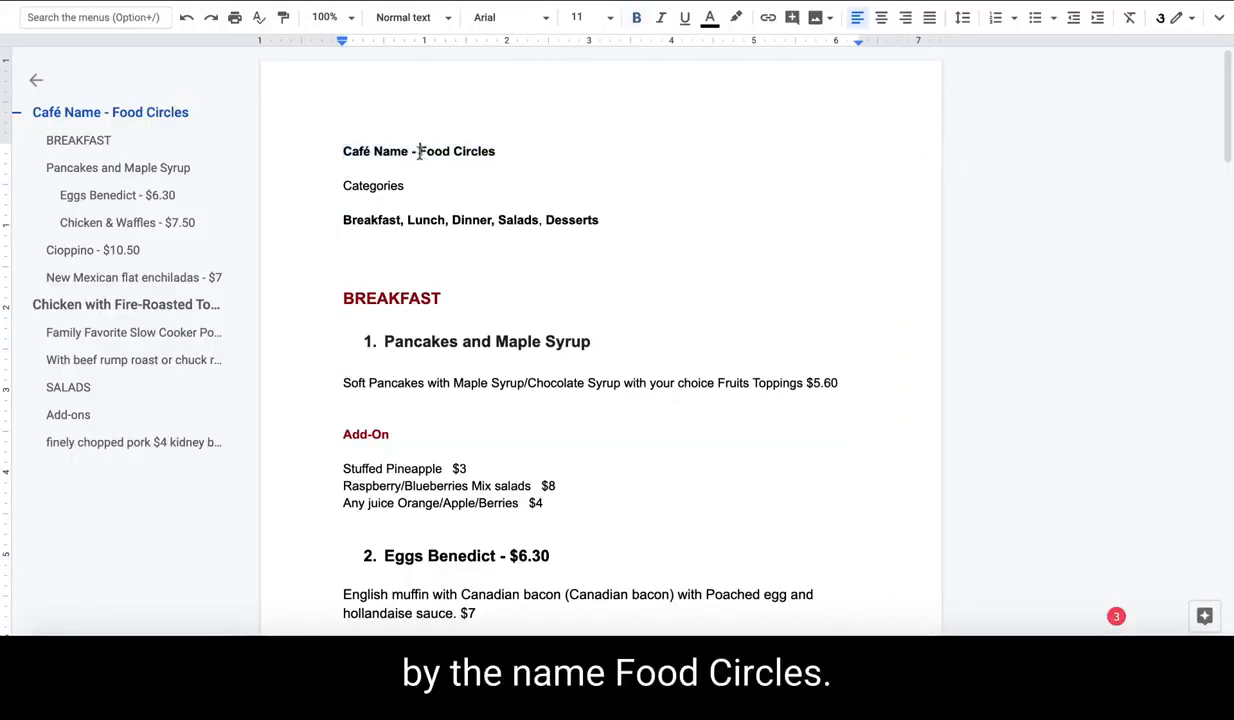
{"action": "left_click_drag", "start_coordinate": [419, 151], "coordinate": [512, 157]}
{"action": "left_click", "coordinate": [497, 188]}
{"action": "left_click_drag", "start_coordinate": [410, 187], "coordinate": [346, 185]}
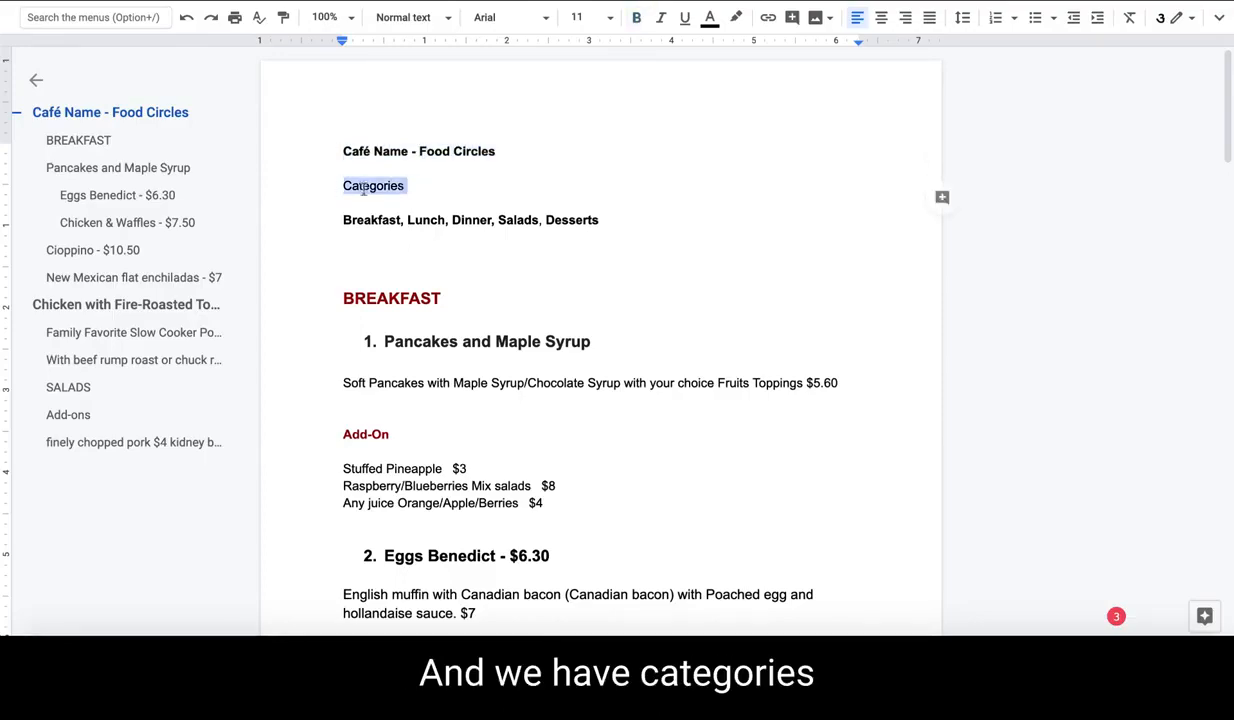
{"action": "left_click", "coordinate": [470, 198]}
{"action": "scroll", "coordinate": [519, 285], "scroll_direction": "down", "scroll_amount": 5}
{"action": "scroll", "coordinate": [519, 285], "scroll_direction": "down", "scroll_amount": 8}
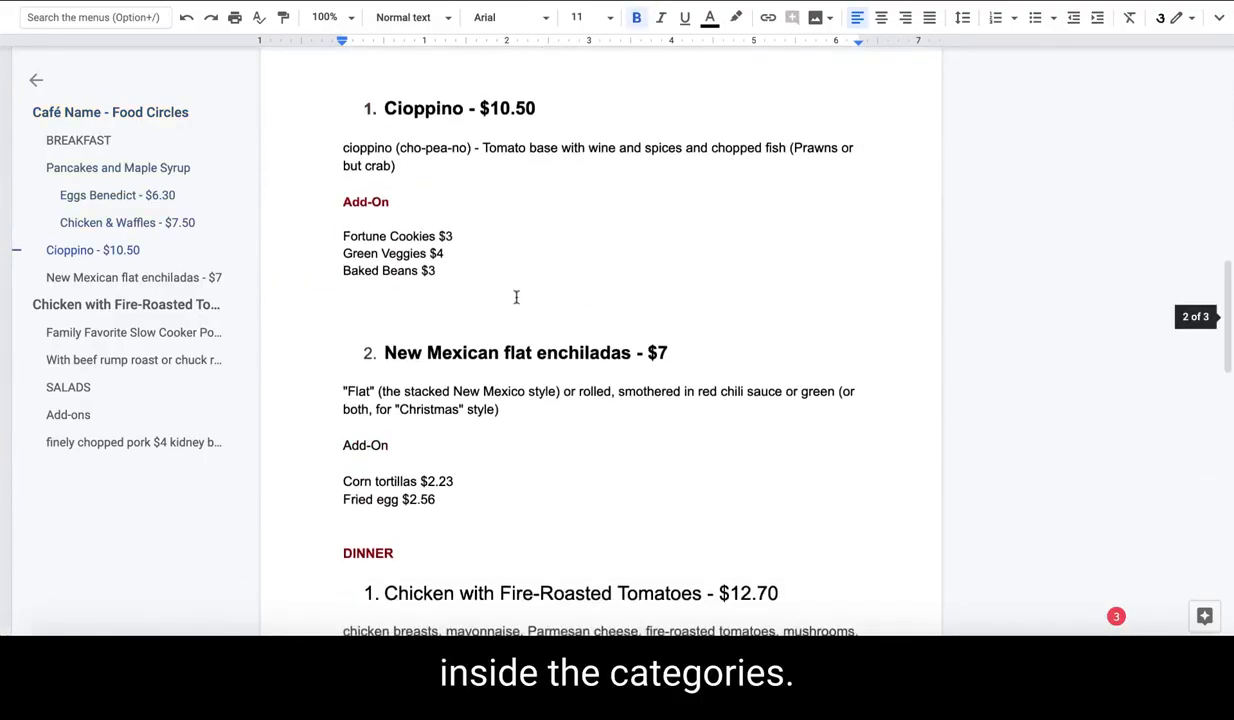
{"action": "scroll", "coordinate": [520, 262], "scroll_direction": "down", "scroll_amount": 8}
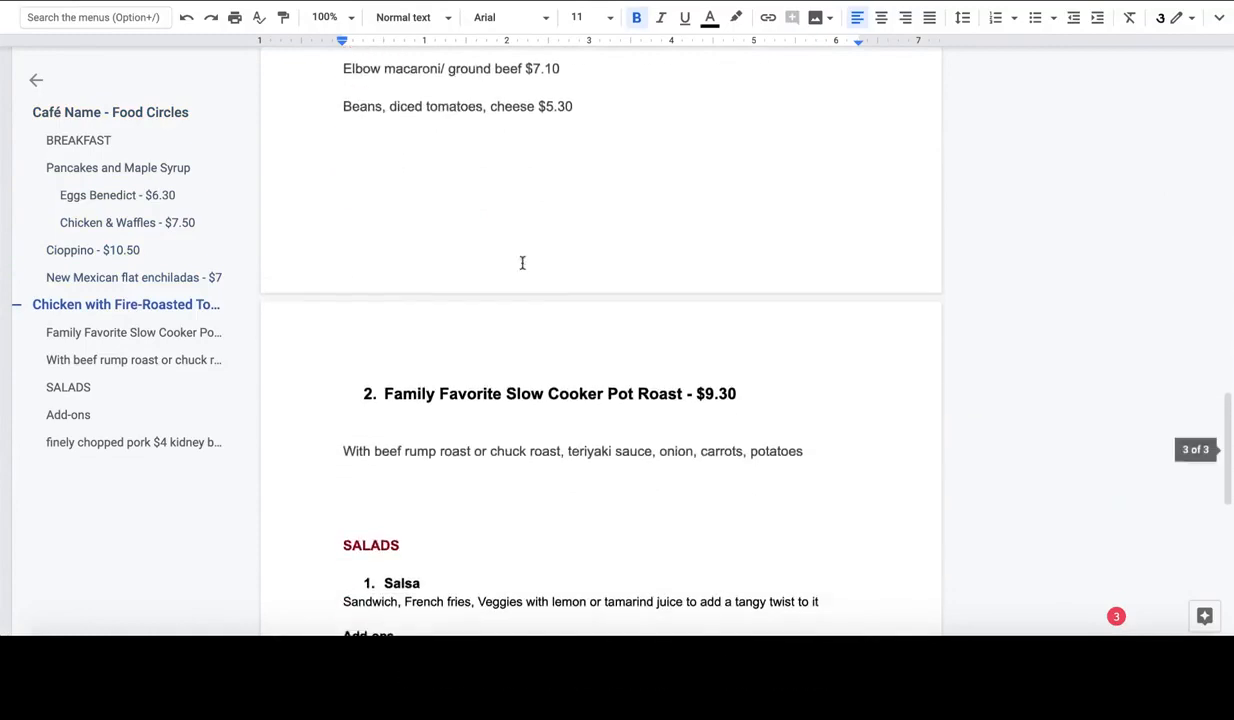
{"action": "scroll", "coordinate": [522, 263], "scroll_direction": "down", "scroll_amount": 1}
{"action": "scroll", "coordinate": [522, 263], "scroll_direction": "up", "scroll_amount": 20}
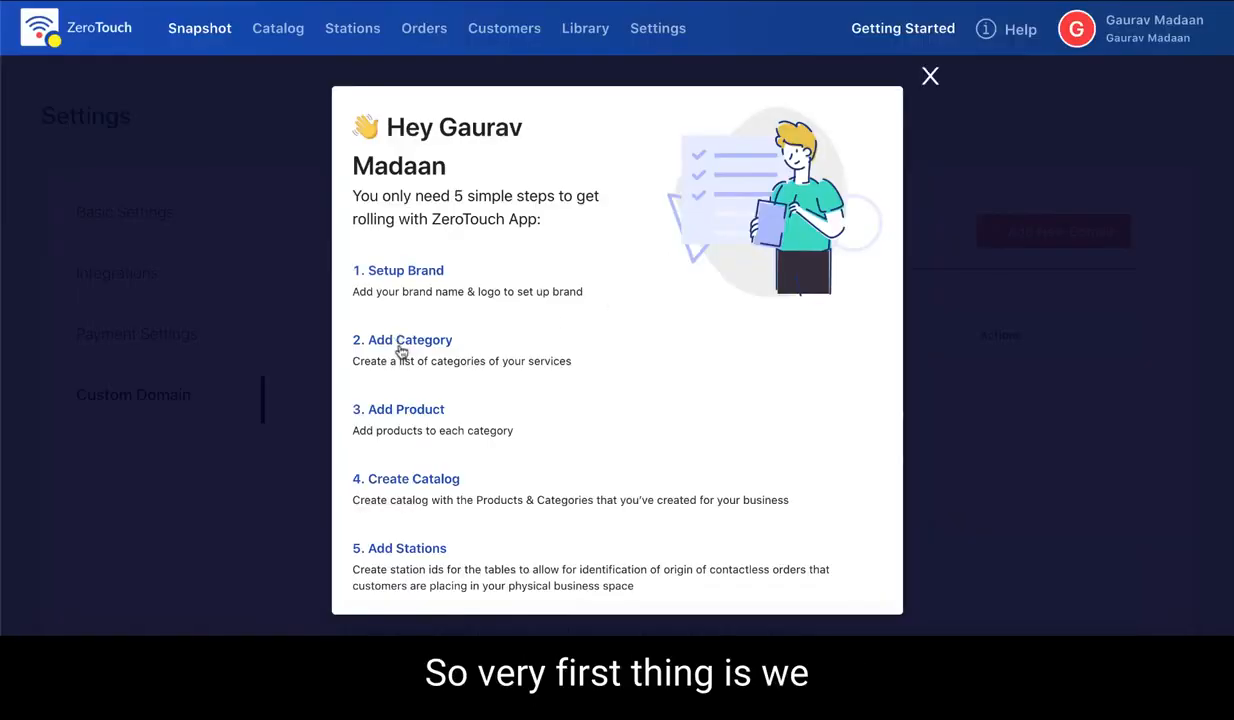
- Switch back to ZeroTouch, open the category list from the getting-started guide and start a new category
{"action": "left_click", "coordinate": [402, 341]}
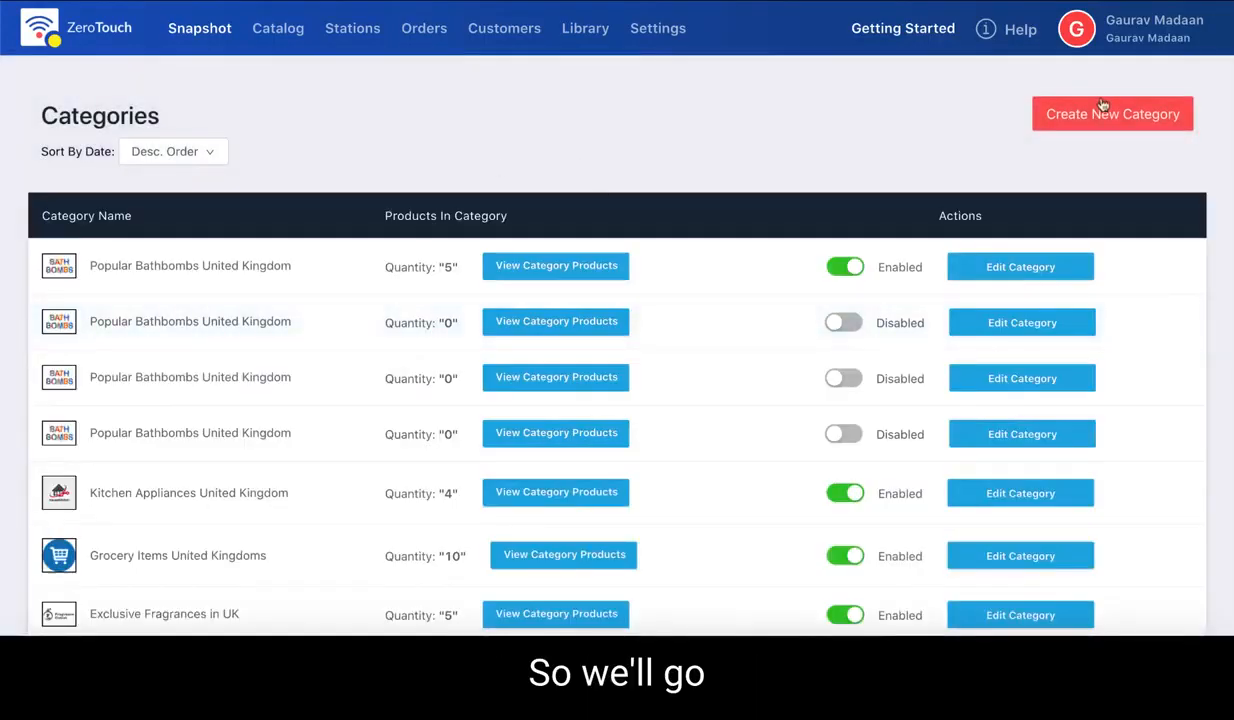
{"action": "scroll", "coordinate": [790, 272], "scroll_direction": "down", "scroll_amount": 4}
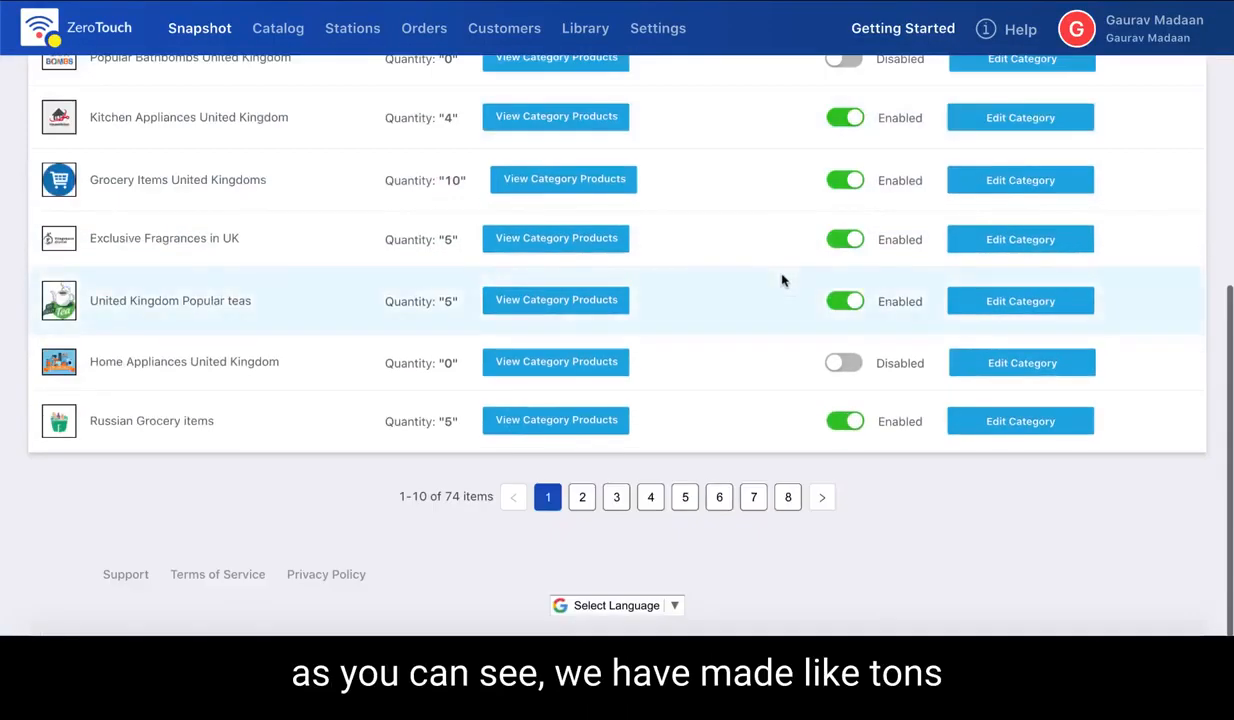
{"action": "scroll", "coordinate": [782, 275], "scroll_direction": "up", "scroll_amount": 4}
{"action": "left_click", "coordinate": [1108, 116]}
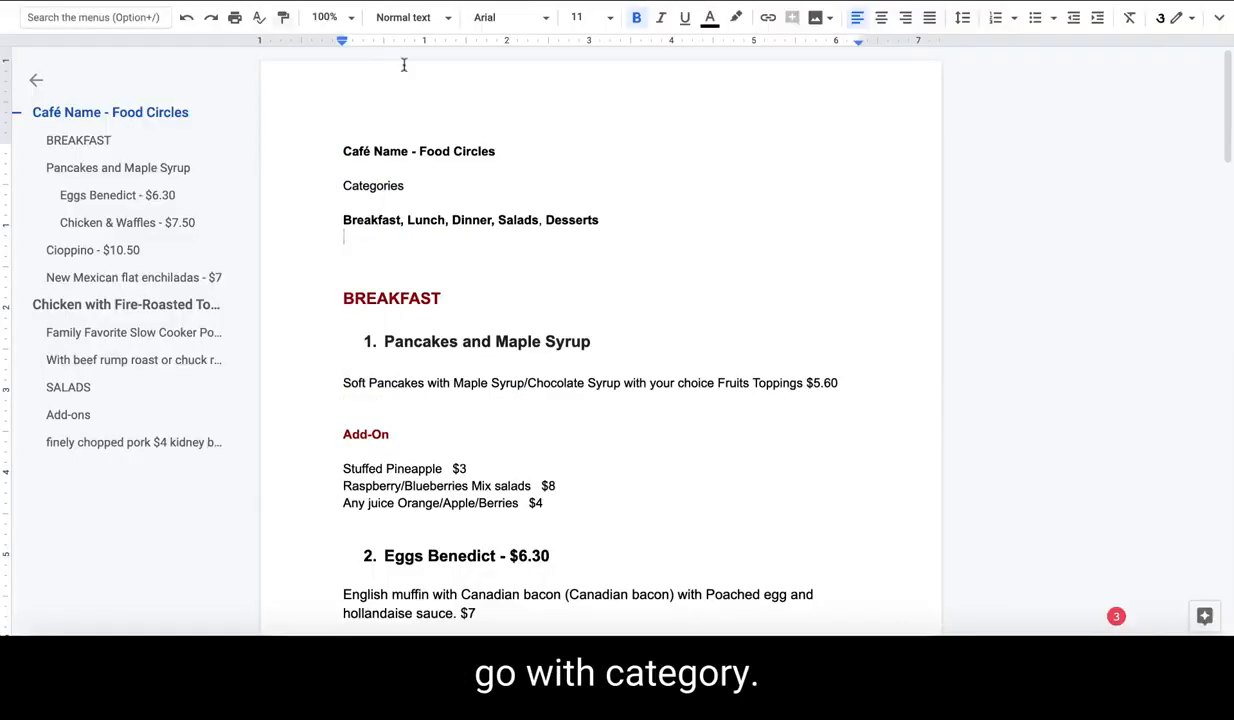
- Check the first category heading in the Google Docs menu and name the new ZeroTouch category FC Breakfast
{"action": "scroll", "coordinate": [531, 310], "scroll_direction": "down", "scroll_amount": 3}
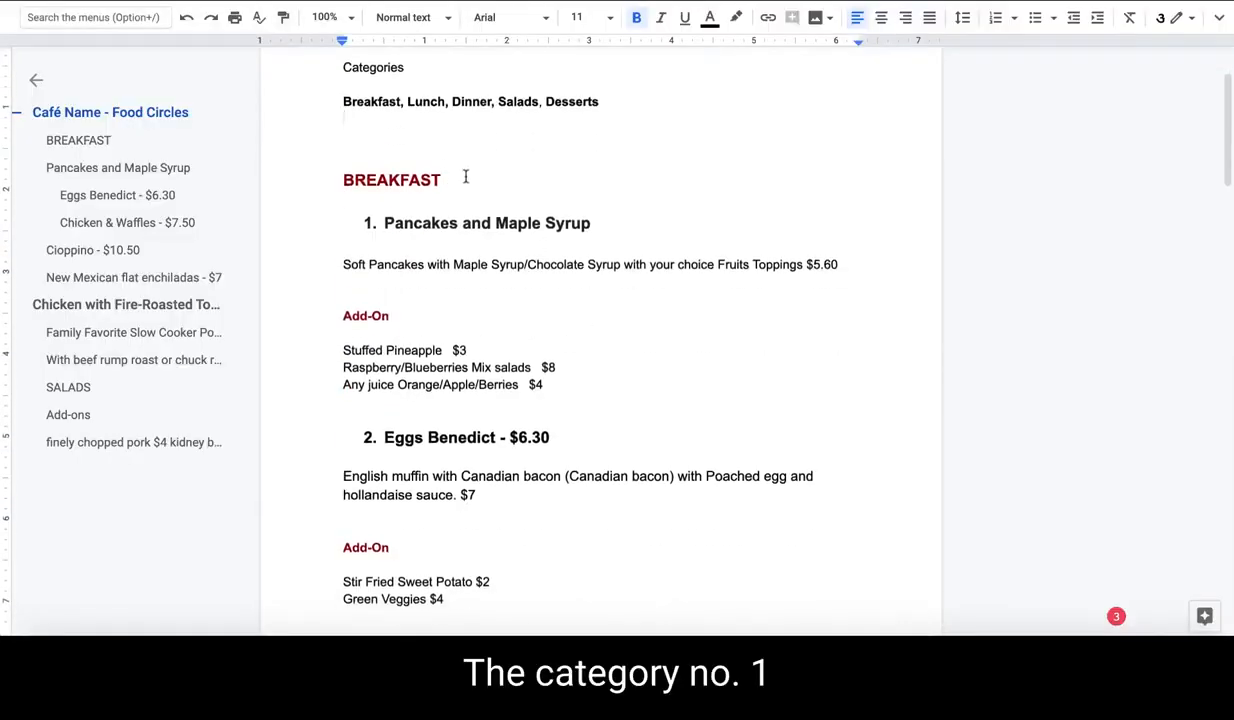
{"action": "left_click_drag", "start_coordinate": [465, 177], "coordinate": [311, 174]}
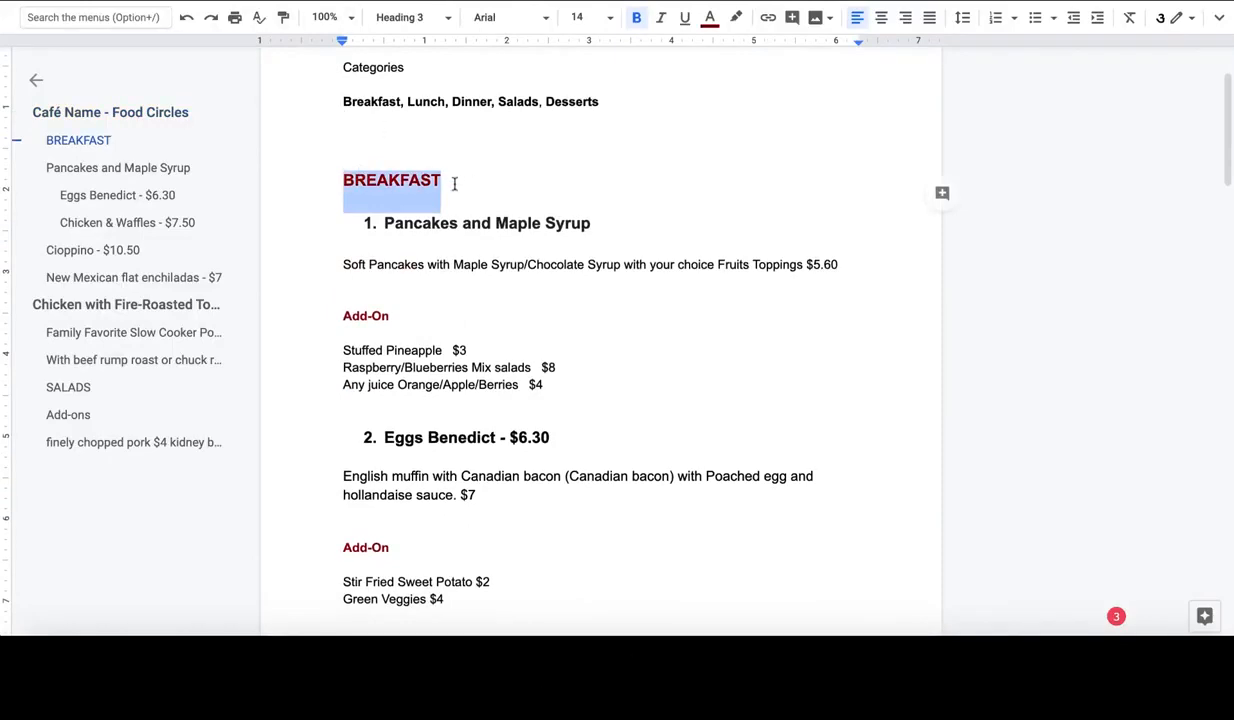
{"action": "scroll", "coordinate": [454, 183], "scroll_direction": "up", "scroll_amount": 3}
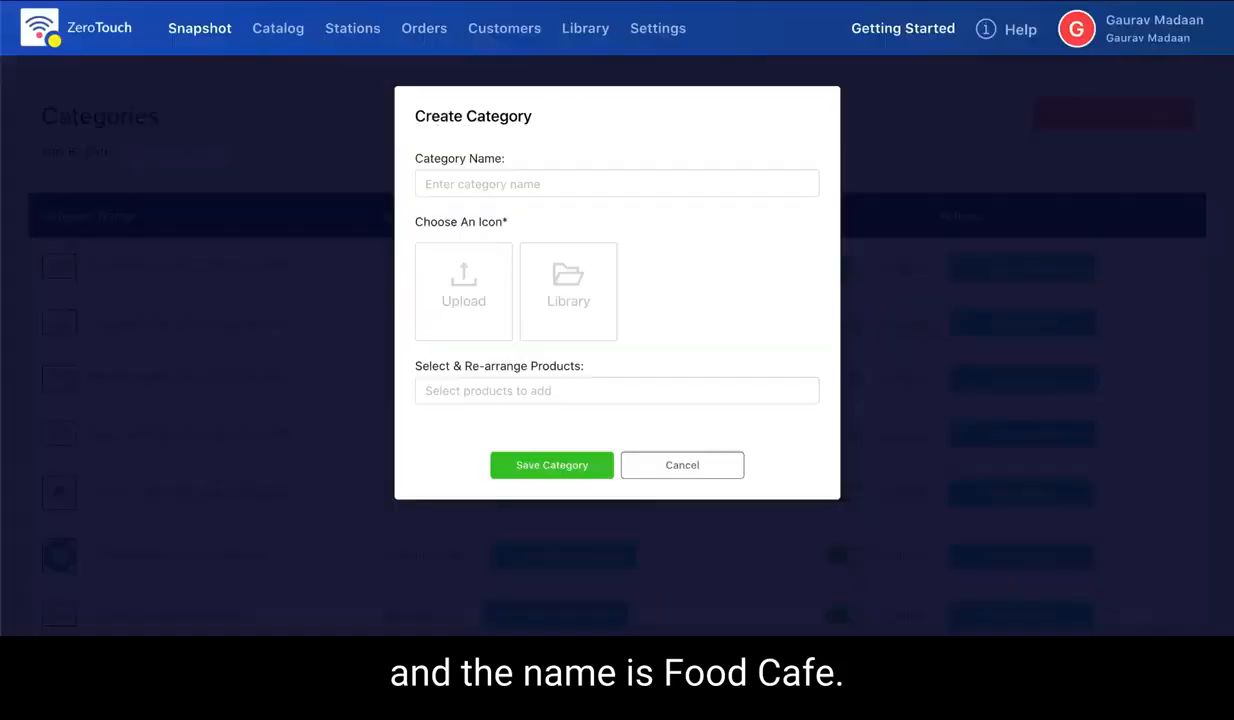
{"action": "left_click", "coordinate": [515, 186]}
{"action": "type", "text": "F"}
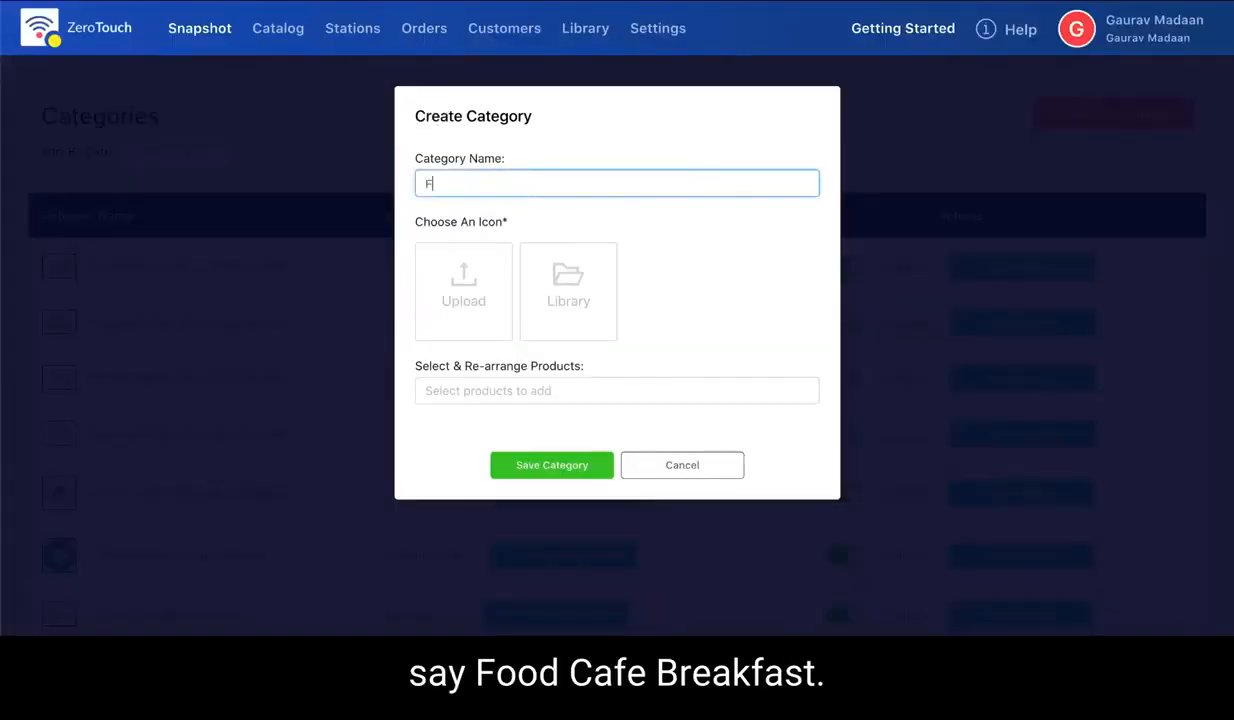
{"action": "type", "text": "C Breakfast"}
{"action": "left_click", "coordinate": [685, 250]}
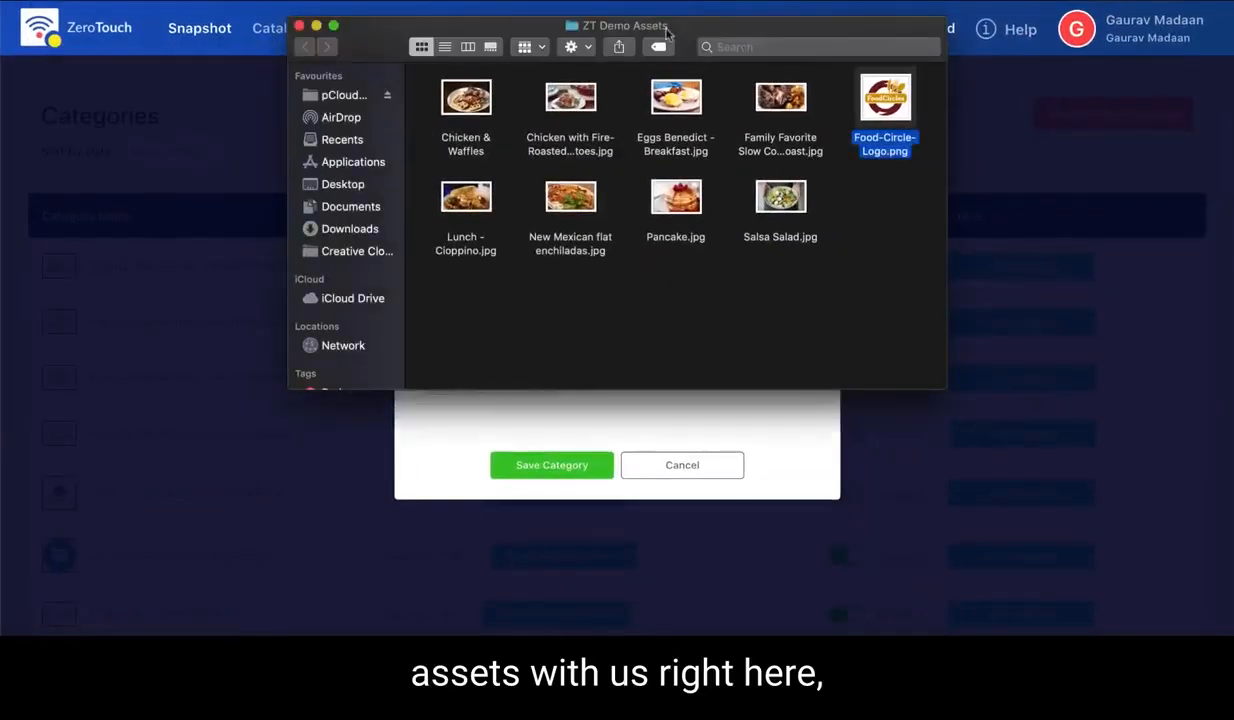
- Upload Eggs Benedict - Breakfast.jpg from the ZT Demo Assets folder as the FC Breakfast icon and save the category
{"action": "left_click_drag", "start_coordinate": [667, 33], "coordinate": [870, 152]}
{"action": "left_click", "coordinate": [683, 405]}
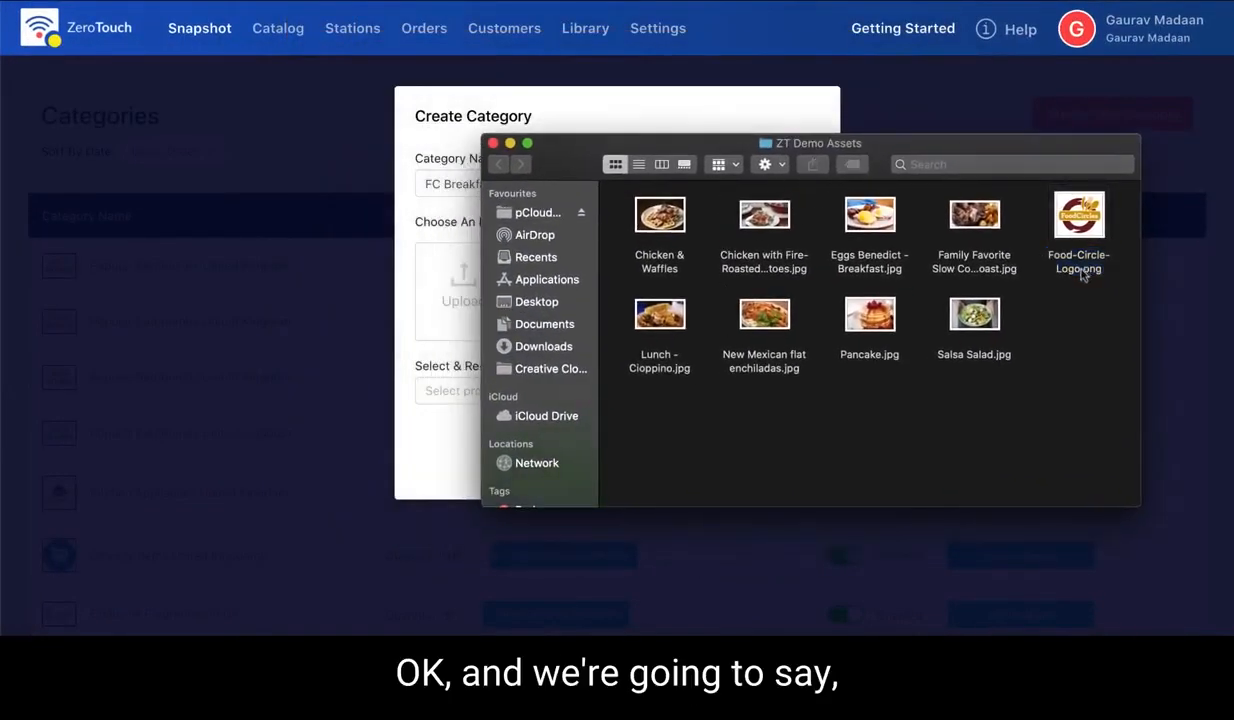
{"action": "left_click", "coordinate": [420, 315]}
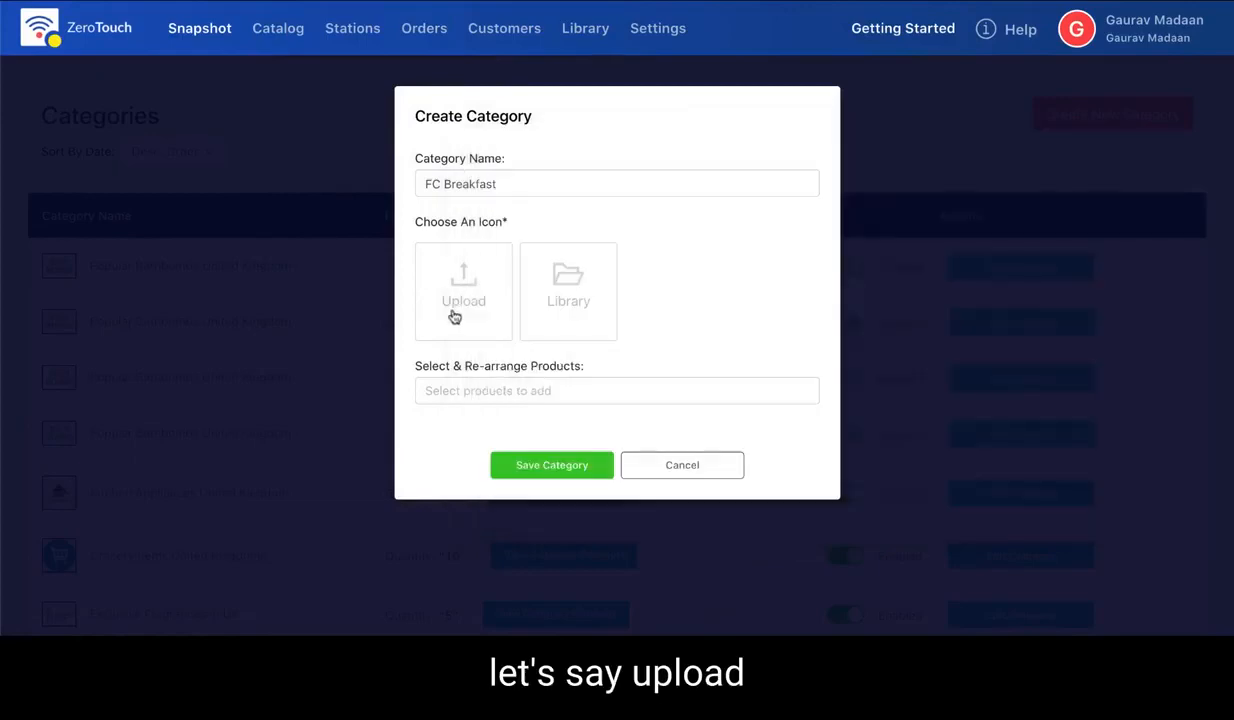
{"action": "left_click", "coordinate": [456, 316]}
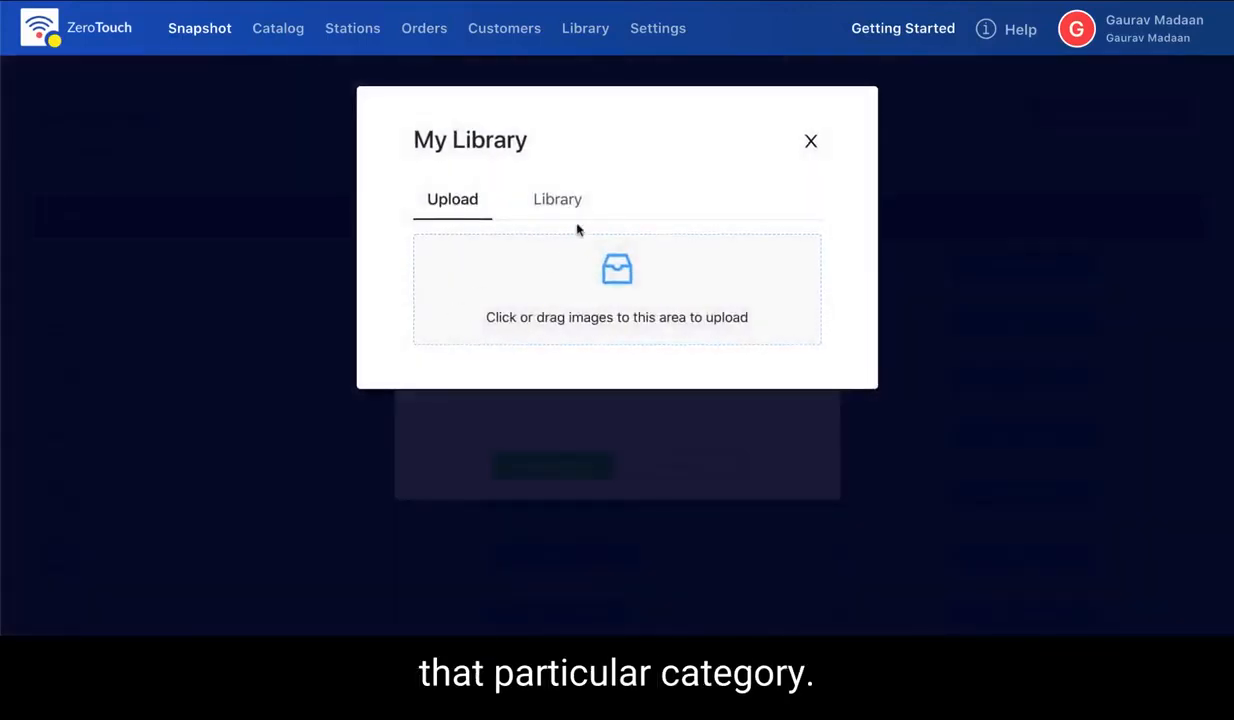
{"action": "key", "text": "super+Tab"}
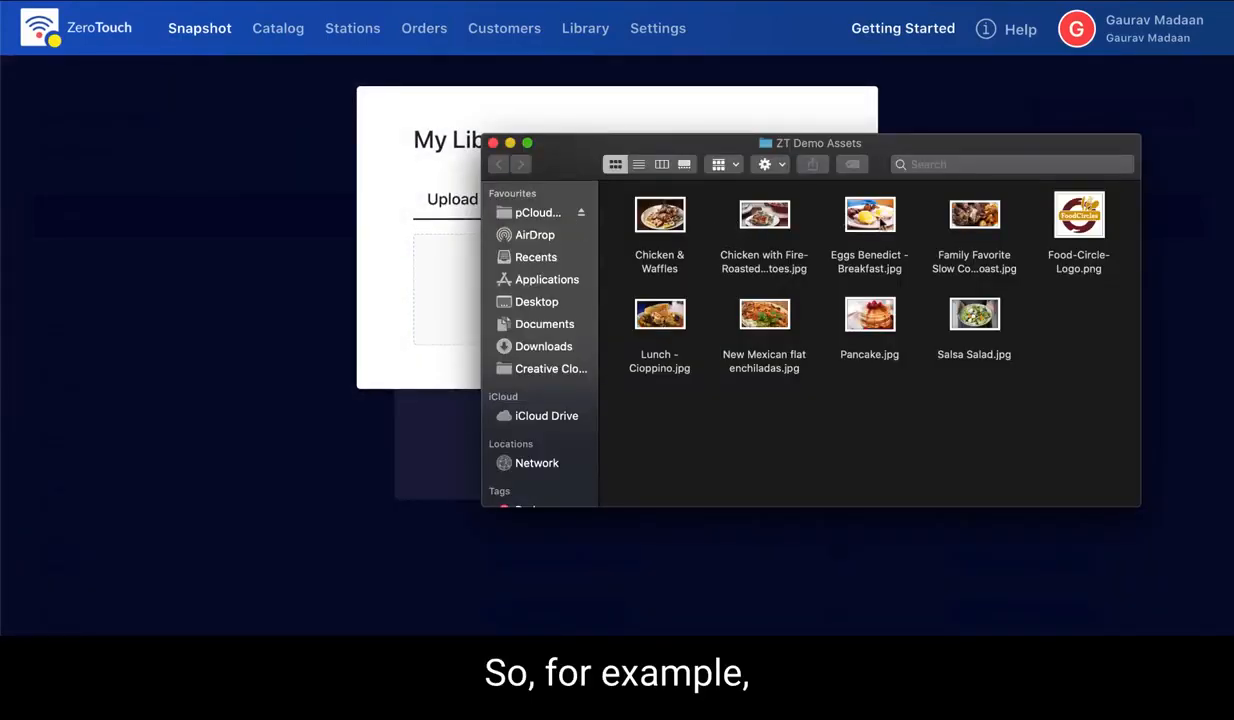
{"action": "left_click_drag", "start_coordinate": [884, 219], "coordinate": [454, 286]}
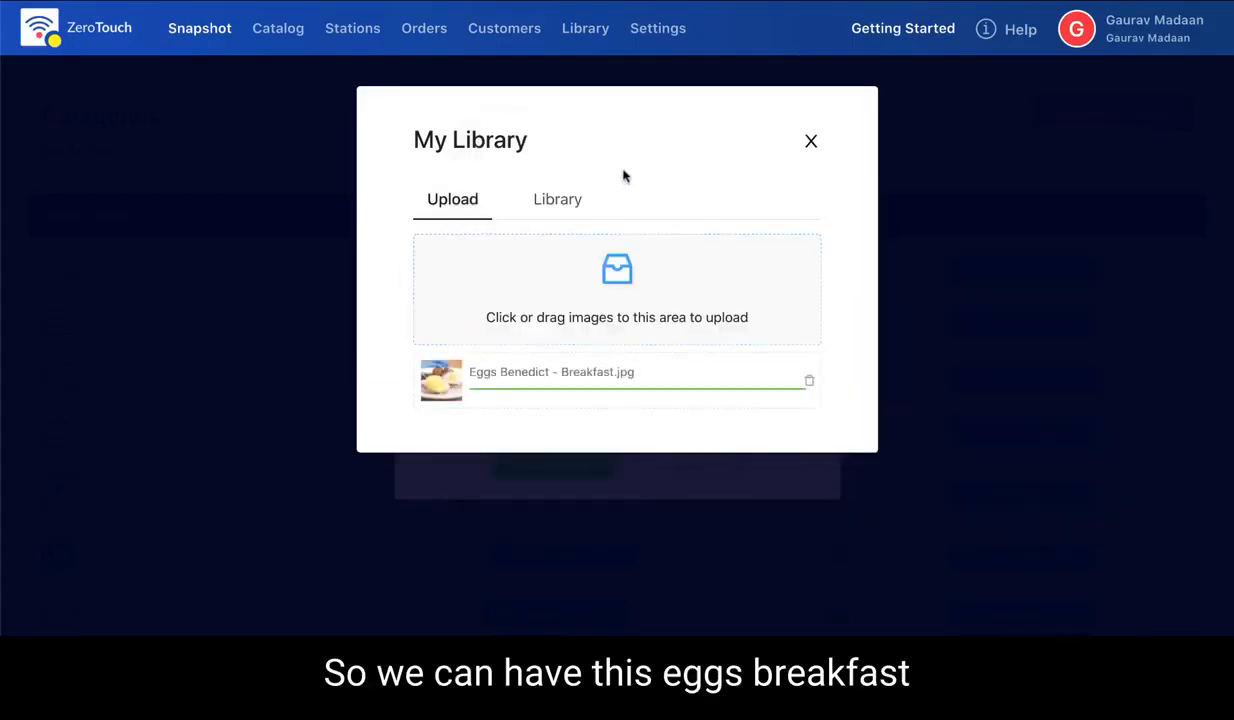
{"action": "left_click", "coordinate": [810, 141]}
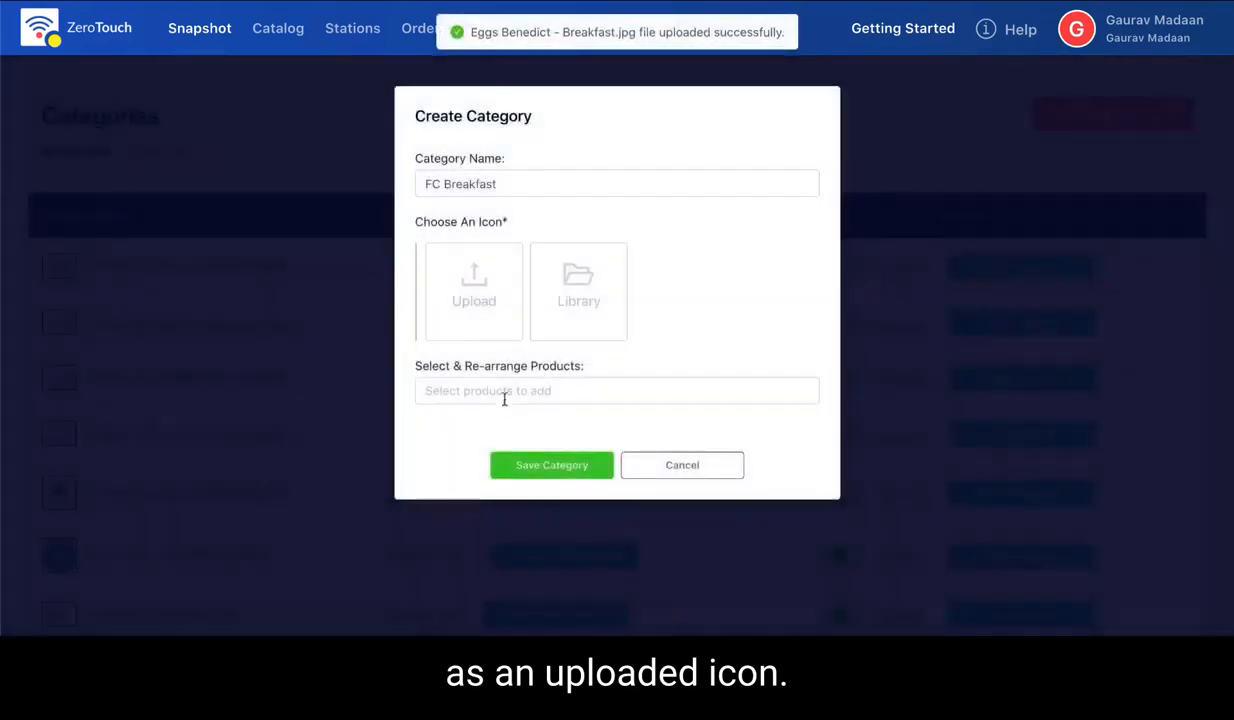
{"action": "left_click", "coordinate": [557, 467]}
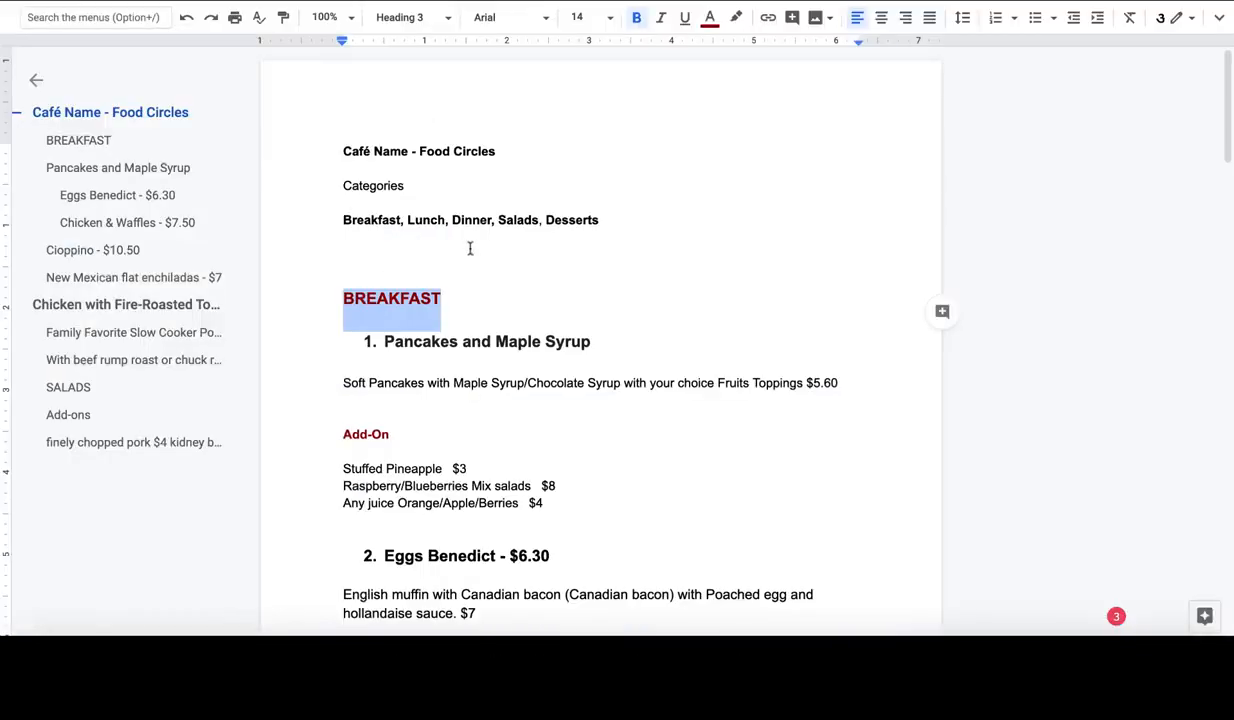
- Check the lunch and dinner sections of the Google Docs menu and create the ZeroTouch category FC Lunch with Lunch - Cioppino.jpg as its icon
{"action": "scroll", "coordinate": [469, 248], "scroll_direction": "down", "scroll_amount": 3}
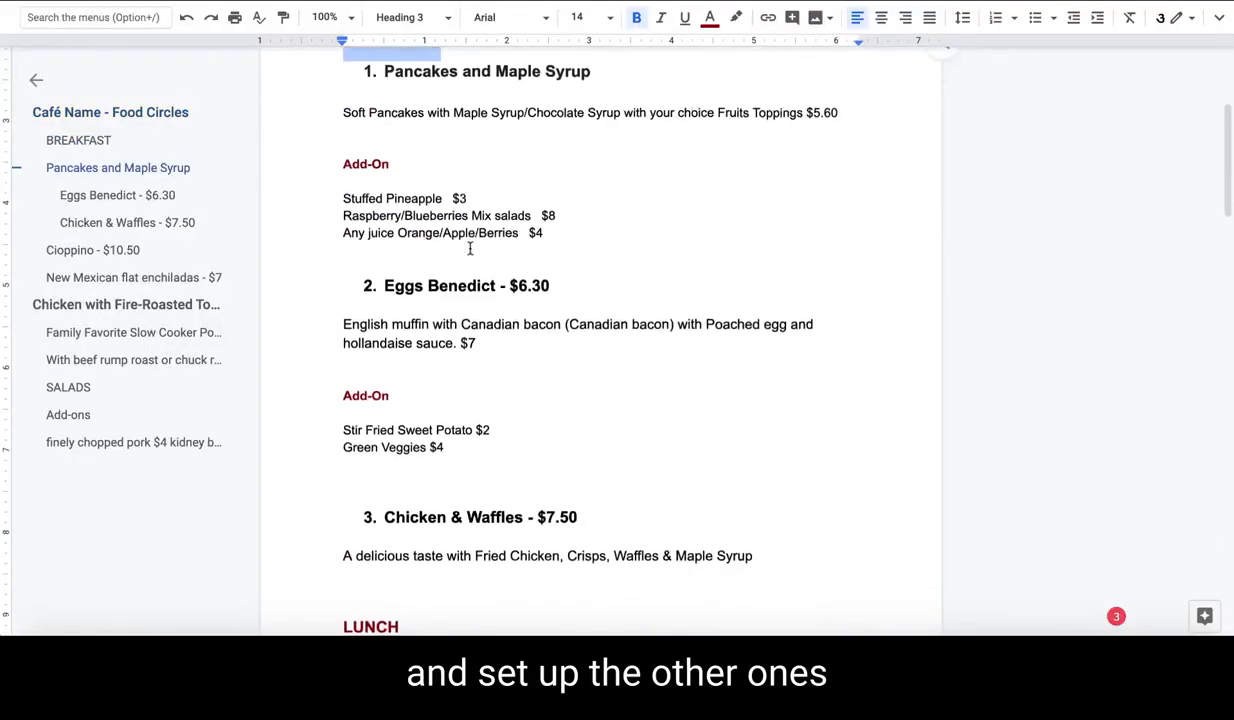
{"action": "scroll", "coordinate": [469, 248], "scroll_direction": "down", "scroll_amount": 15}
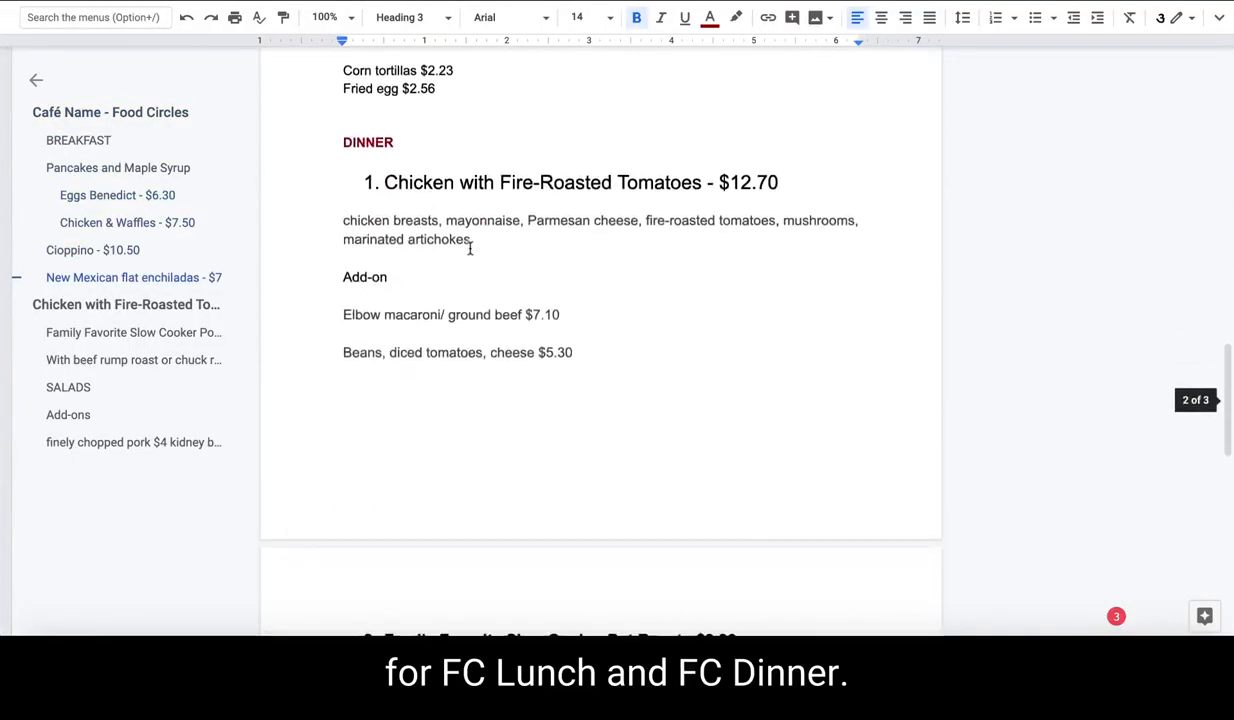
{"action": "scroll", "coordinate": [469, 248], "scroll_direction": "up", "scroll_amount": 10}
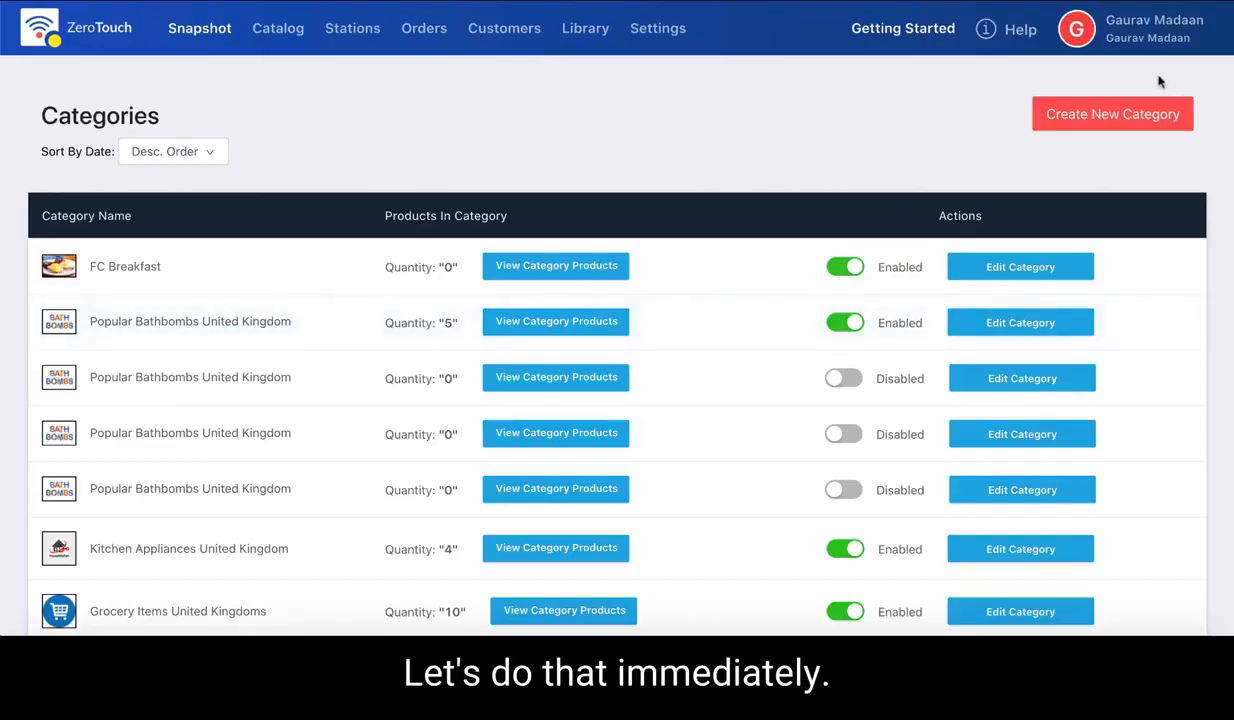
{"action": "left_click", "coordinate": [1102, 115]}
{"action": "left_click", "coordinate": [611, 185]}
{"action": "type", "text": "FC Luch"}
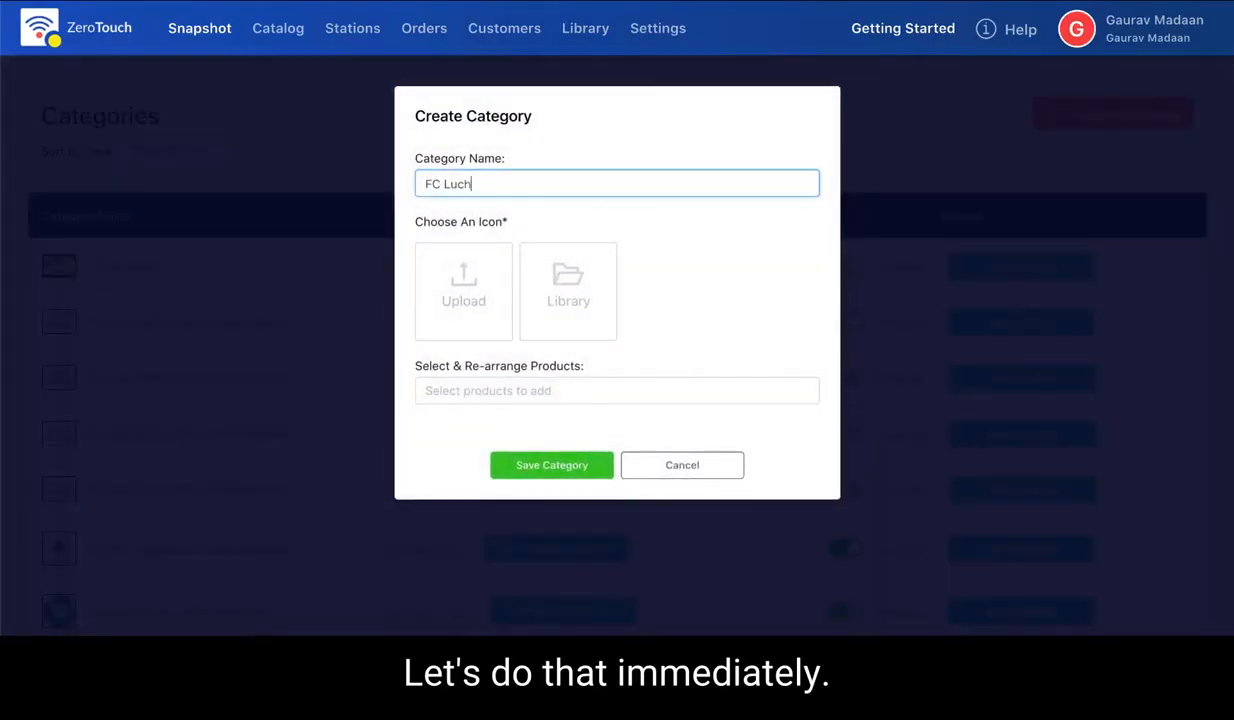
{"action": "key", "text": "BackSpace"}
{"action": "key", "text": "BackSpace"}
{"action": "type", "text": "nch"}
{"action": "left_click", "coordinate": [463, 290]}
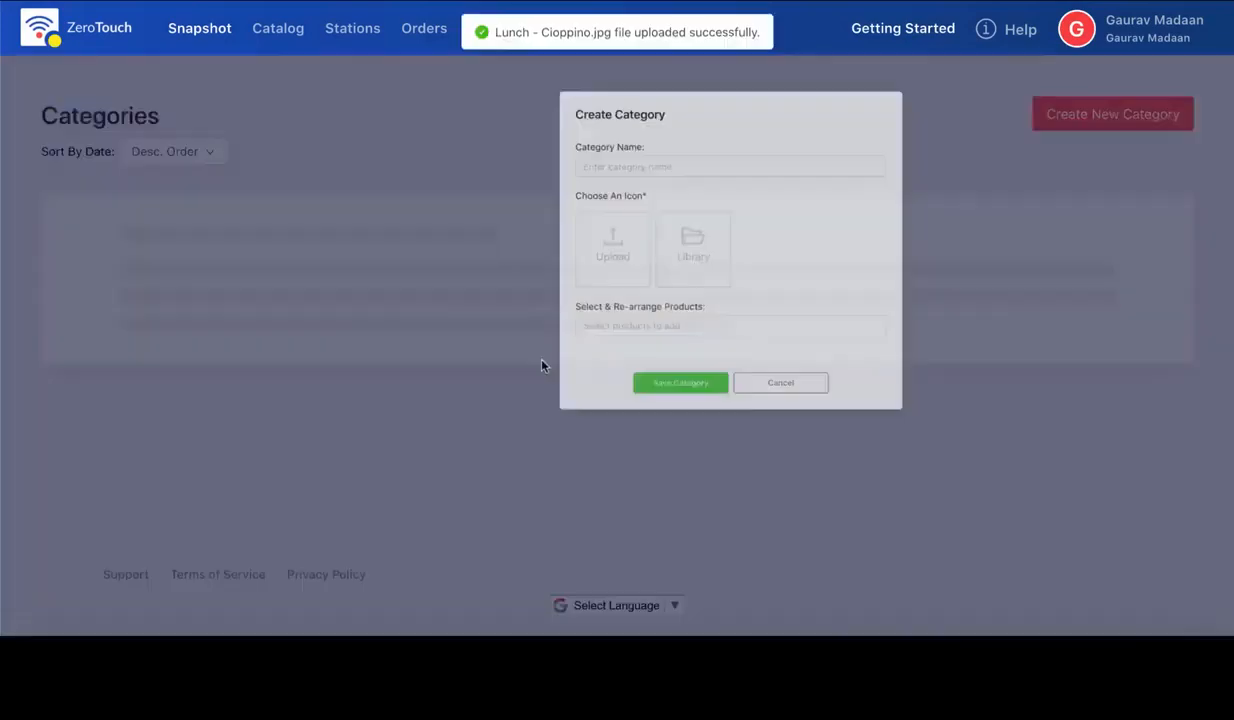
- Create the category FC Dinner with a dinner dish photo from the ZT Demo Assets folder as its icon
{"action": "left_click", "coordinate": [628, 182]}
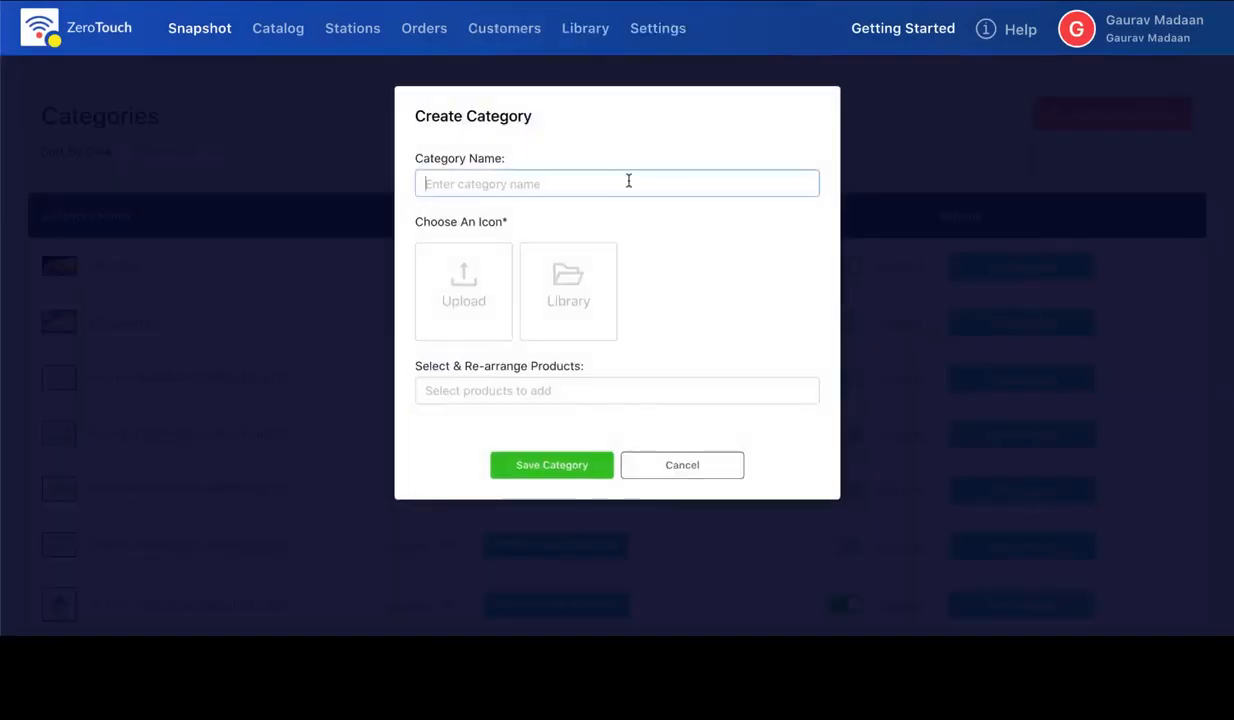
{"action": "type", "text": "FC Dinner"}
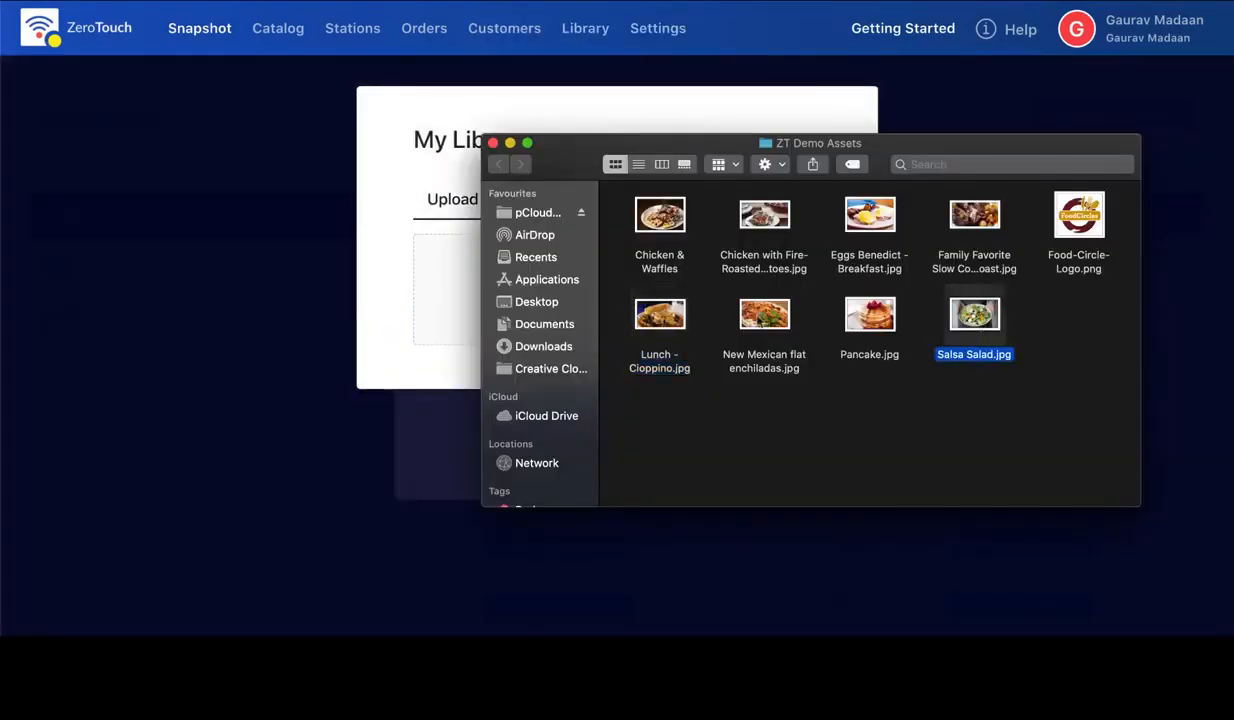
{"action": "key", "text": "Left"}
{"action": "key", "text": "Left"}
{"action": "key", "text": "Up"}
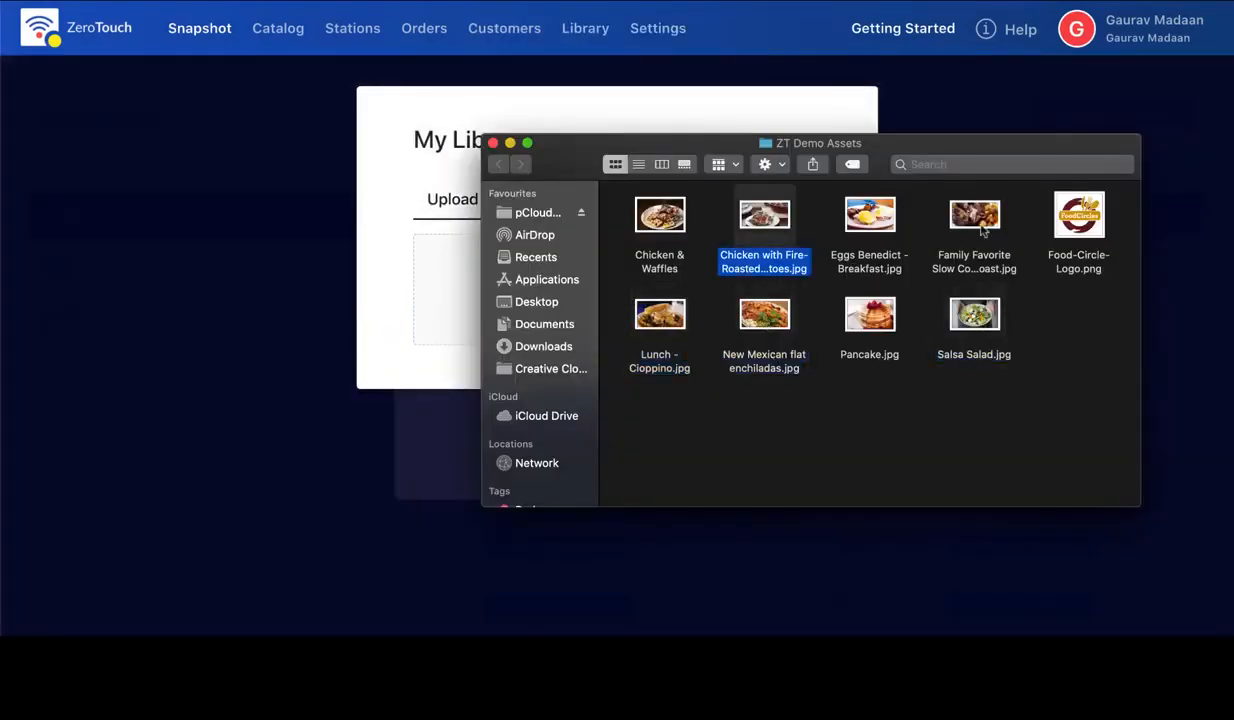
{"action": "left_click", "coordinate": [975, 215]}
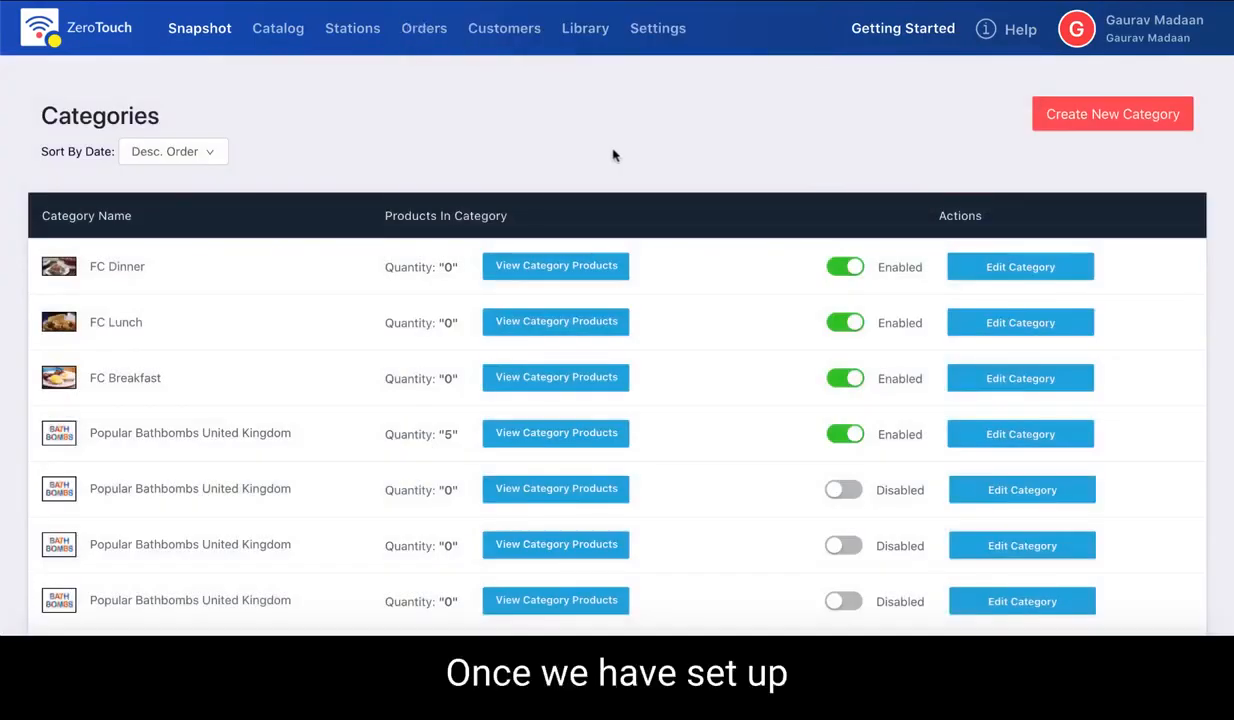
- Review the Add Category step in the getting-started guide and open the product list from its Add Product step
{"action": "left_click", "coordinate": [898, 35]}
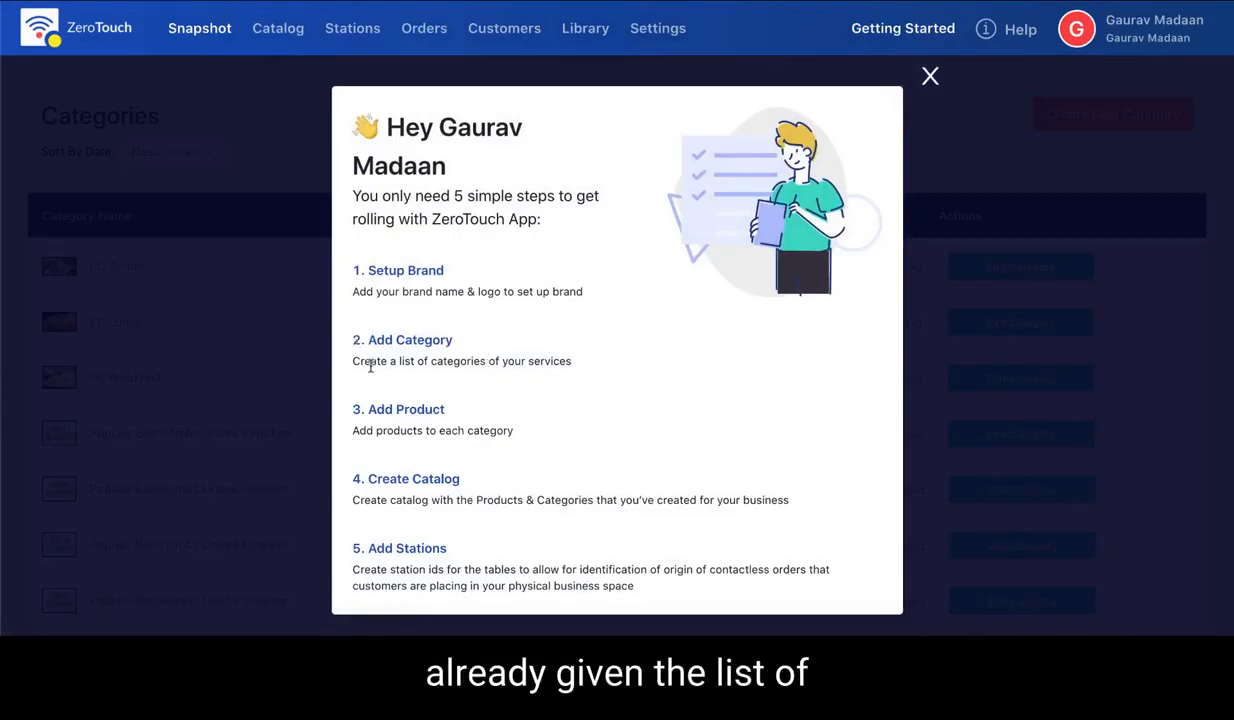
{"action": "left_click_drag", "start_coordinate": [370, 364], "coordinate": [567, 361]}
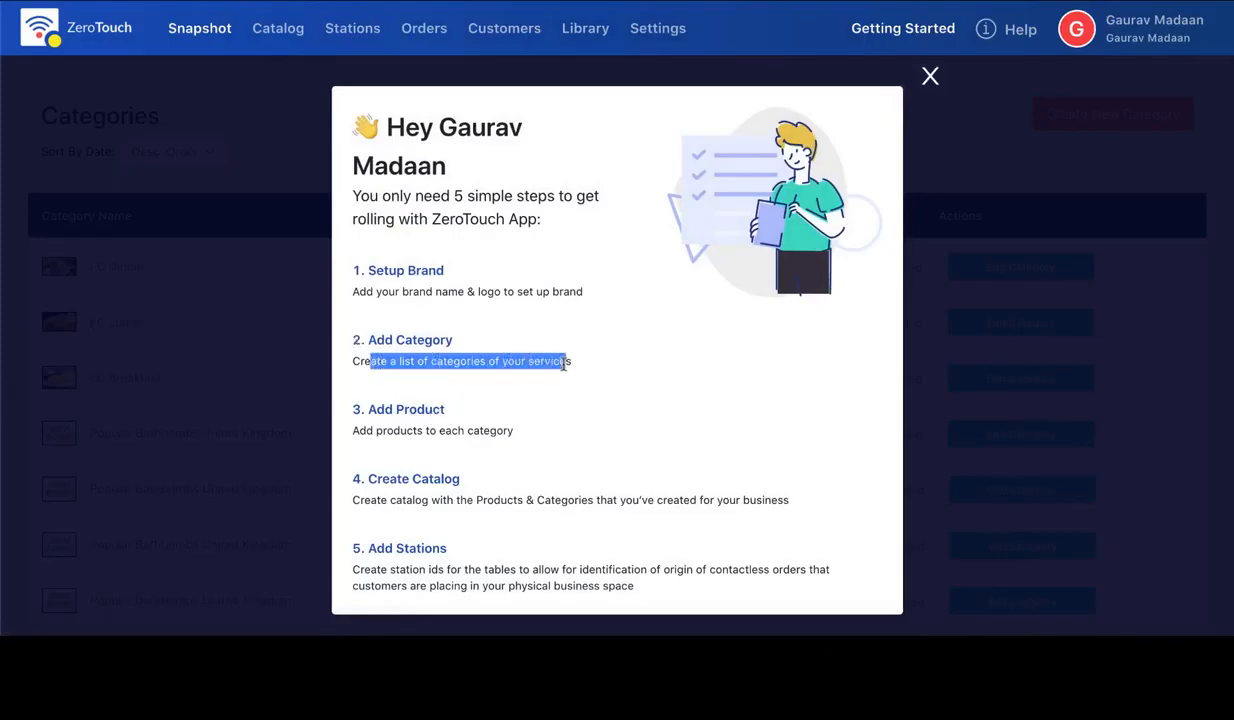
{"action": "left_click", "coordinate": [389, 418]}
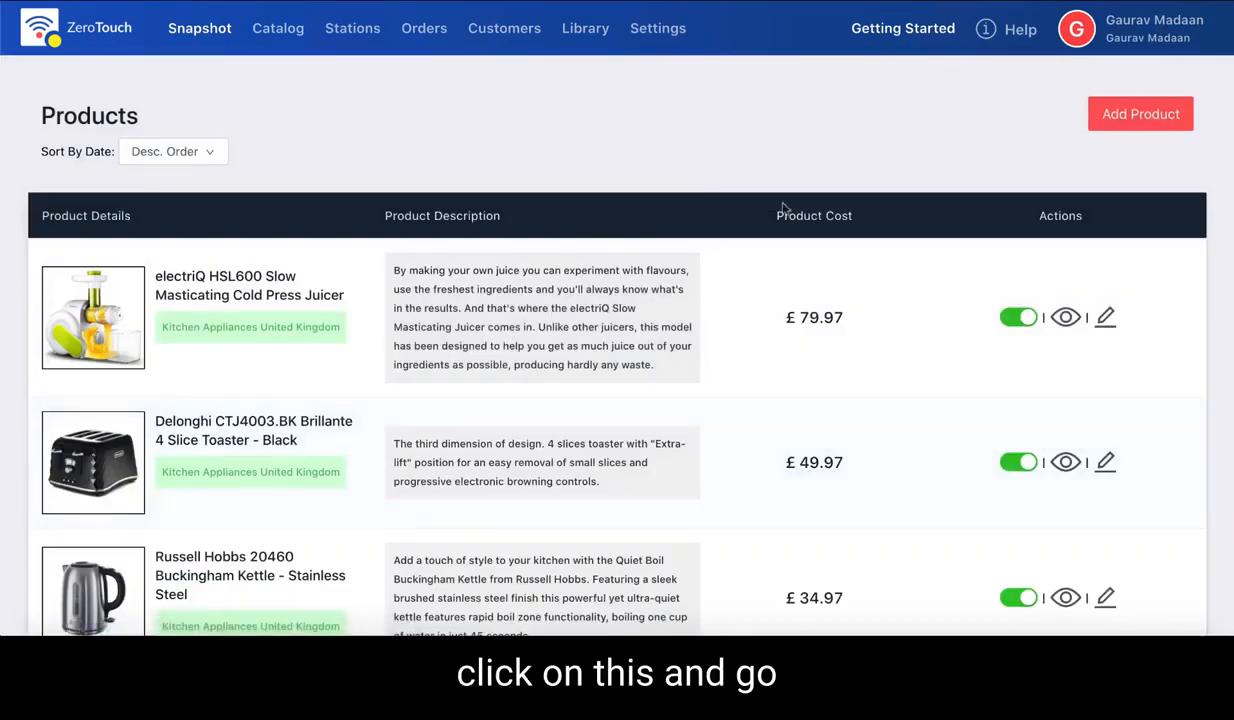
{"action": "left_click", "coordinate": [1183, 108]}
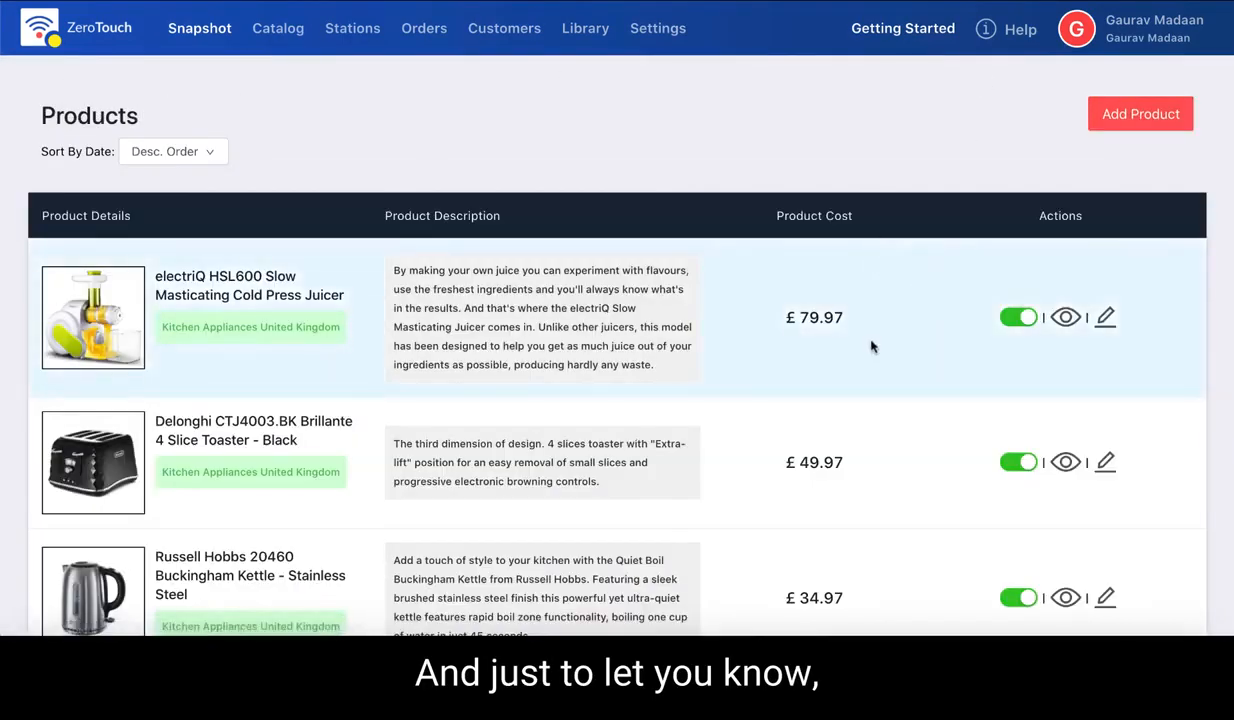
- Look over the existing products and the juicer's price, and start a new product
{"action": "scroll", "coordinate": [870, 344], "scroll_direction": "down", "scroll_amount": 4}
{"action": "scroll", "coordinate": [871, 346], "scroll_direction": "up", "scroll_amount": 4}
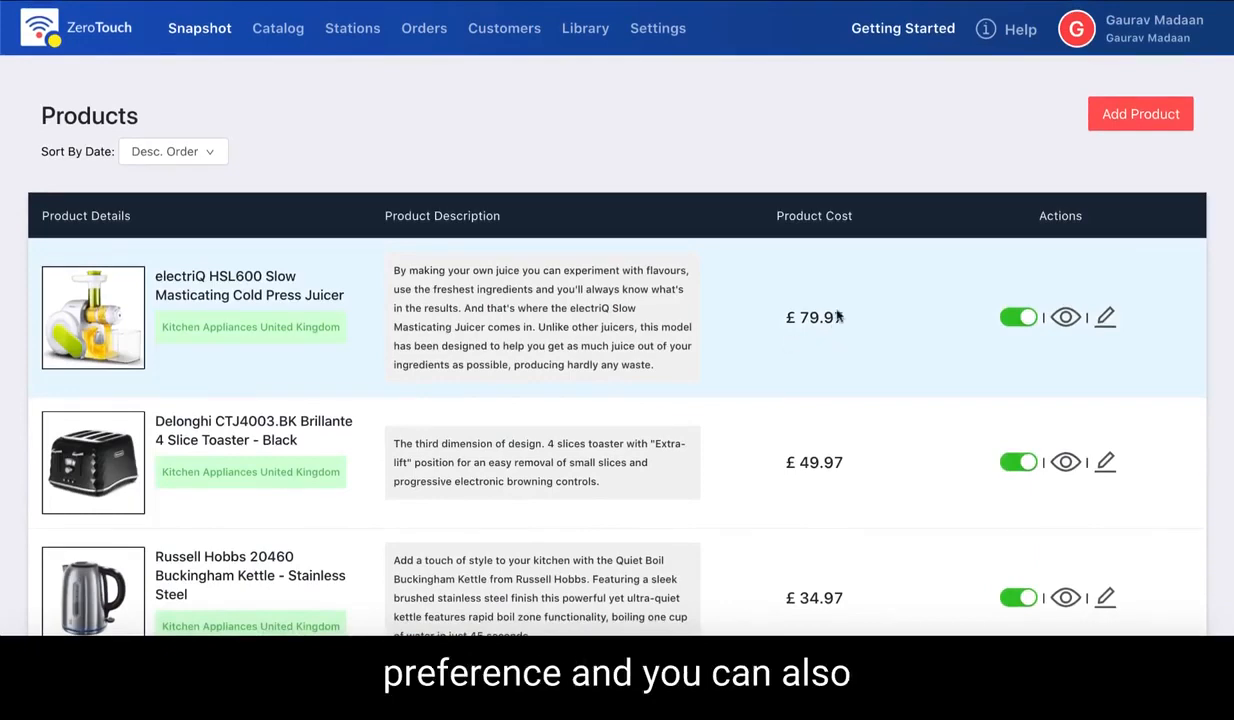
{"action": "left_click_drag", "start_coordinate": [838, 316], "coordinate": [792, 314]}
{"action": "triple_click", "coordinate": [814, 316]}
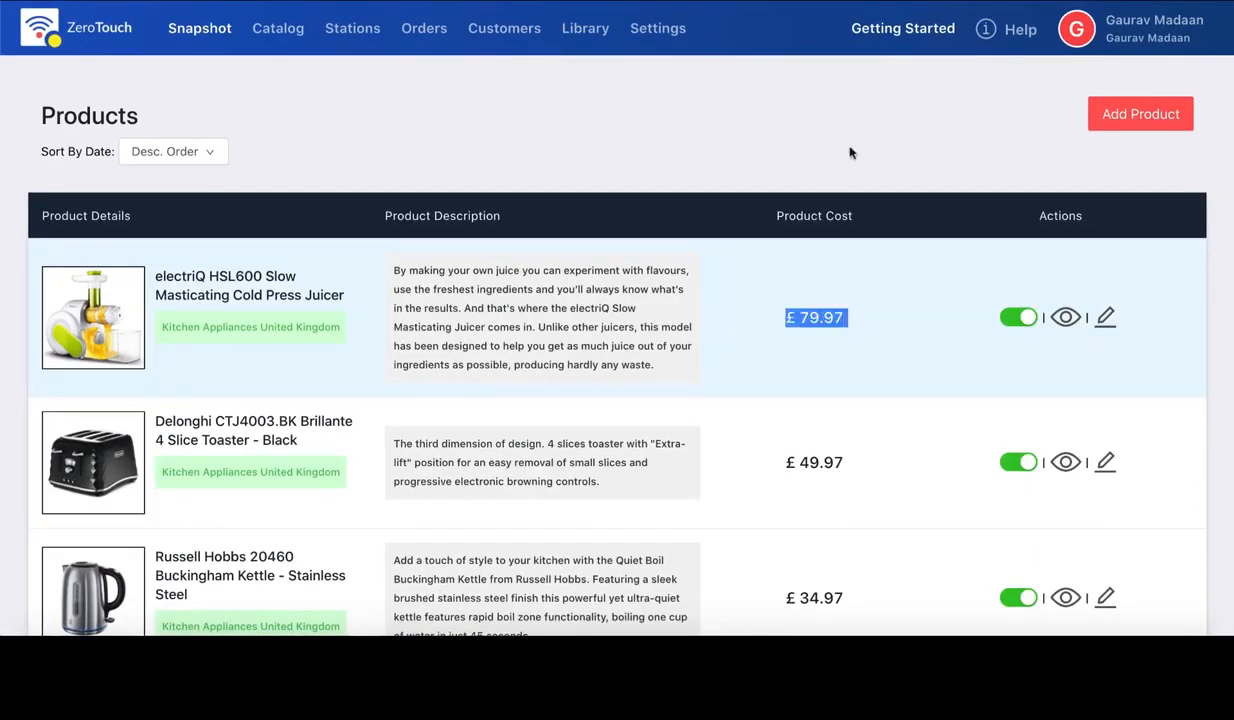
{"action": "left_click", "coordinate": [1092, 153]}
{"action": "left_click", "coordinate": [1130, 118]}
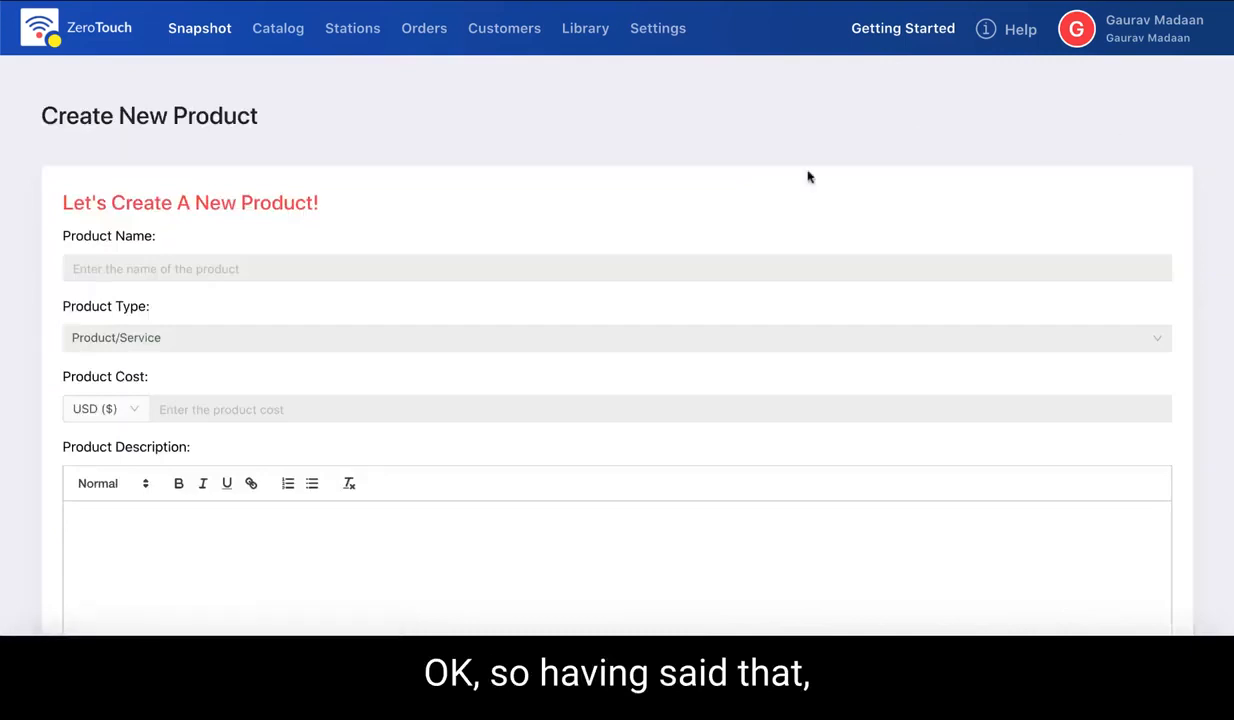
- Examine the currencies offered for the product cost and return to the empty product name
{"action": "scroll", "coordinate": [570, 250], "scroll_direction": "down", "scroll_amount": 2}
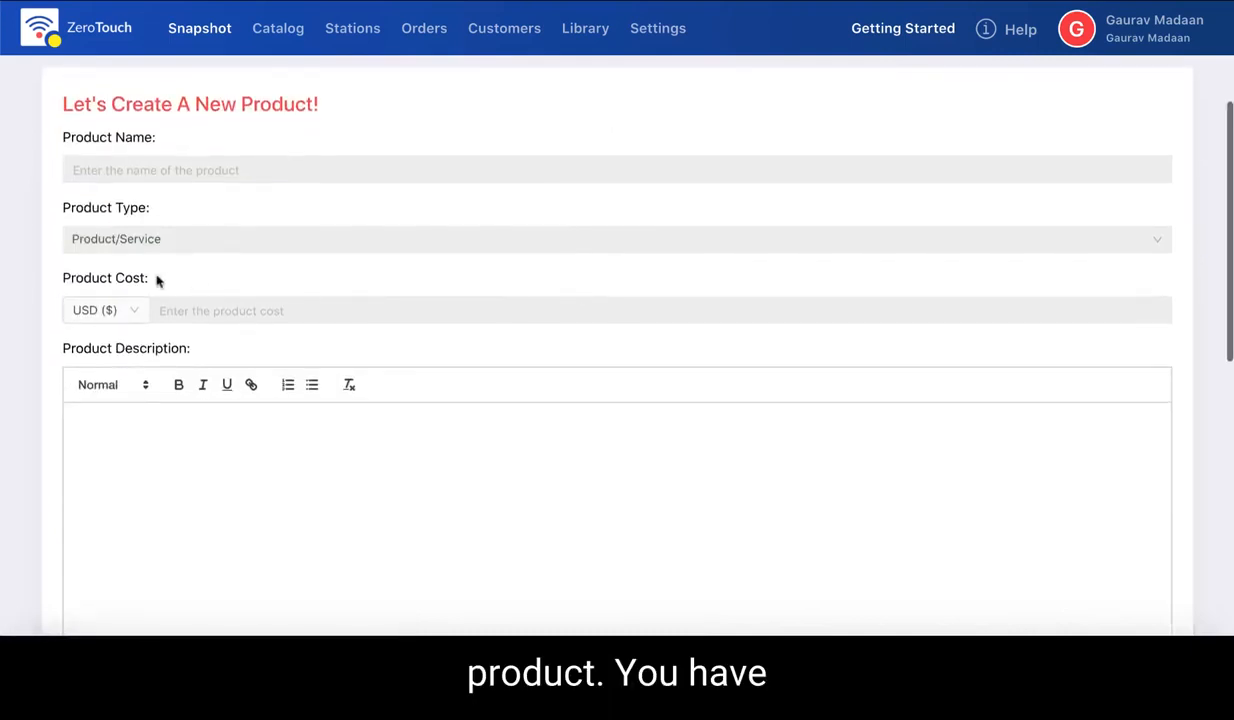
{"action": "left_click", "coordinate": [112, 308]}
{"action": "scroll", "coordinate": [118, 435], "scroll_direction": "down", "scroll_amount": 5}
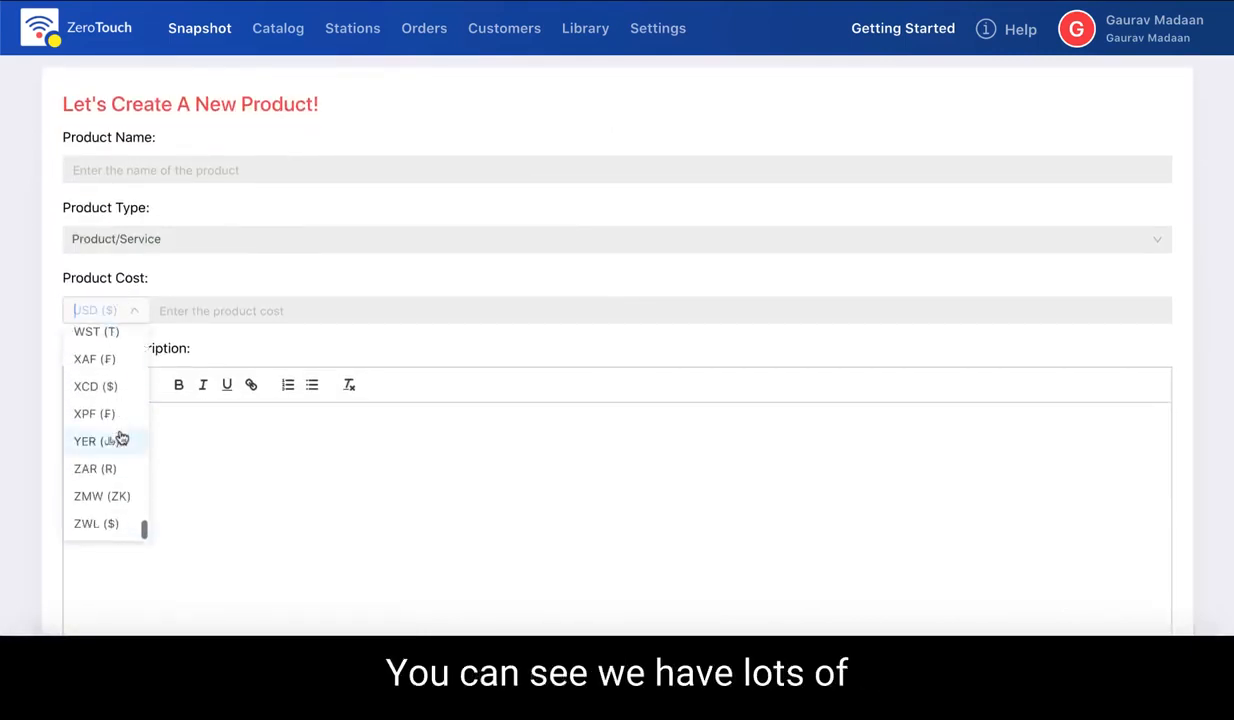
{"action": "scroll", "coordinate": [118, 435], "scroll_direction": "up", "scroll_amount": 8}
{"action": "scroll", "coordinate": [118, 435], "scroll_direction": "up", "scroll_amount": 12}
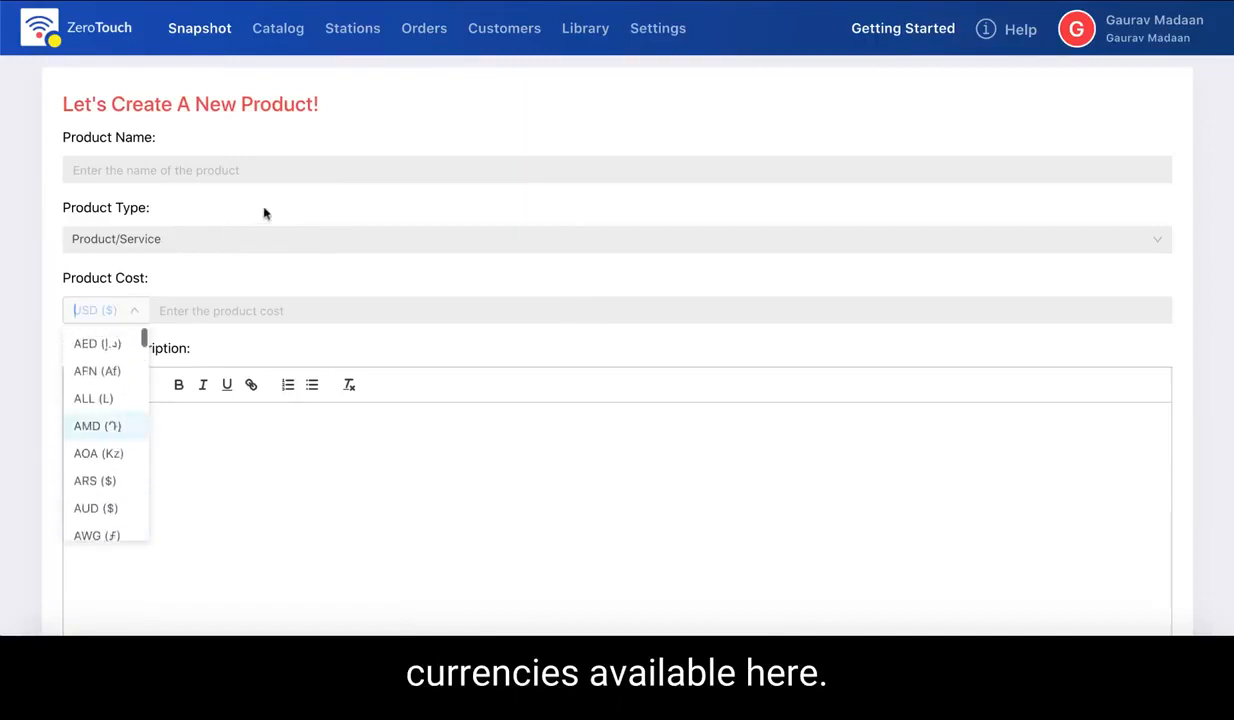
{"action": "left_click", "coordinate": [167, 197]}
{"action": "left_click", "coordinate": [154, 172]}
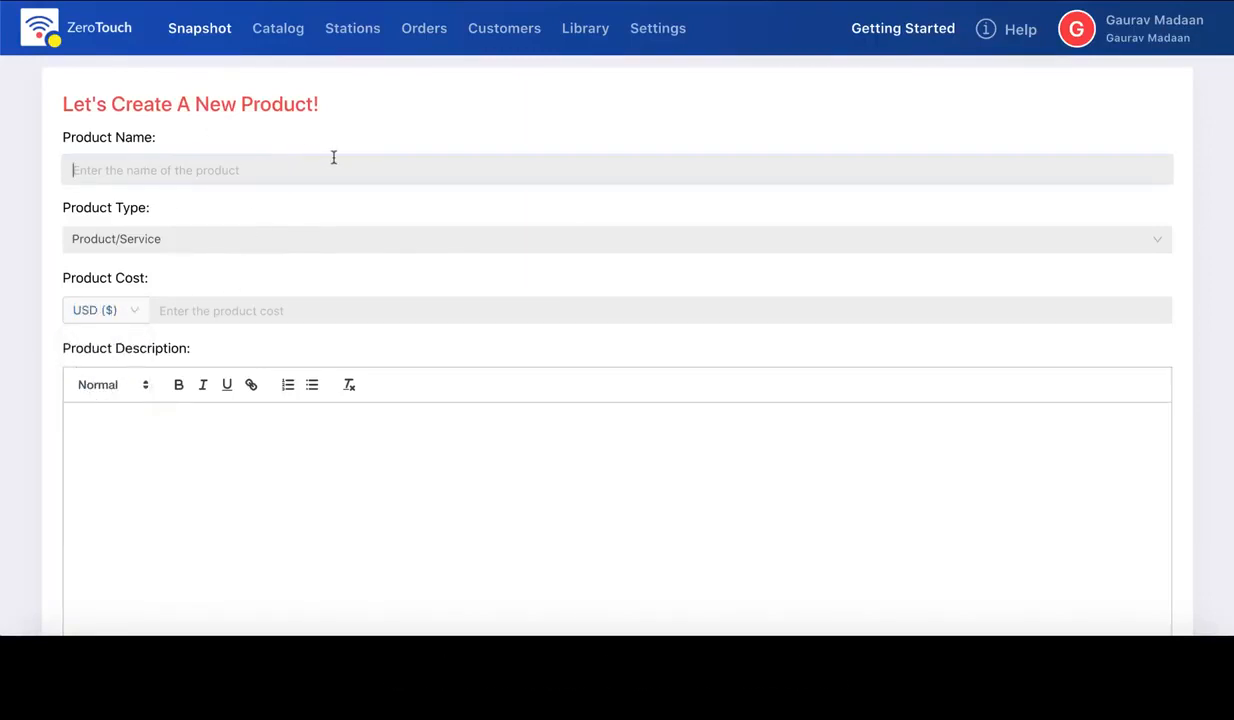
- Copy the first breakfast dish's name from the Google Docs menu and name the ZeroTouch product Pancakes and Maple Syrup
{"action": "key", "text": "super+Tab"}
{"action": "left_click", "coordinate": [495, 144]}
{"action": "left_click", "coordinate": [300, 170]}
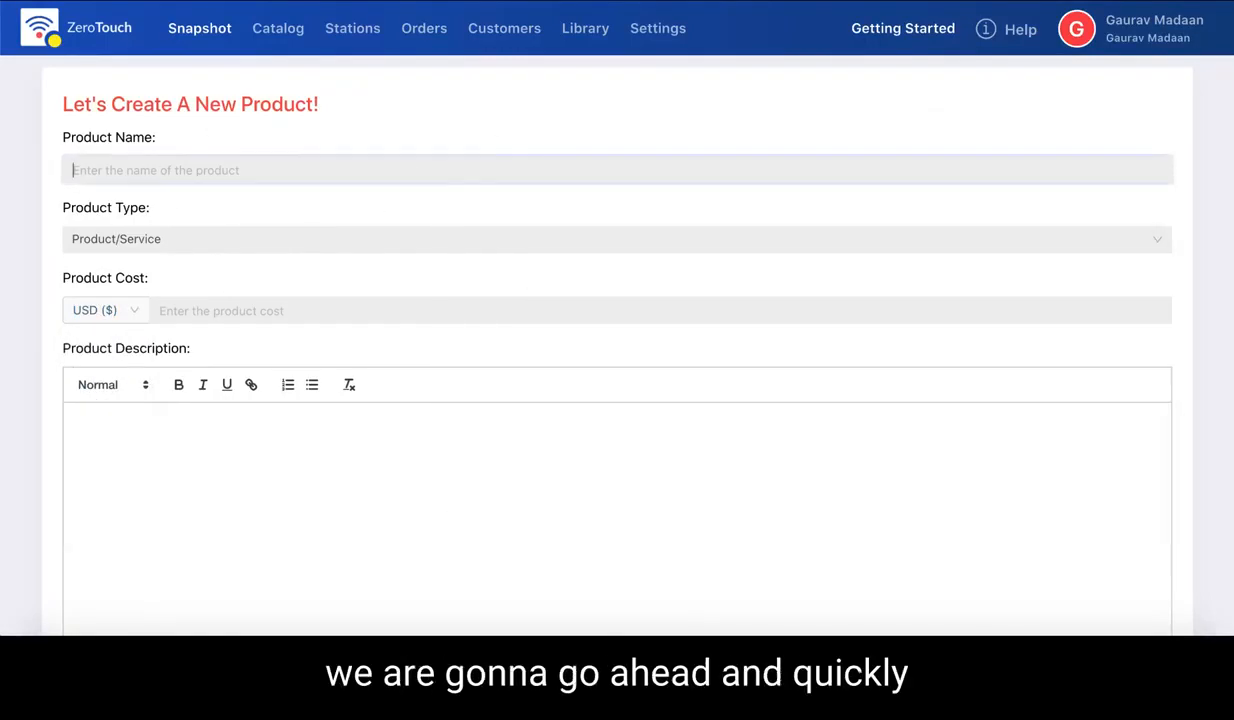
{"action": "key", "text": "ctrl+Tab"}
{"action": "scroll", "coordinate": [583, 215], "scroll_direction": "up", "scroll_amount": 20}
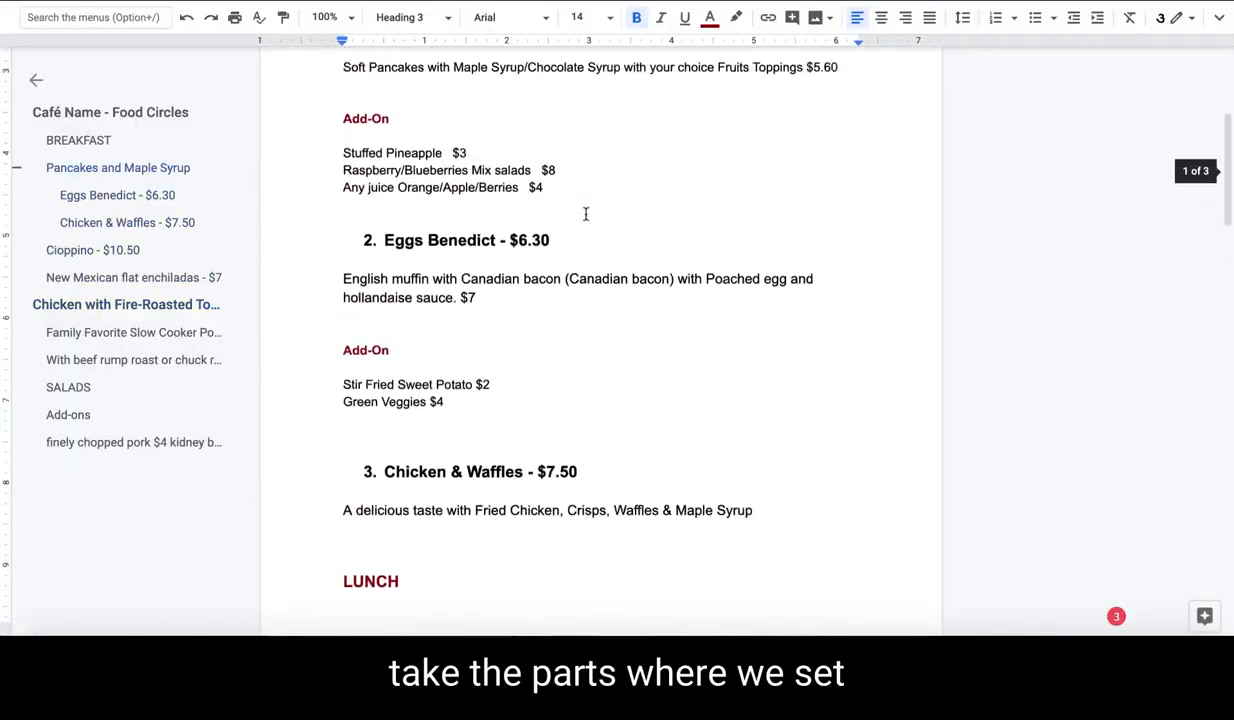
{"action": "scroll", "coordinate": [585, 214], "scroll_direction": "down", "scroll_amount": 1}
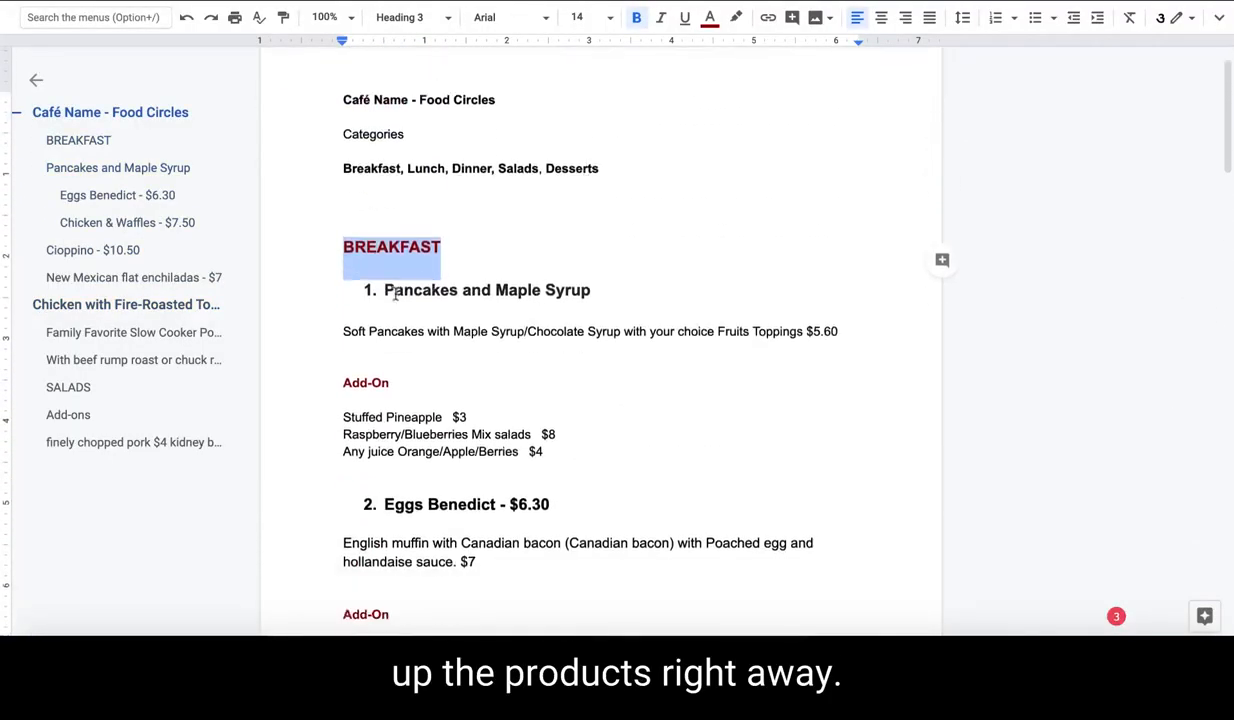
{"action": "left_click_drag", "start_coordinate": [386, 291], "coordinate": [592, 290]}
{"action": "key", "text": "super+c"}
{"action": "key", "text": "super+Tab"}
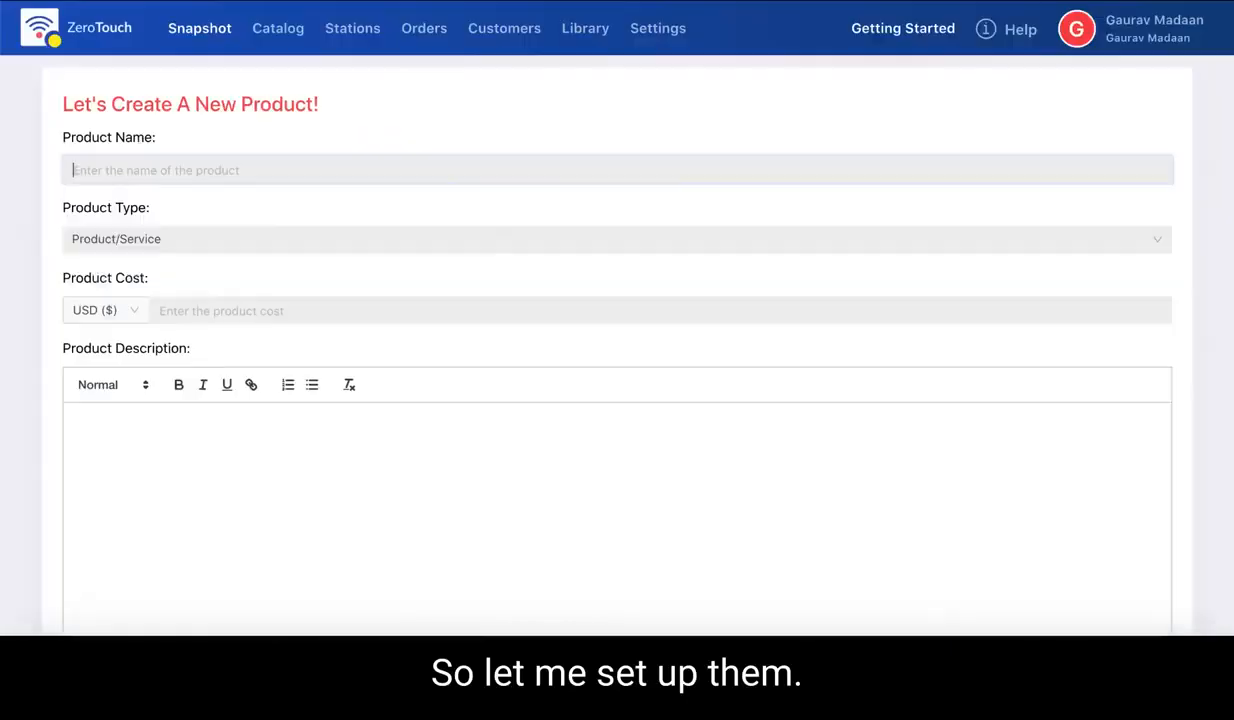
{"action": "key", "text": "super+v"}
- Copy the pancake description without its price from the Google Docs menu into the ZeroTouch product description
{"action": "key", "text": "super+Tab"}
{"action": "left_click_drag", "start_coordinate": [344, 331], "coordinate": [803, 331]}
{"action": "key", "text": "super+c"}
{"action": "key", "text": "super+Tab"}
{"action": "left_click", "coordinate": [220, 430]}
{"action": "key", "text": "super+v"}
- Set the pancake product's cost to 10 USD and assign it to the FC Breakfast category
{"action": "left_click", "coordinate": [175, 301]}
{"action": "key", "text": "super+Tab"}
{"action": "key", "text": "super+Tab"}
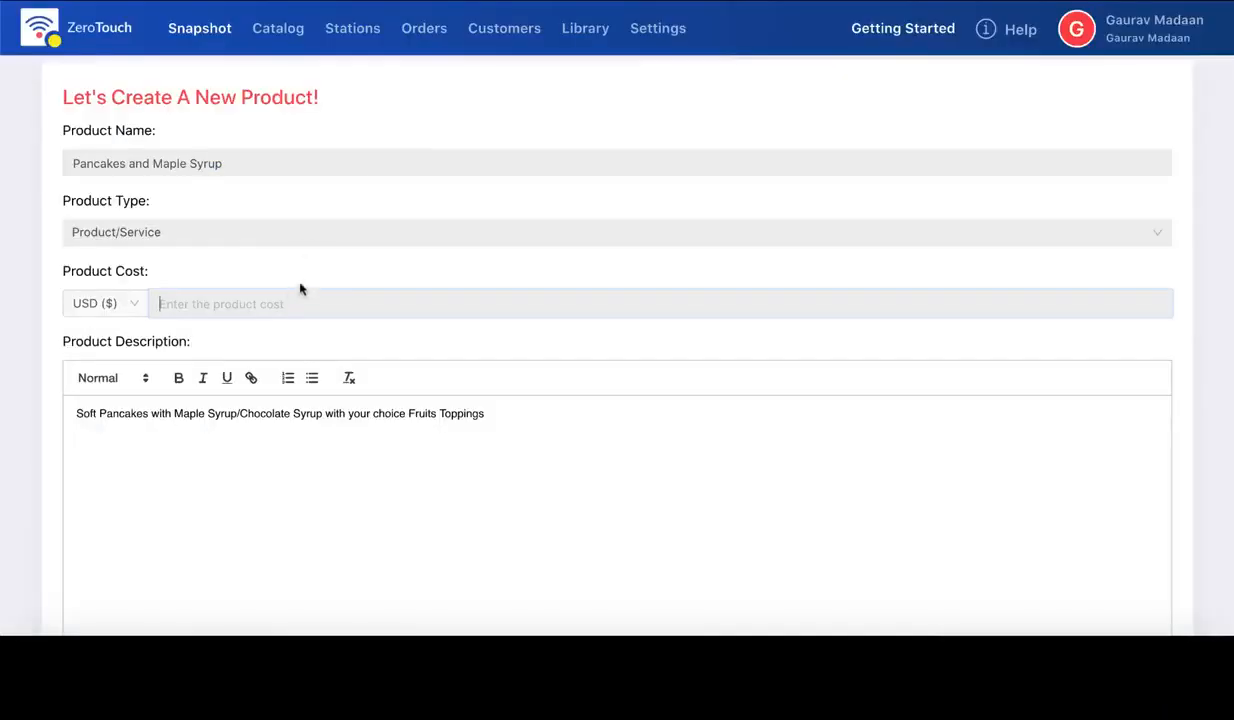
{"action": "type", "text": "10"}
{"action": "scroll", "coordinate": [273, 399], "scroll_direction": "down", "scroll_amount": 5}
{"action": "left_click", "coordinate": [225, 334]}
{"action": "left_click", "coordinate": [205, 423]}
- Upload Pancake.jpg from the ZT Demo Assets folder as the product's featured image
{"action": "scroll", "coordinate": [222, 398], "scroll_direction": "down", "scroll_amount": 2}
{"action": "left_click", "coordinate": [224, 397]}
{"action": "key", "text": "super+Tab"}
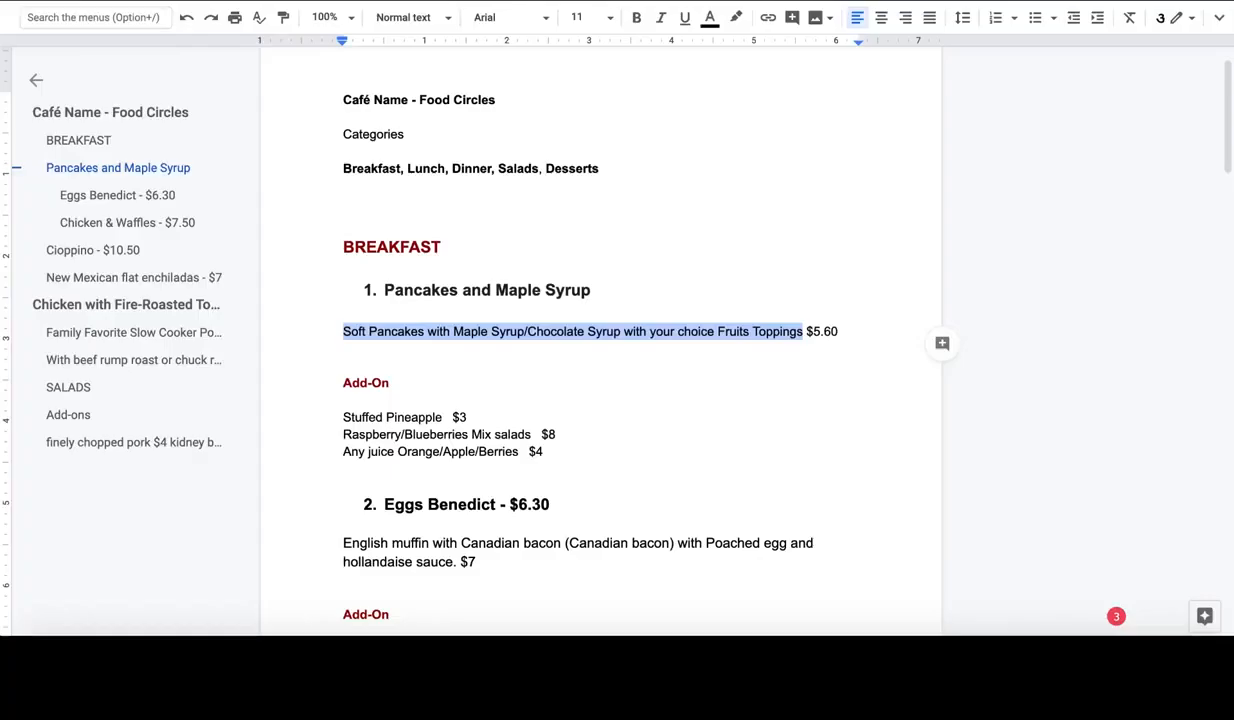
{"action": "key", "text": "super+Tab"}
{"action": "key", "text": "super+Tab"}
{"action": "left_click", "coordinate": [872, 317]}
{"action": "left_click_drag", "start_coordinate": [866, 322], "coordinate": [447, 295]}
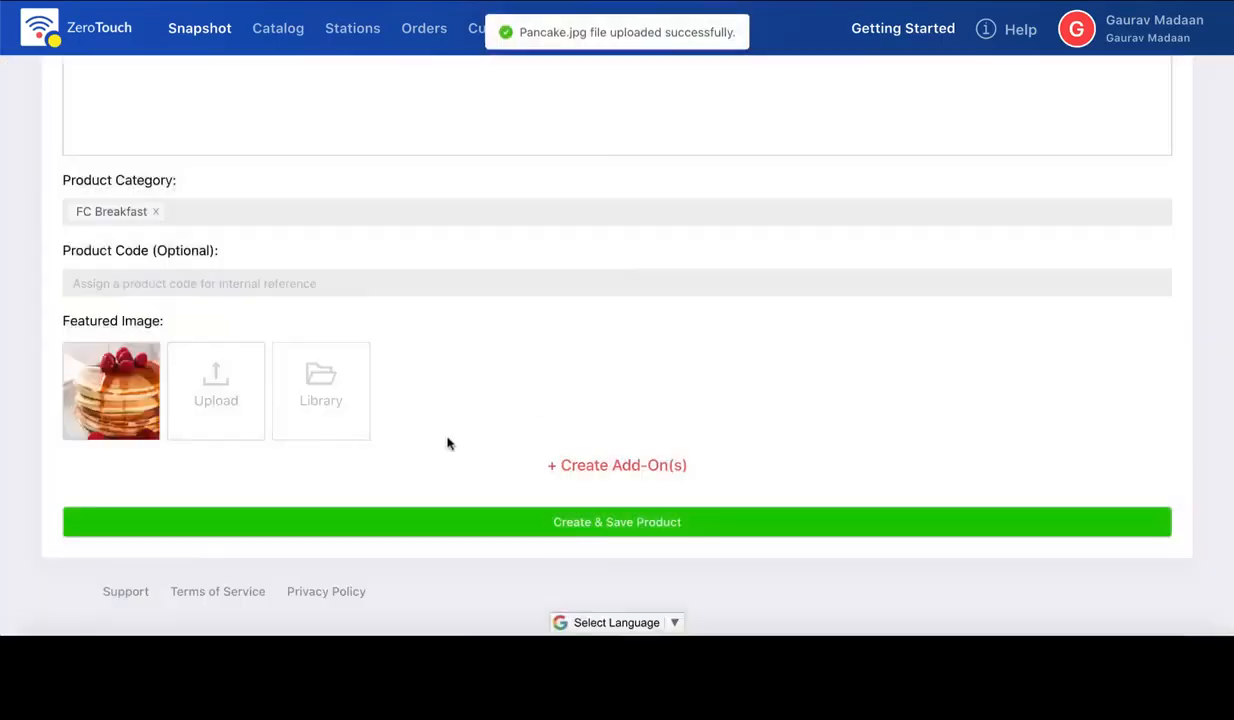
{"action": "scroll", "coordinate": [449, 441], "scroll_direction": "up", "scroll_amount": 7}
{"action": "left_click", "coordinate": [348, 303]}
{"action": "left_click", "coordinate": [337, 361]}
{"action": "left_click", "coordinate": [342, 372]}
{"action": "left_click", "coordinate": [360, 406]}
{"action": "scroll", "coordinate": [397, 440], "scroll_direction": "down", "scroll_amount": 7}
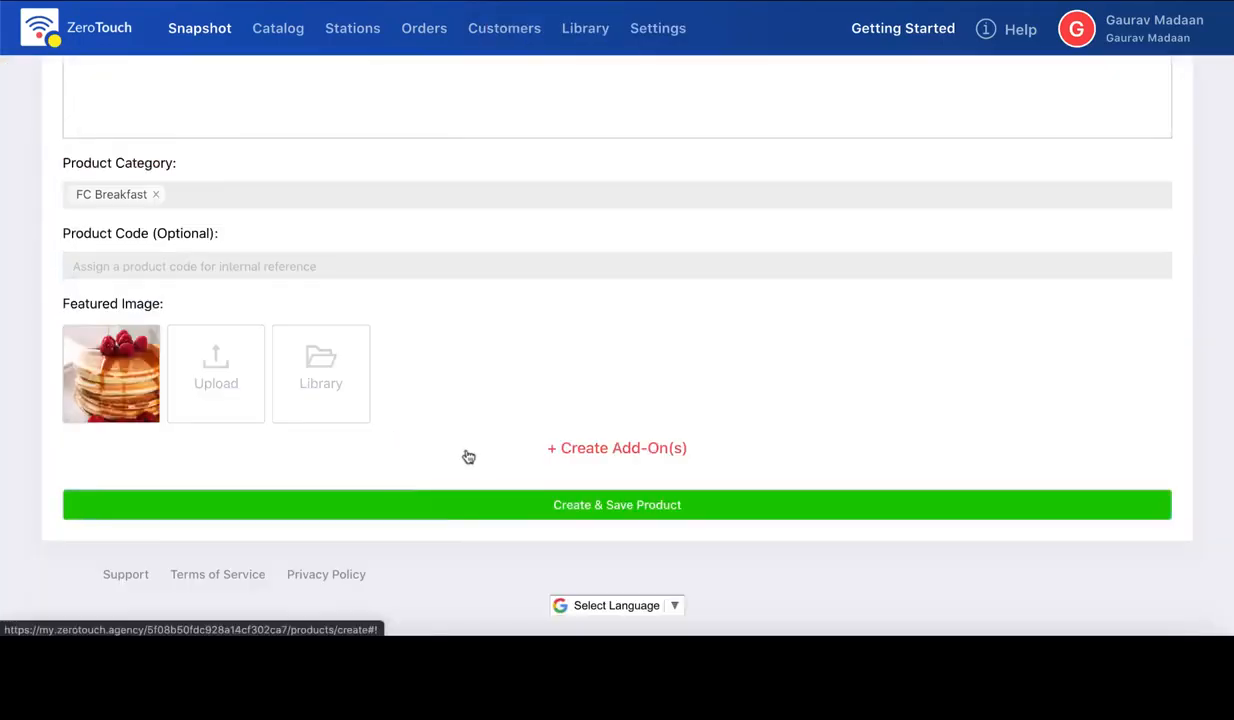
- Switch to the Google Docs menu and examine the pancake dish's add-ons, their prices and the dish description
{"action": "key", "text": "super+Tab"}
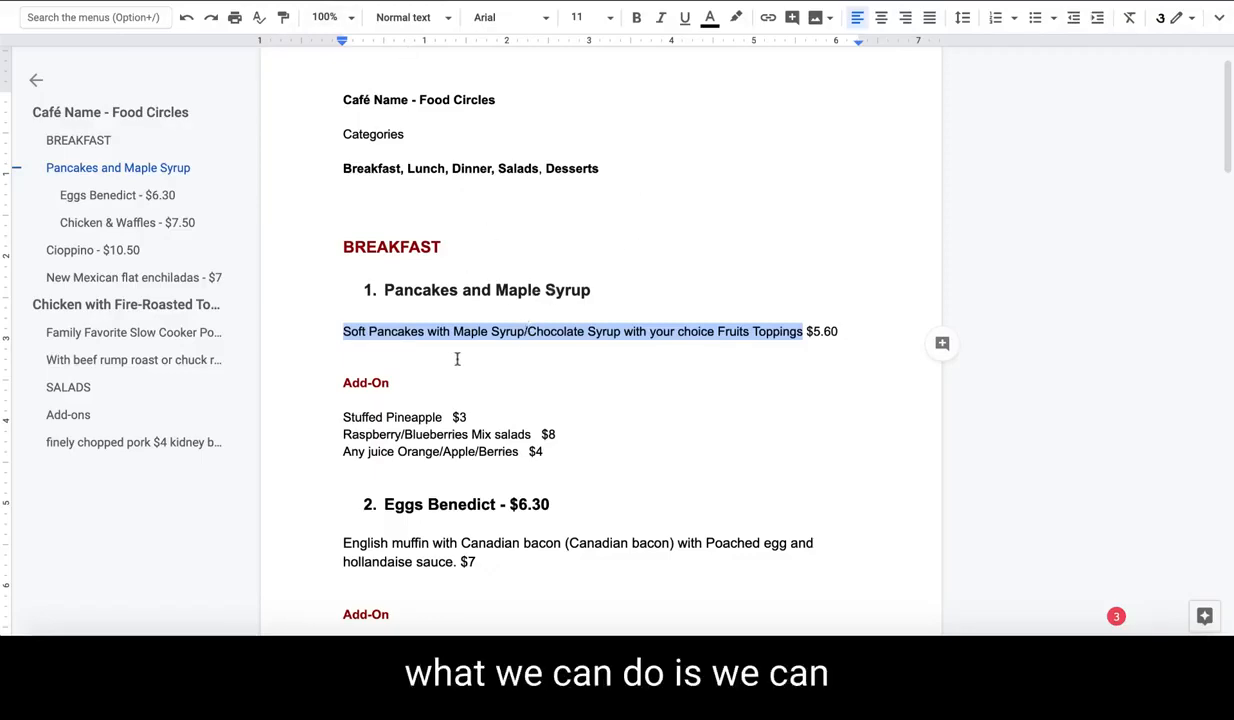
{"action": "left_click", "coordinate": [392, 383]}
{"action": "left_click_drag", "start_coordinate": [342, 385], "coordinate": [420, 385]}
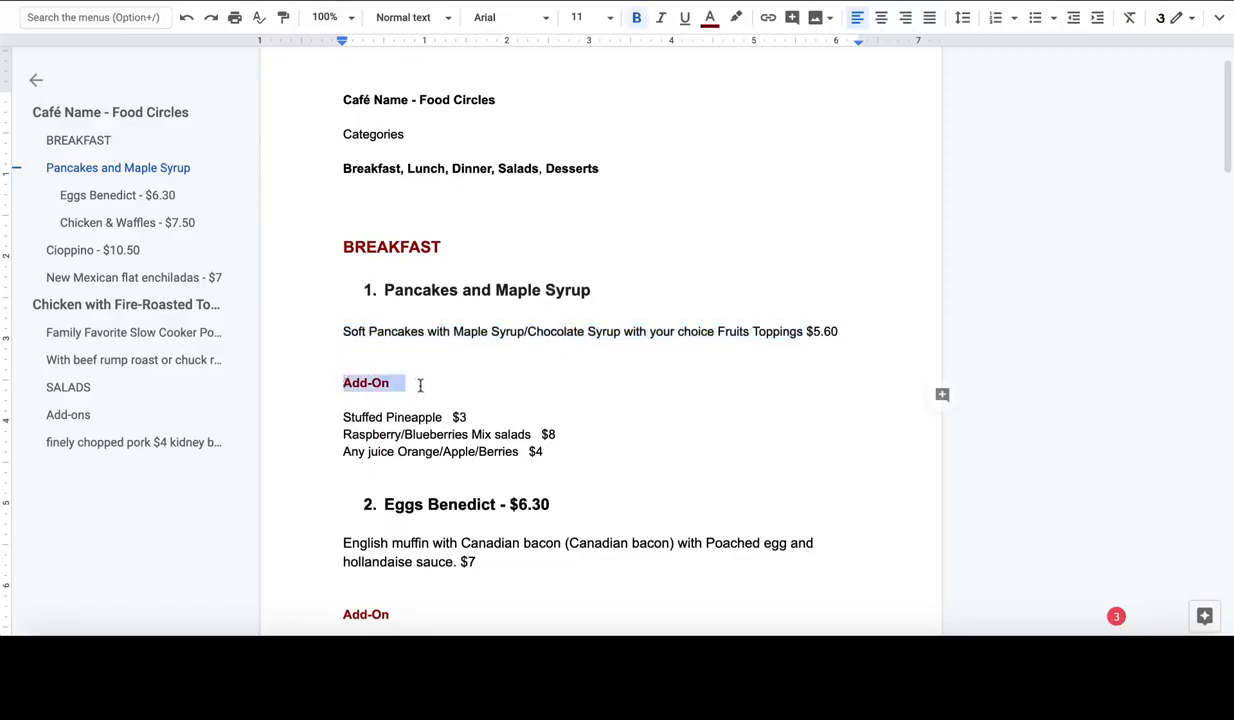
{"action": "left_click_drag", "start_coordinate": [343, 418], "coordinate": [560, 452]}
{"action": "left_click", "coordinate": [543, 416]}
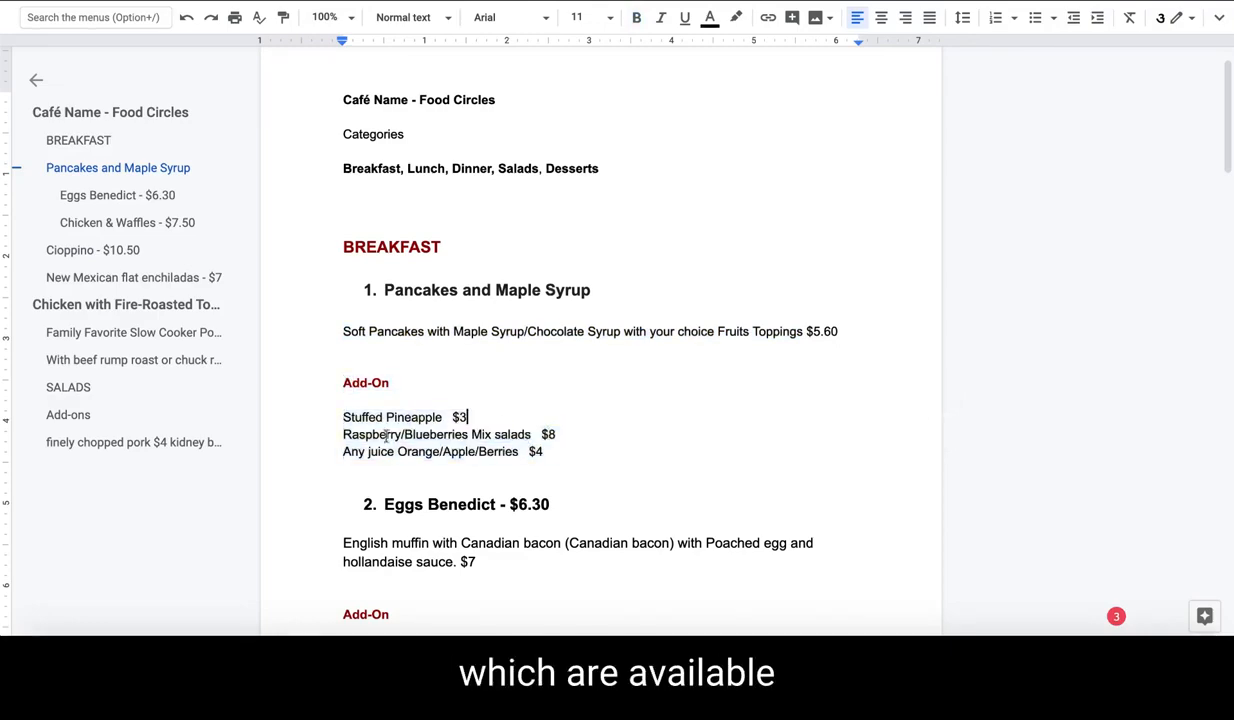
{"action": "left_click_drag", "start_coordinate": [351, 331], "coordinate": [776, 334]}
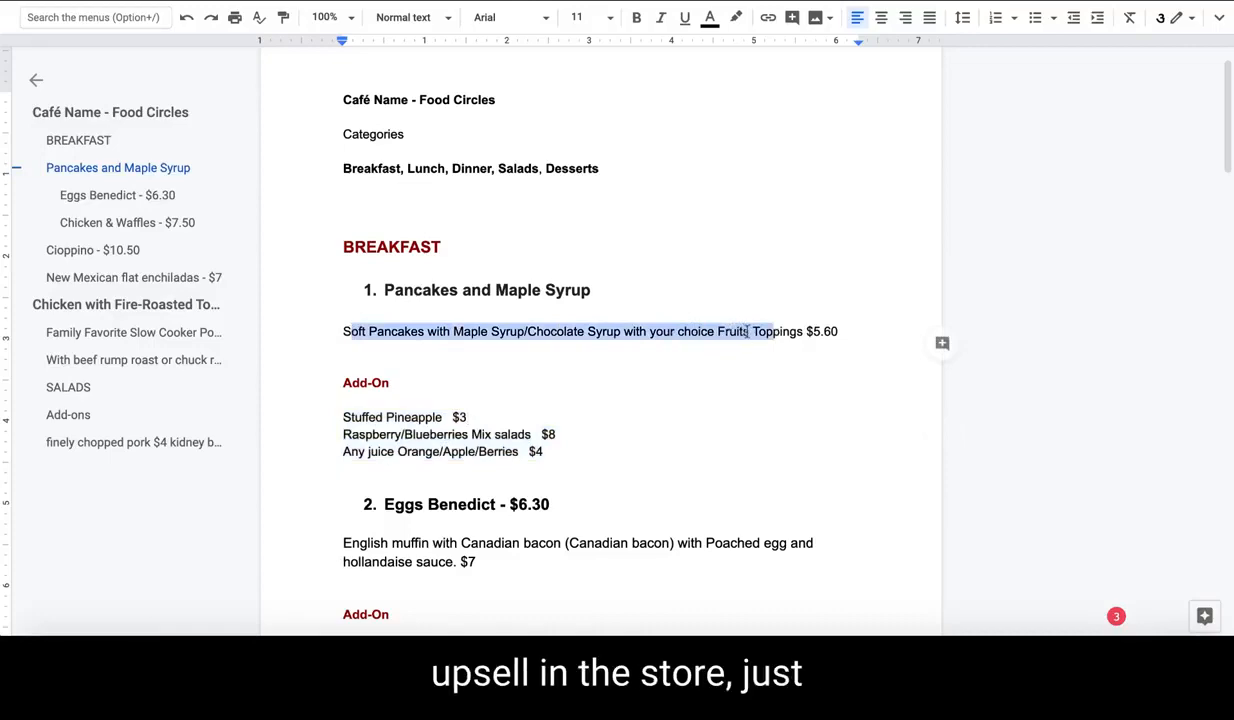
{"action": "left_click", "coordinate": [769, 333]}
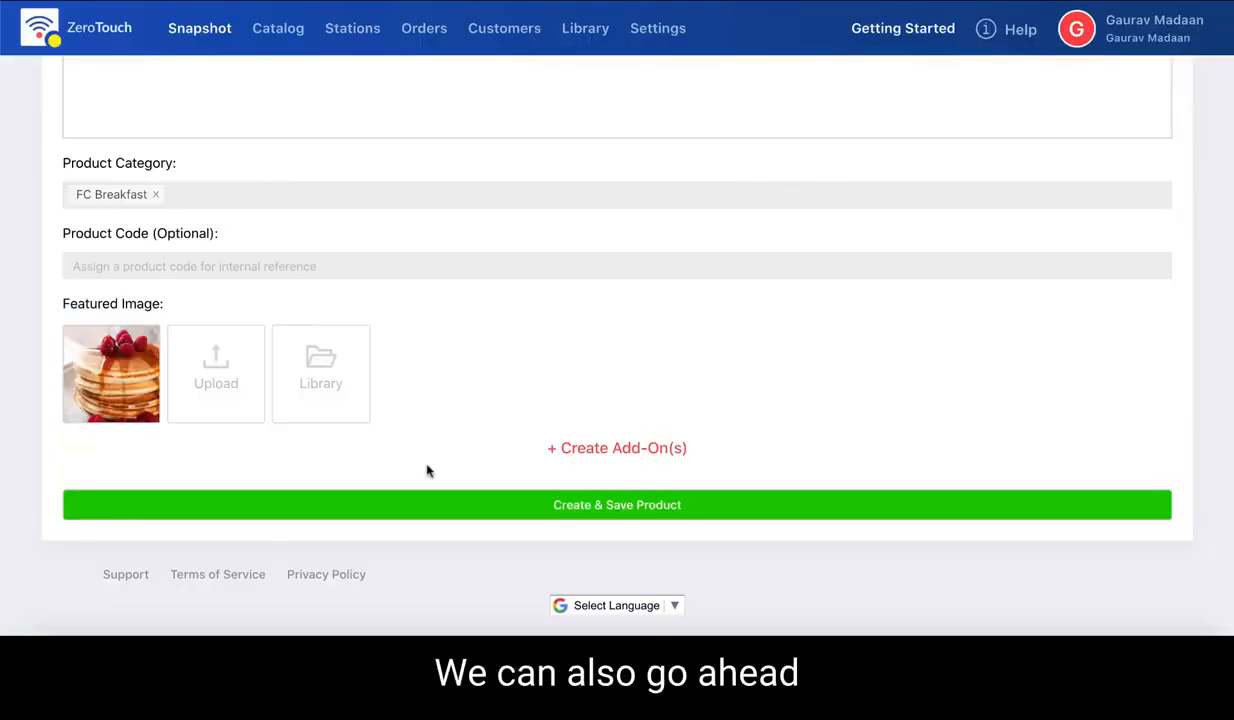
- Switch back to ZeroTouch and create three empty add-on entries for the pancake product
{"action": "left_click", "coordinate": [590, 450]}
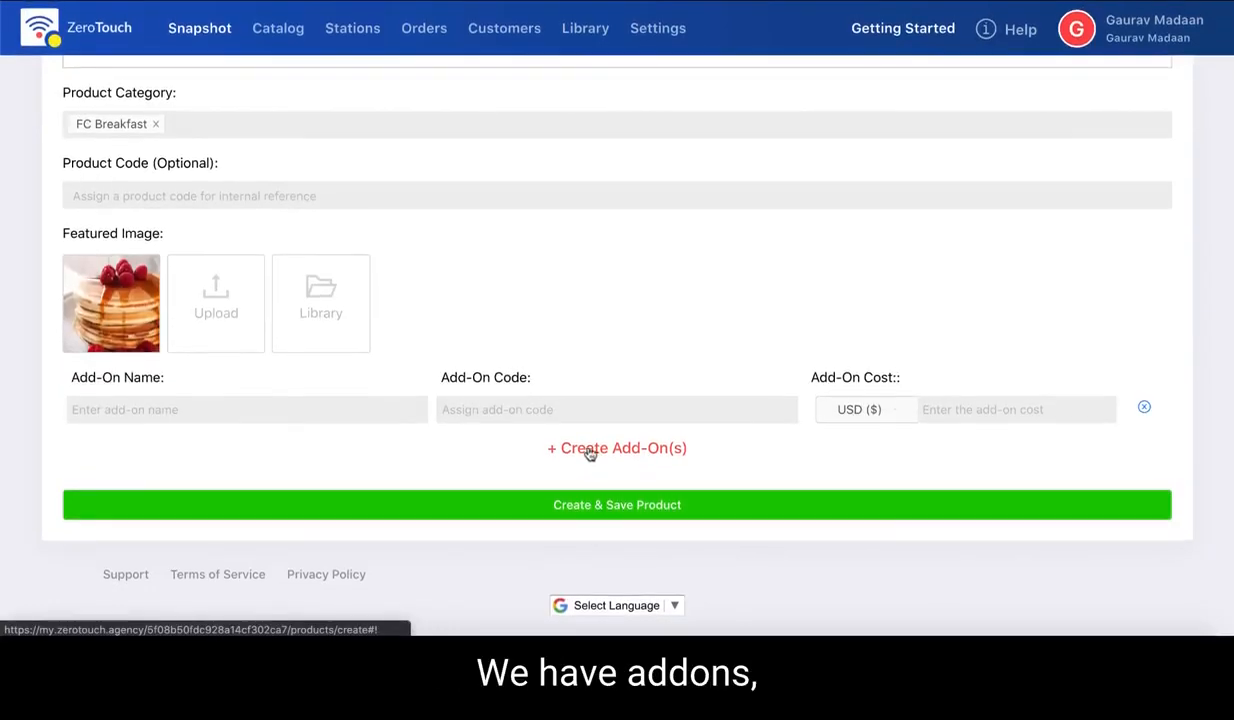
{"action": "left_click", "coordinate": [591, 451]}
{"action": "left_click", "coordinate": [605, 455]}
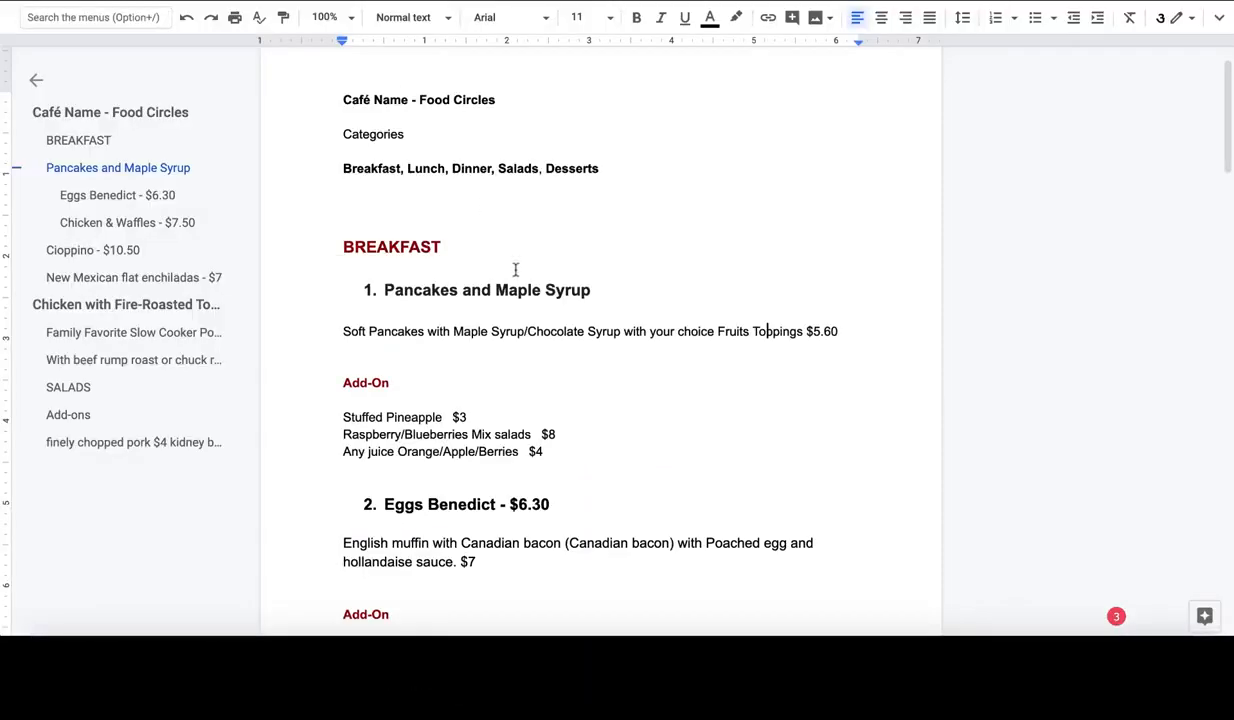
- Name the pancake product's three add-ons Stuffed Pineapple, Raspberry/Blueberries Mix salads and Orange Juice, copying from the menu document where the wording matches
{"action": "left_click_drag", "start_coordinate": [358, 418], "coordinate": [340, 417]}
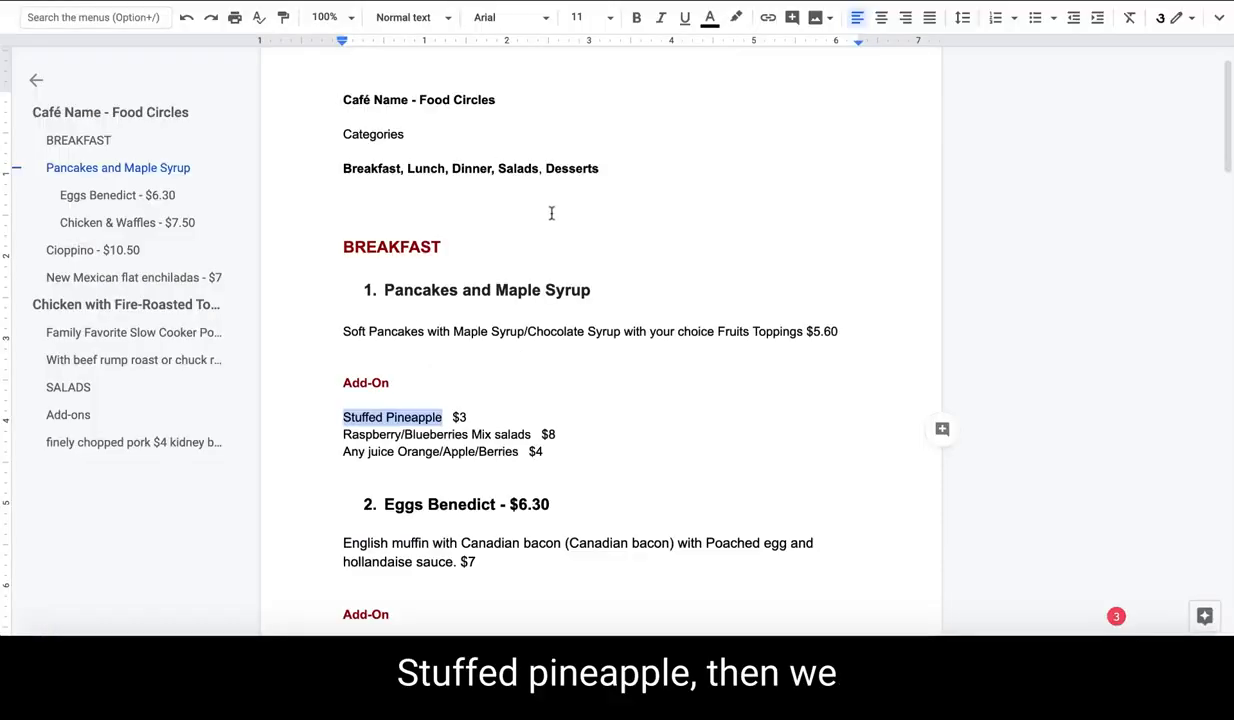
{"action": "left_click_drag", "start_coordinate": [344, 436], "coordinate": [530, 436]}
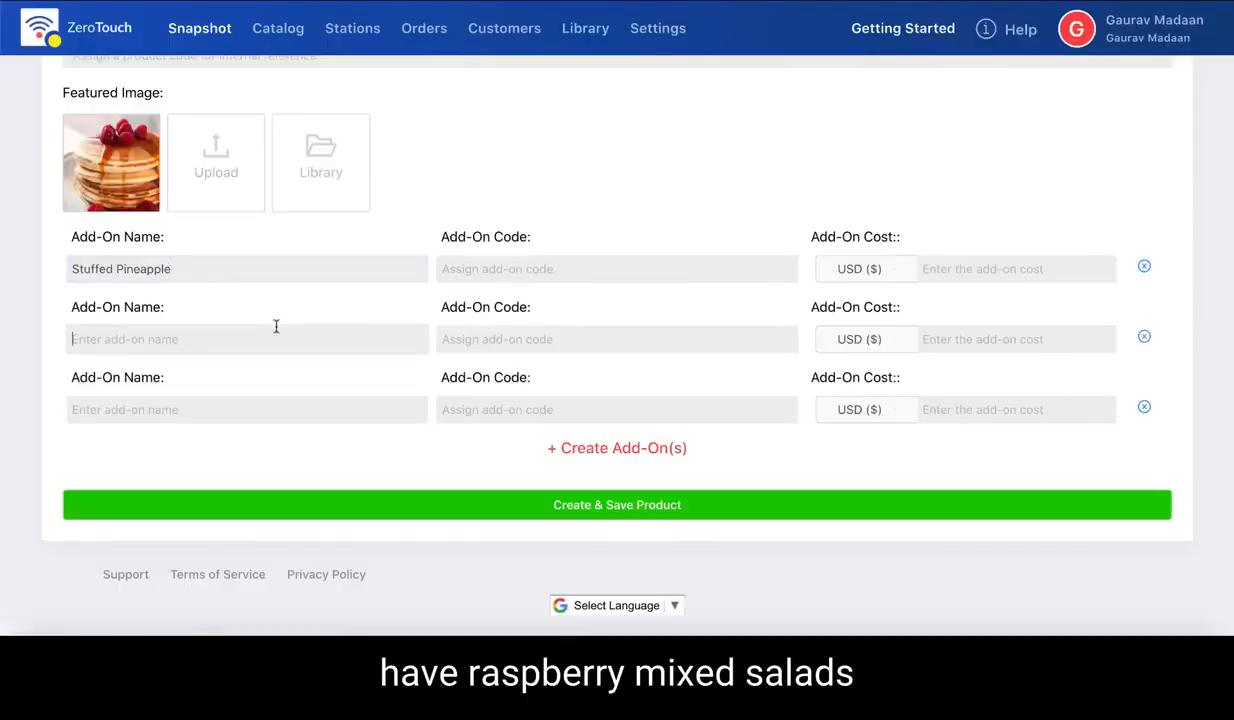
{"action": "key", "text": "super+v"}
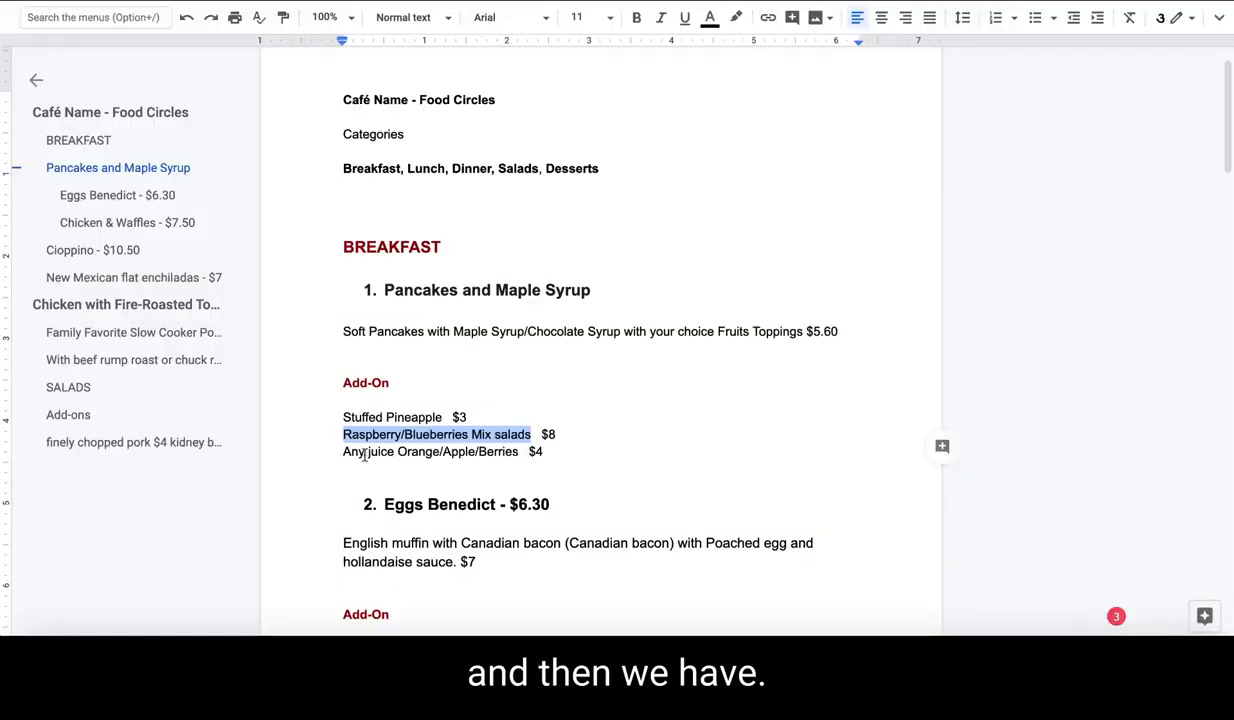
{"action": "left_click_drag", "start_coordinate": [344, 453], "coordinate": [385, 455]}
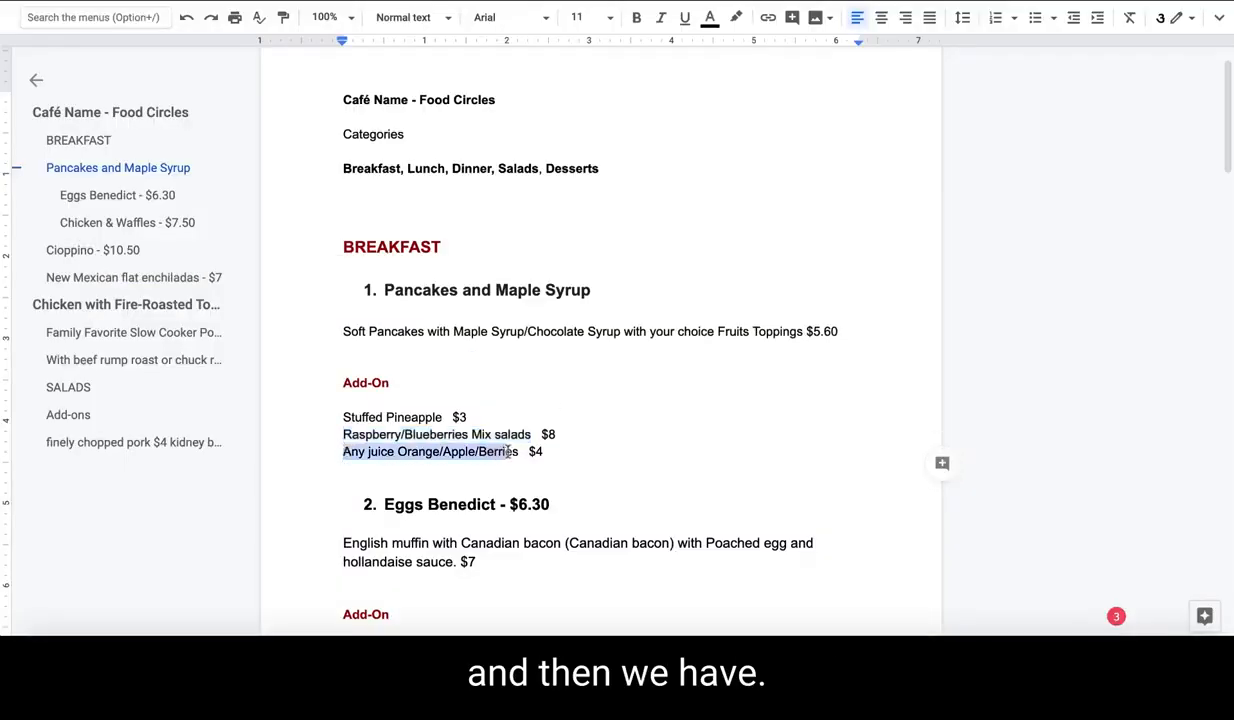
{"action": "left_click_drag", "start_coordinate": [508, 452], "coordinate": [519, 453]}
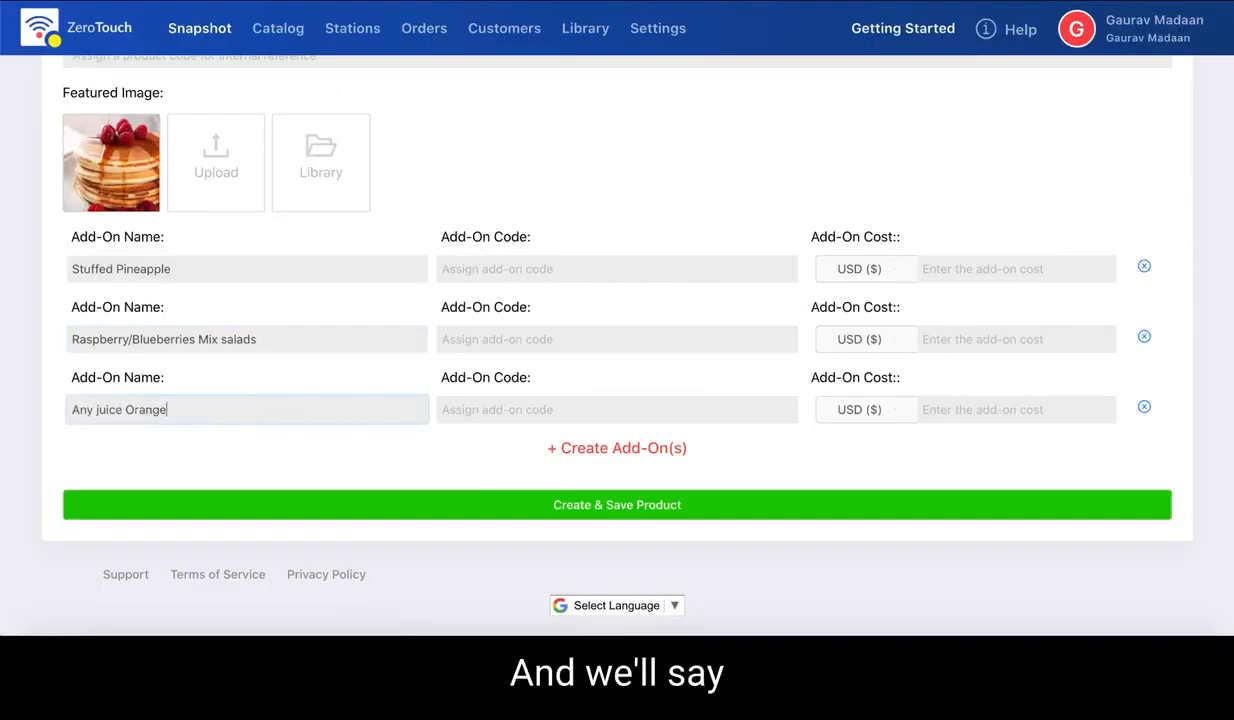
{"action": "left_click", "coordinate": [72, 410]}
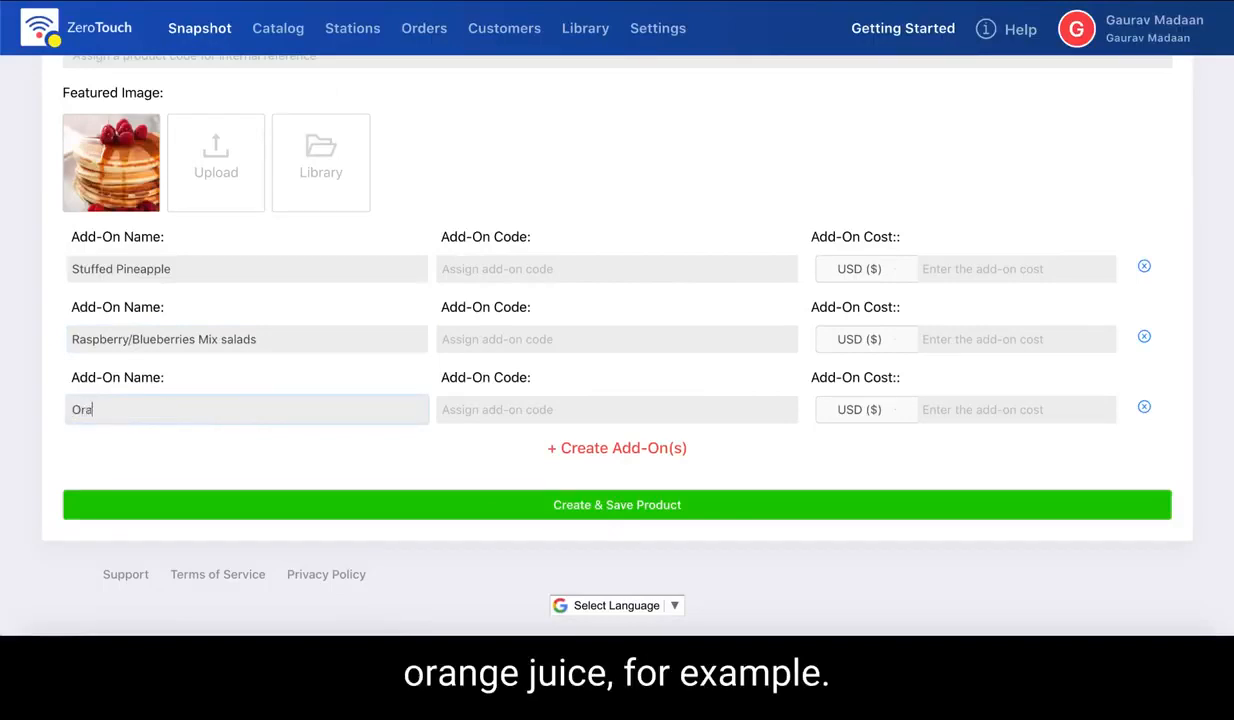
{"action": "type", "text": "uice"}
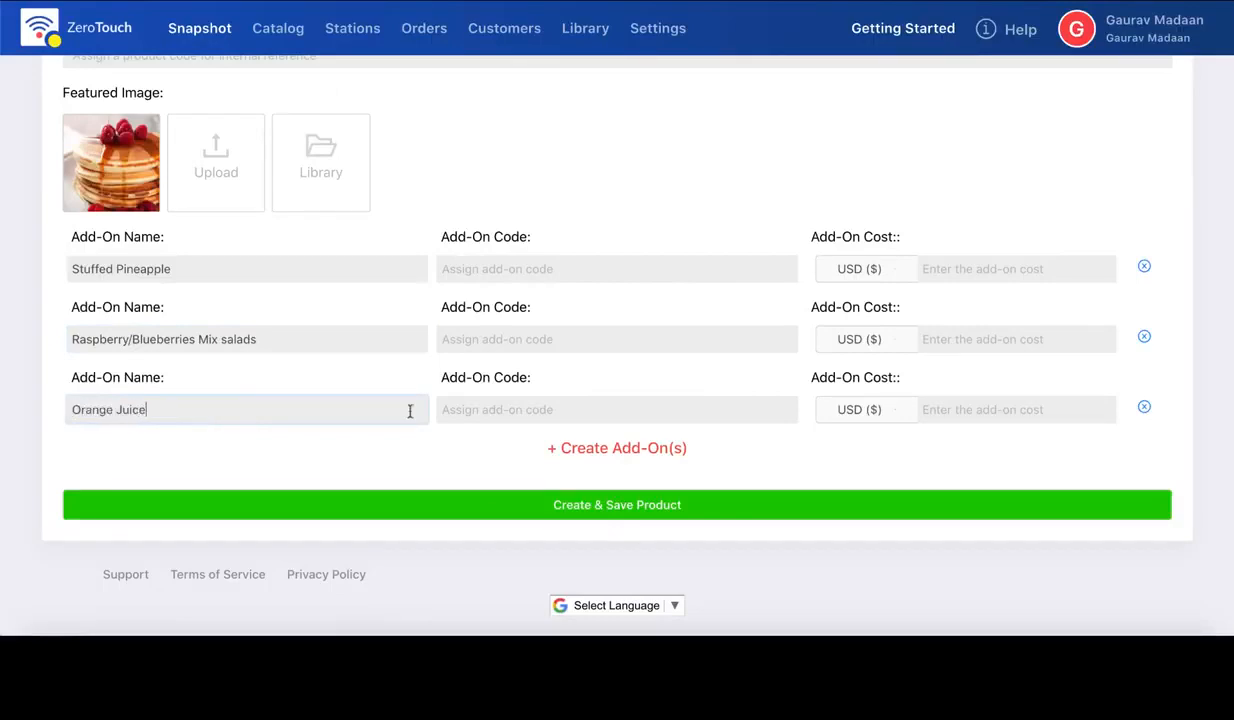
- Set the costs of the three add-ons to 3, 8 and 4 USD in order, and save the pancake product
{"action": "left_click", "coordinate": [508, 271]}
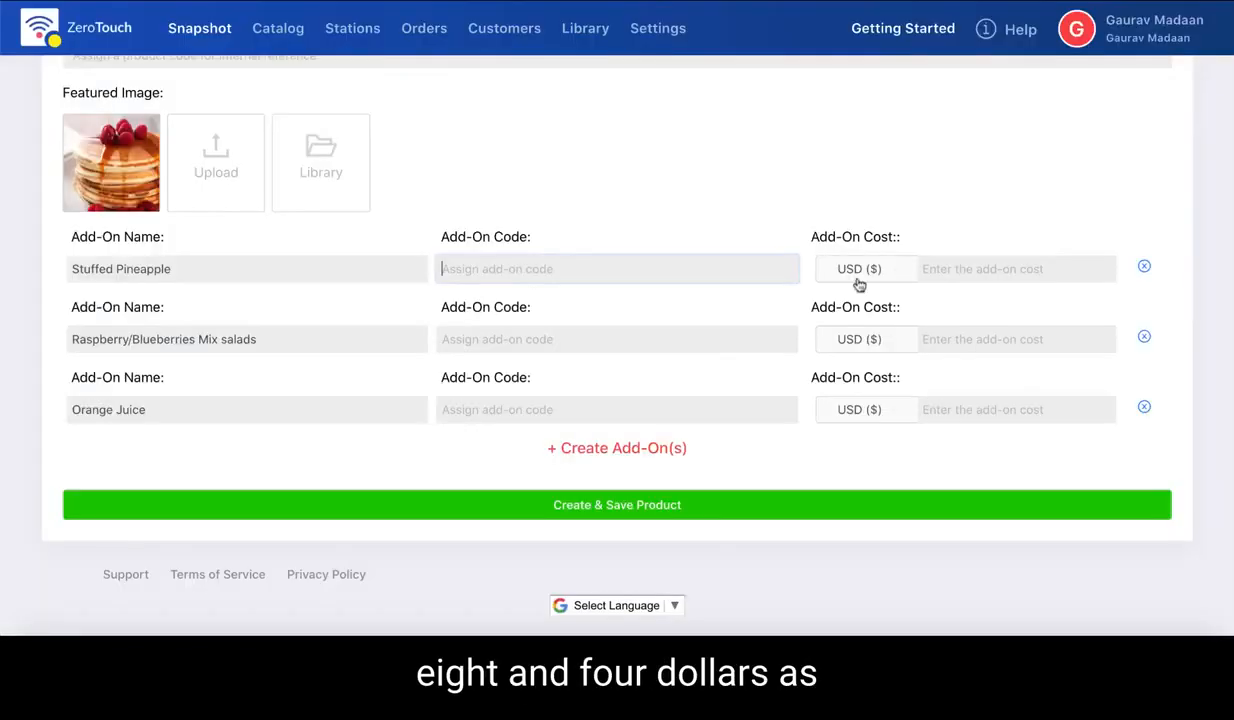
{"action": "left_click", "coordinate": [965, 268]}
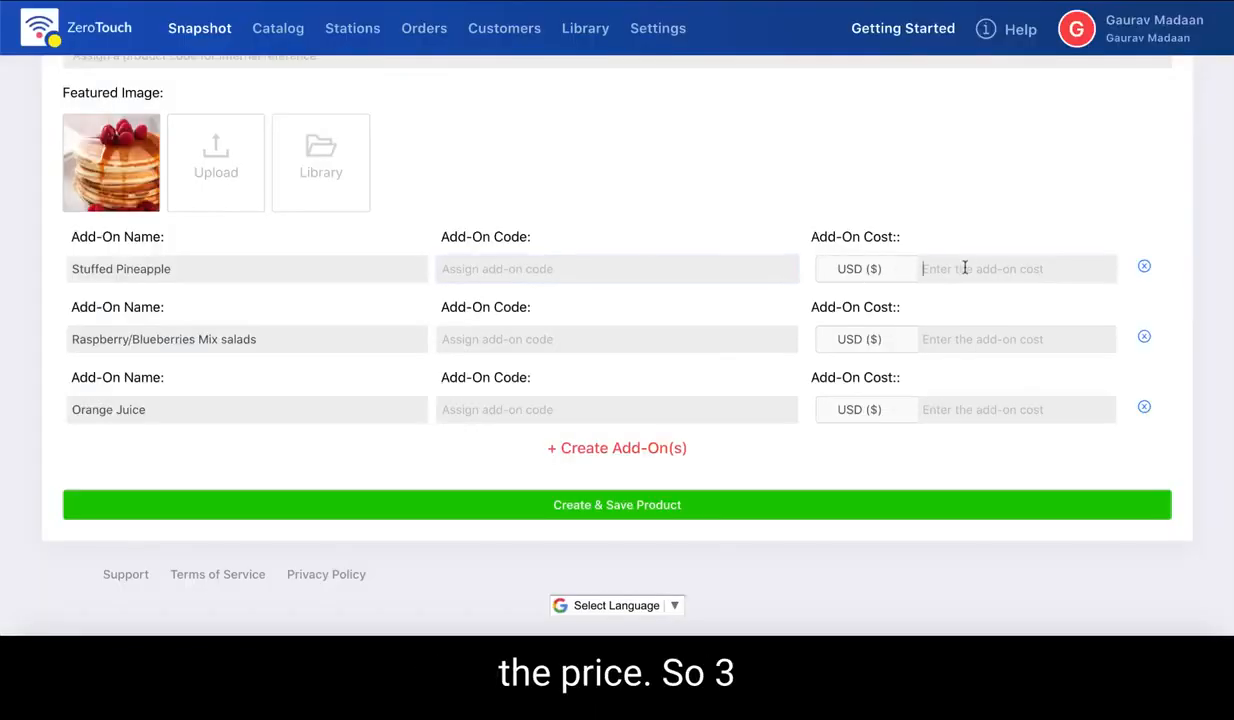
{"action": "left_click", "coordinate": [1006, 339]}
{"action": "type", "text": "8"}
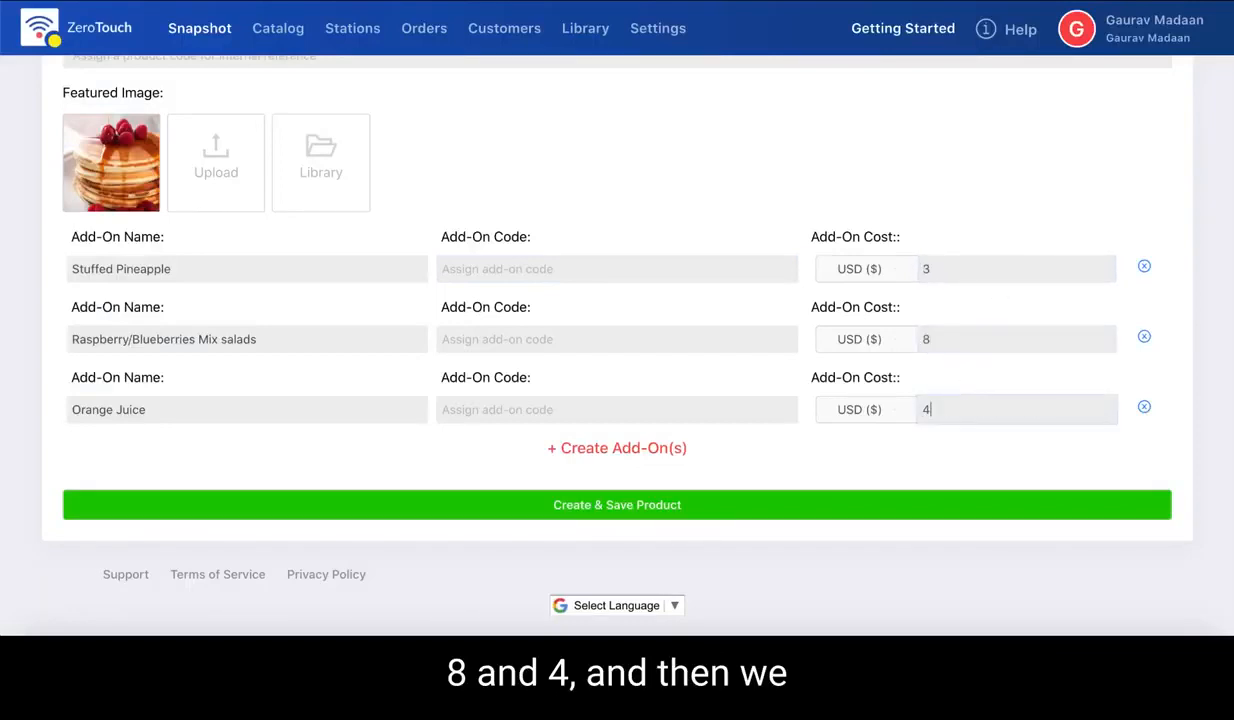
{"action": "left_click", "coordinate": [688, 504]}
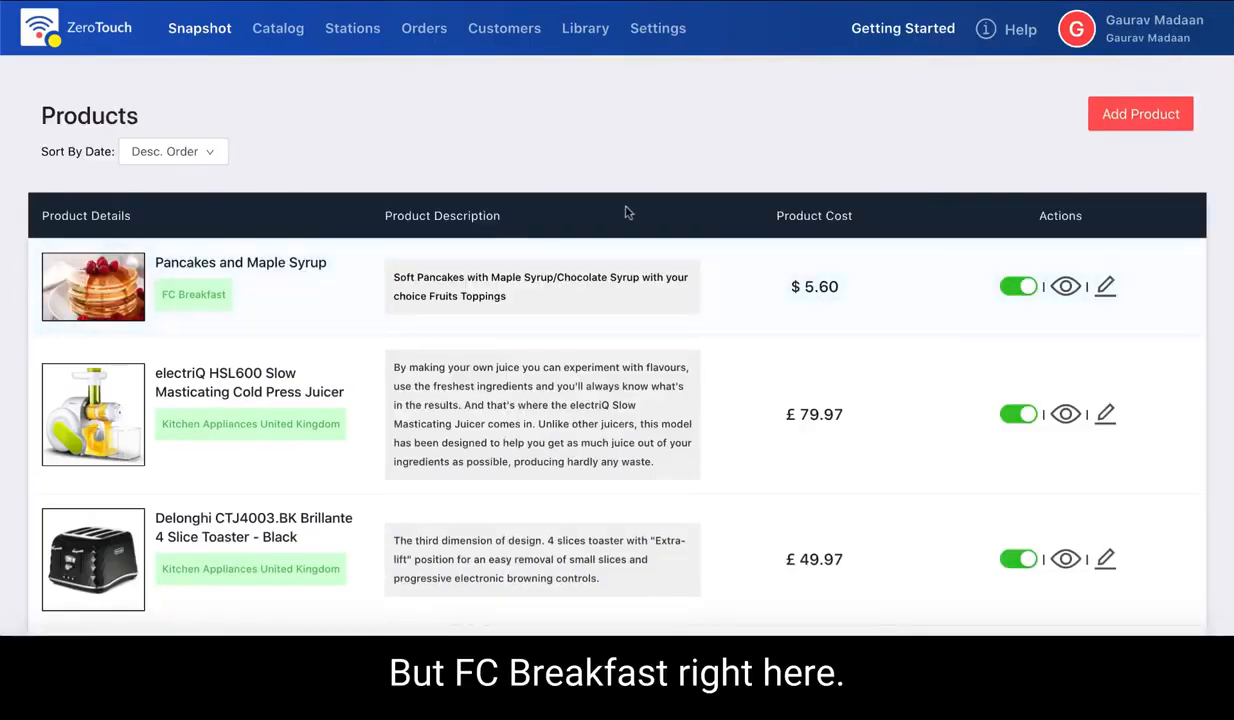
- Create an Eggs Benedict product in FC Breakfast from the menu document, with Stir Fried Sweet Potato and Green Veggies as add-ons
{"action": "left_click", "coordinate": [1112, 114]}
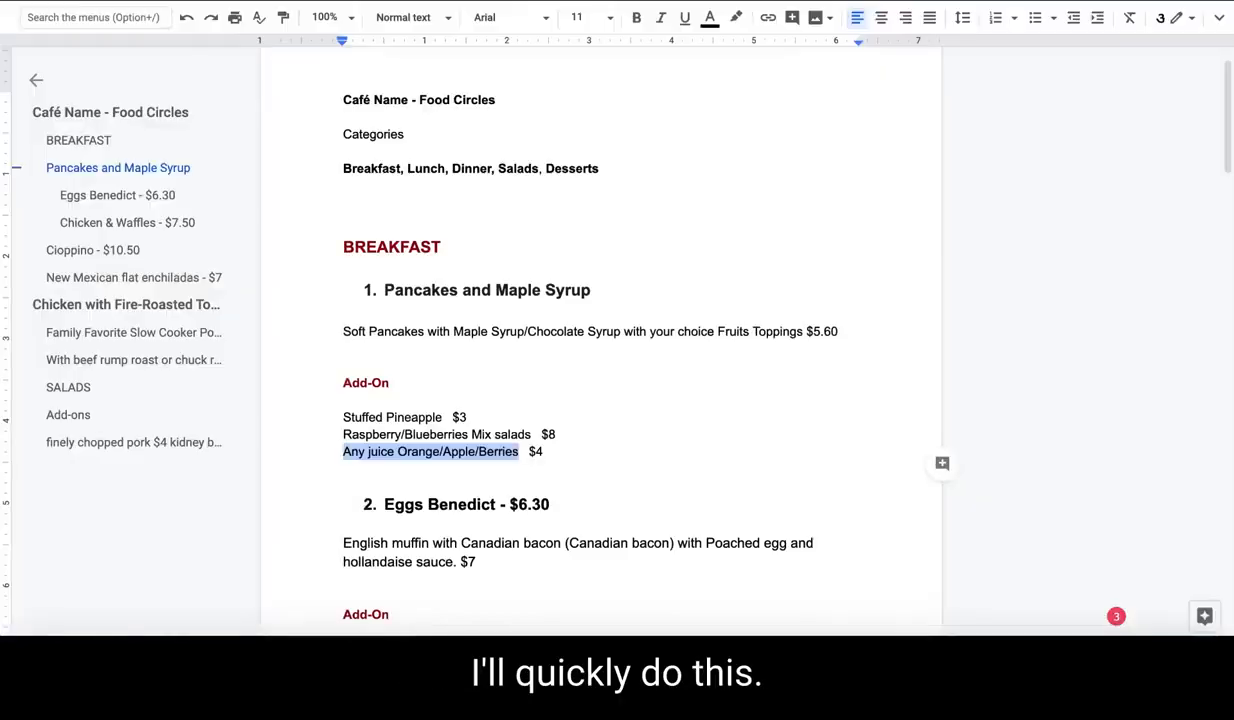
{"action": "scroll", "coordinate": [399, 310], "scroll_direction": "down", "scroll_amount": 2}
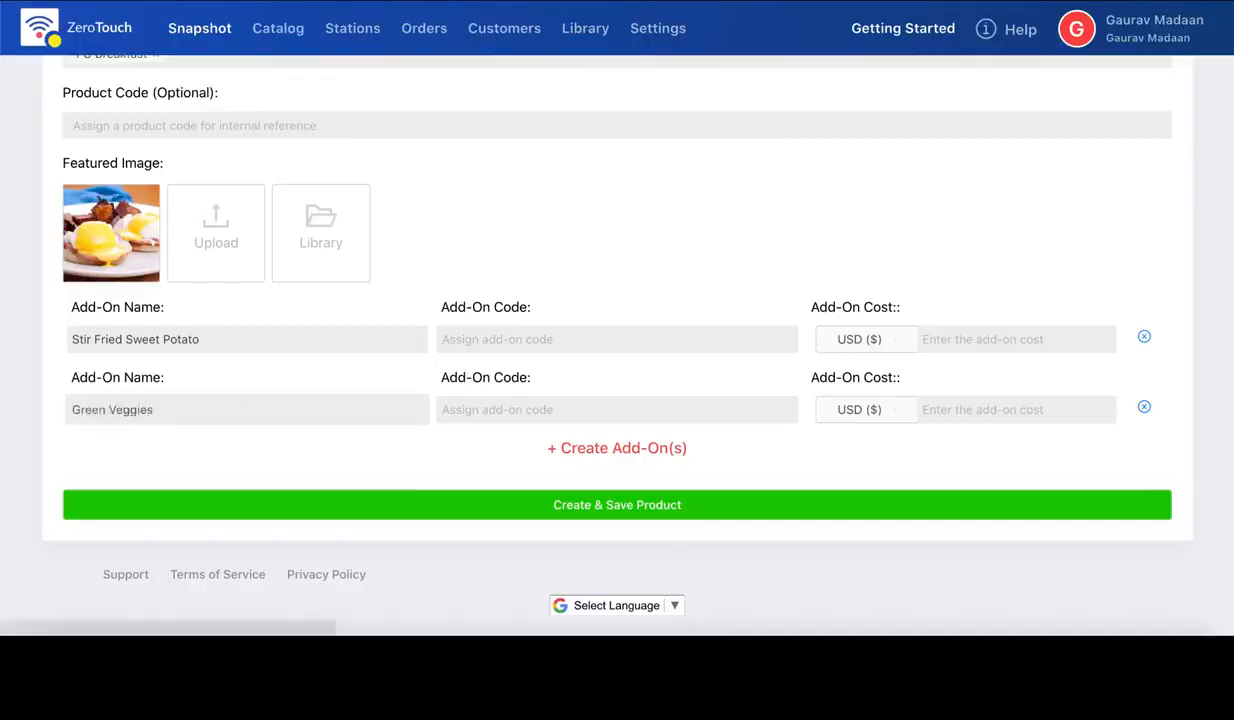
{"action": "left_click", "coordinate": [947, 416]}
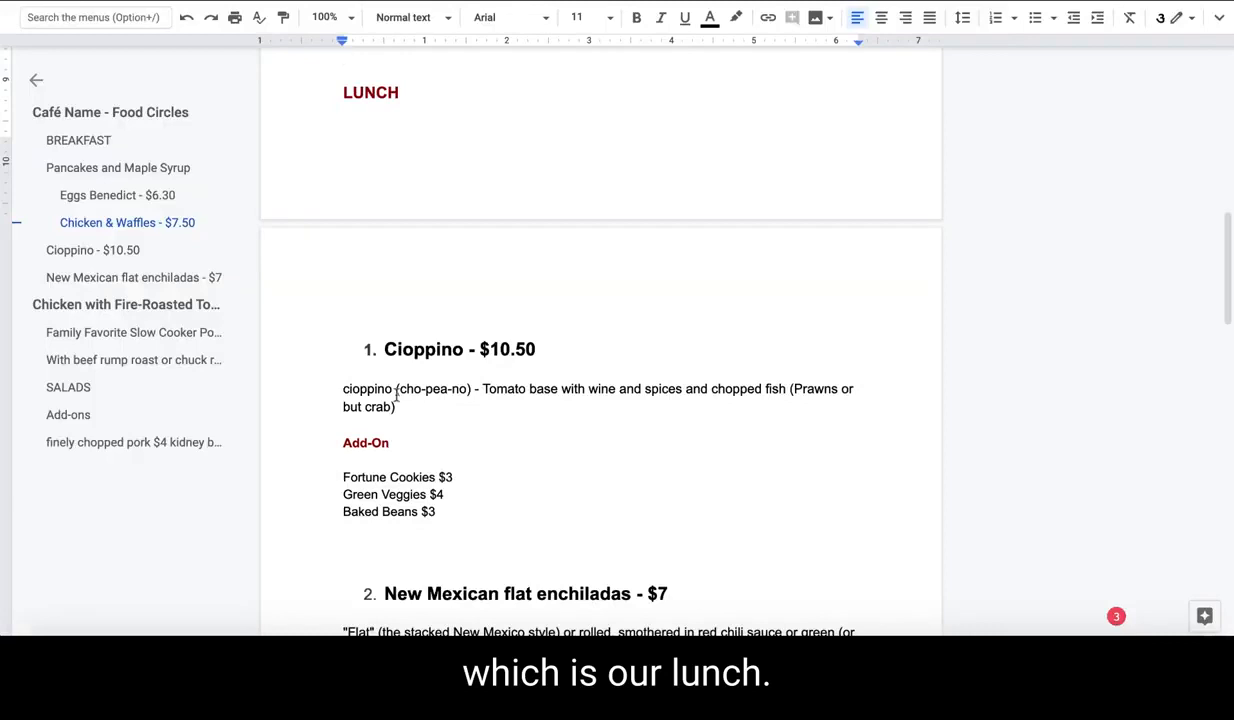
- Create the non-vegetarian Cioppino product from the menu's Lunch section, costing 10.50 USD, with its description and three add-ons
{"action": "scroll", "coordinate": [396, 393], "scroll_direction": "down", "scroll_amount": 1}
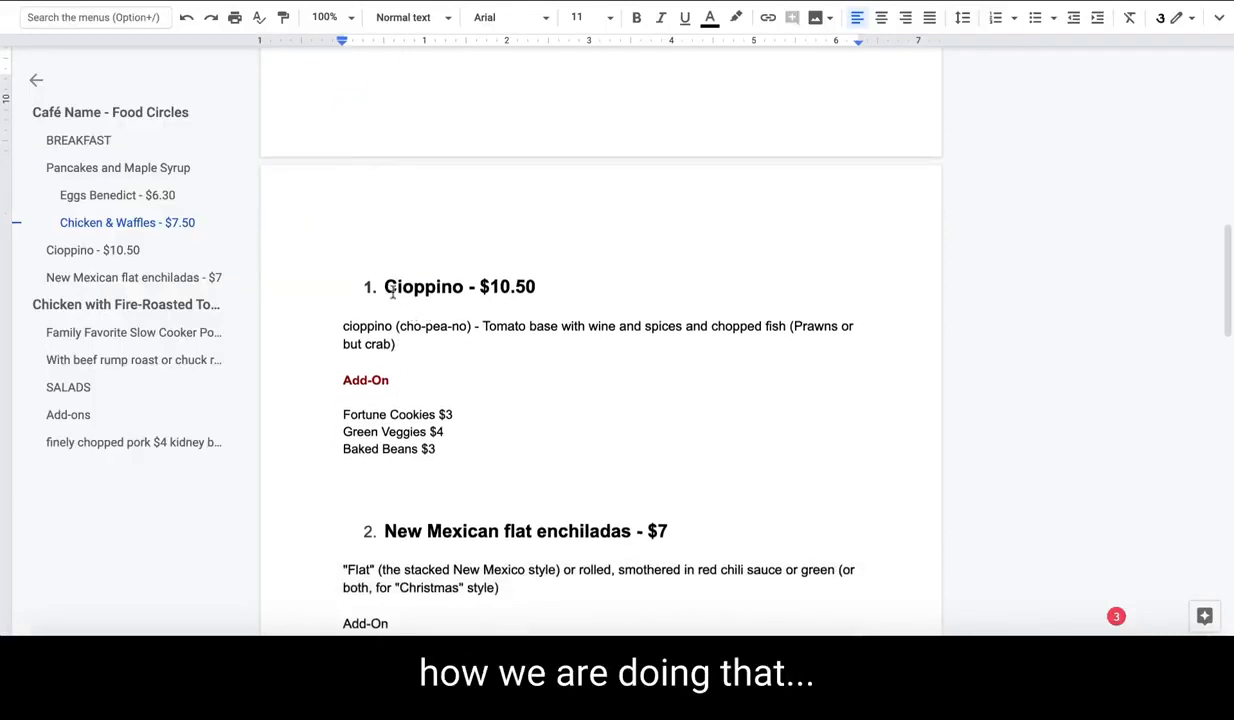
{"action": "left_click_drag", "start_coordinate": [383, 288], "coordinate": [441, 288]}
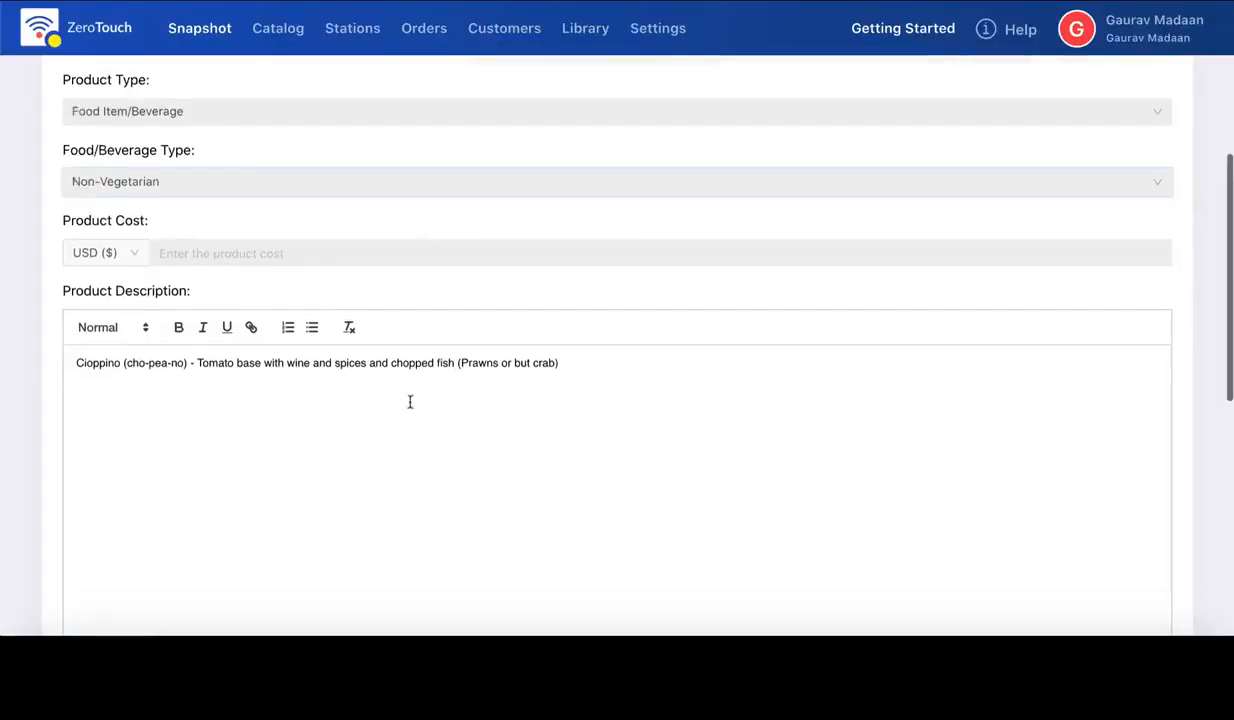
{"action": "type", "text": "10."}
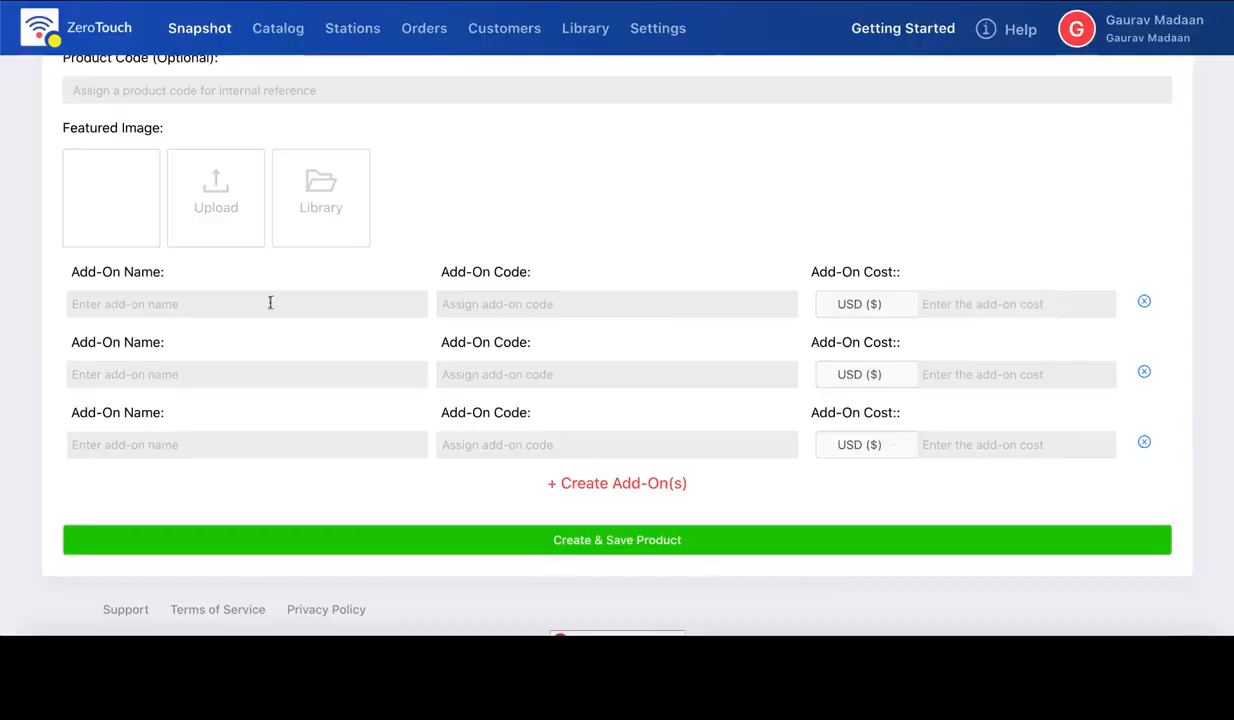
{"action": "left_click_drag", "start_coordinate": [343, 432], "coordinate": [428, 432]}
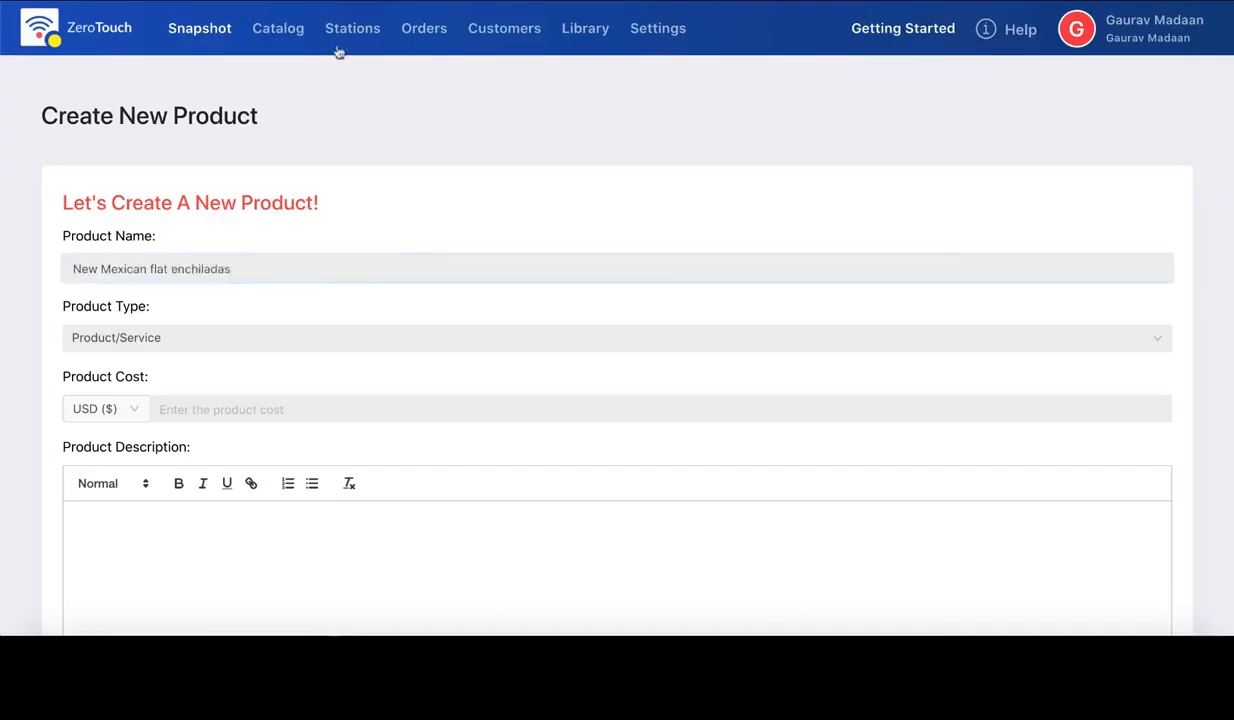
- Fill in the New Mexican flat enchiladas product with its menu description, the Food Item/Beverage type and the document's add-ons, including Fried egg
{"action": "left_click_drag", "start_coordinate": [343, 225], "coordinate": [528, 240]}
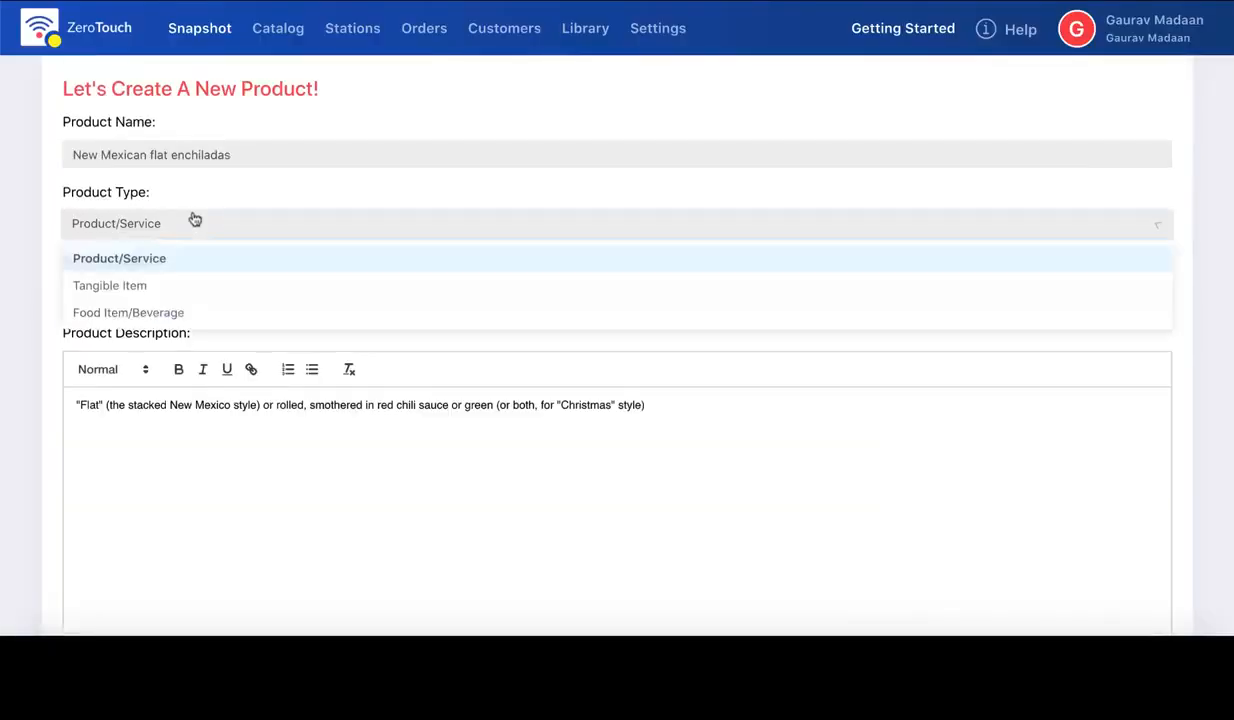
{"action": "left_click", "coordinate": [110, 311]}
{"action": "left_click", "coordinate": [147, 292]}
{"action": "left_click", "coordinate": [104, 328]}
{"action": "scroll", "coordinate": [47, 295], "scroll_direction": "down", "scroll_amount": 5}
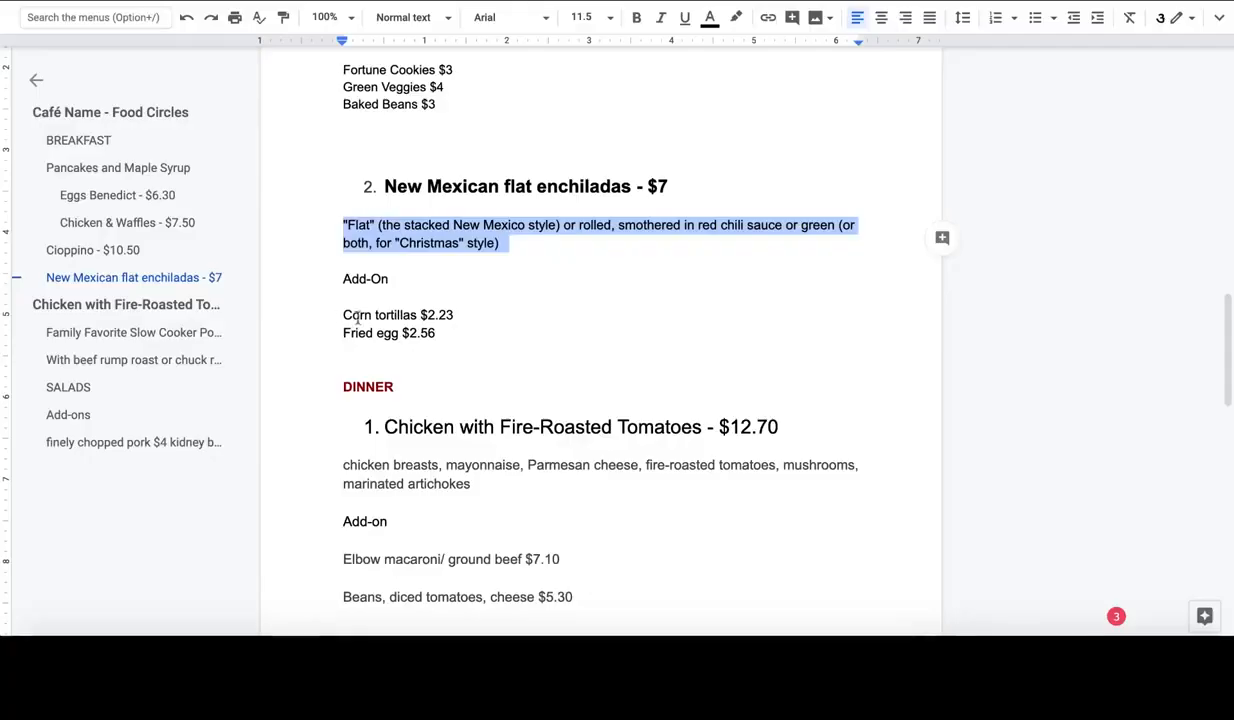
{"action": "left_click", "coordinate": [600, 452]}
{"action": "type", "text": "Fried egg"}
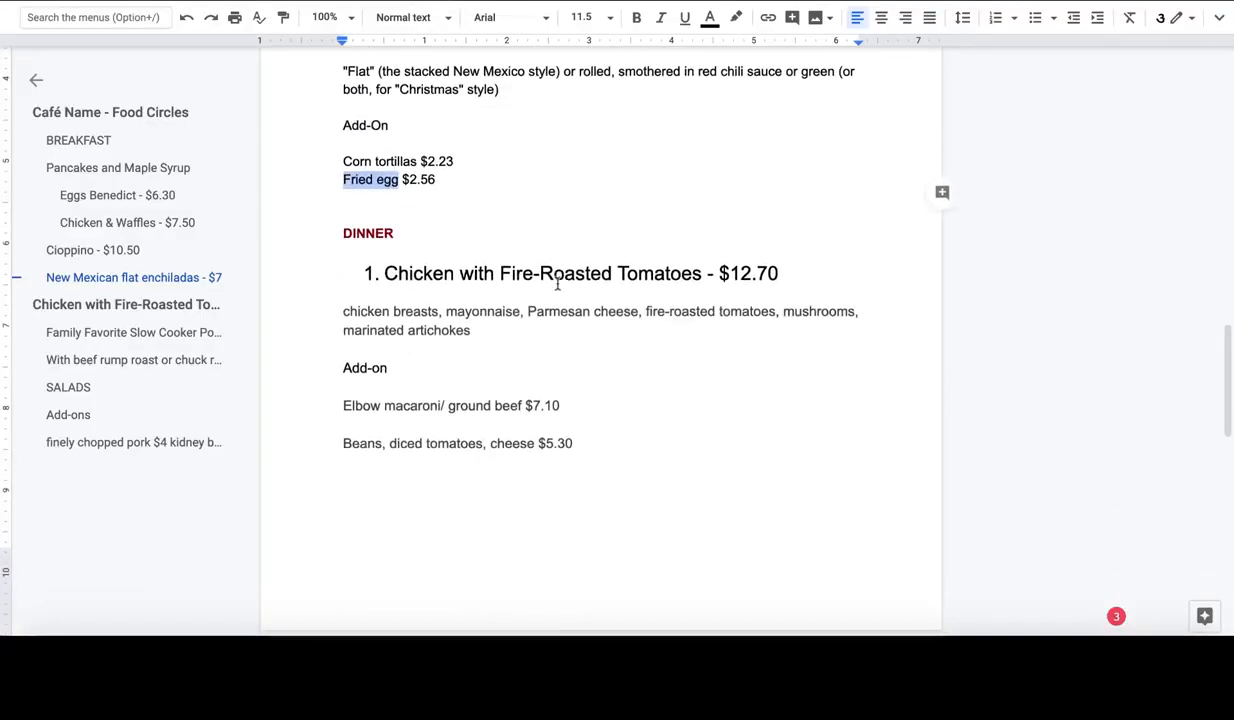
- Create a product named Chicken with Fire-Roasted Tomatoes from the menu's Dinner section, copying in its description
{"action": "scroll", "coordinate": [557, 283], "scroll_direction": "down", "scroll_amount": 2}
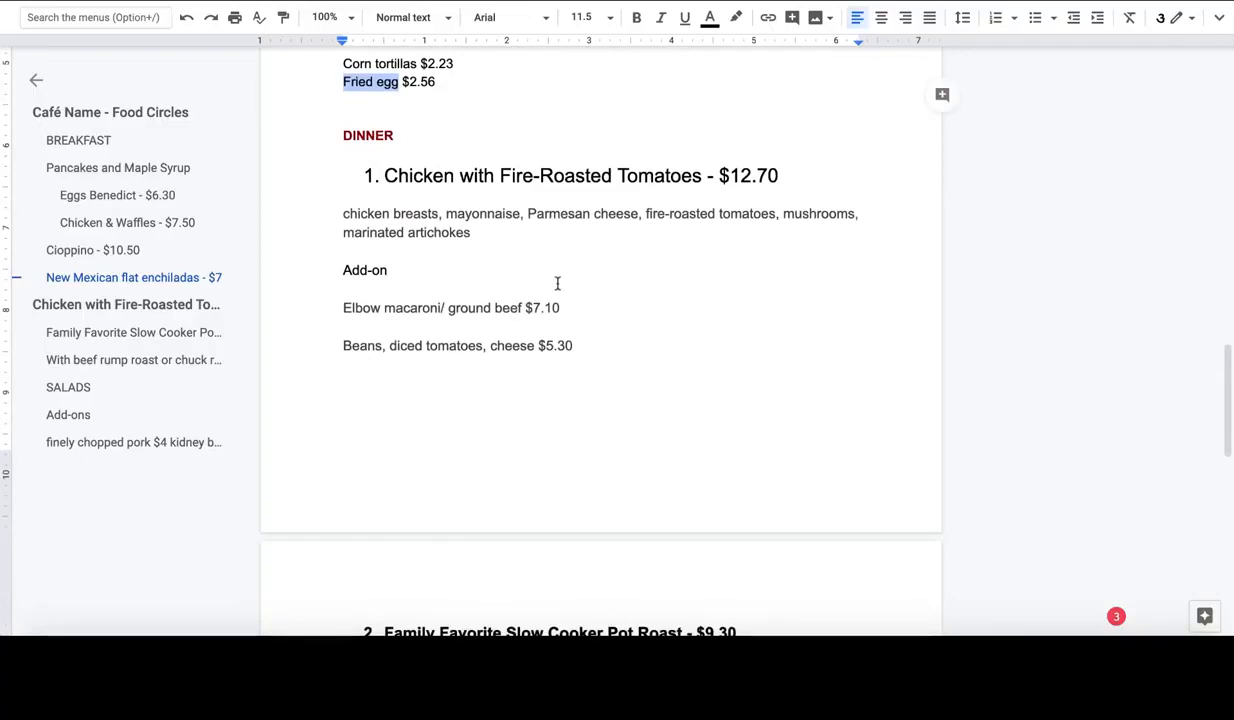
{"action": "scroll", "coordinate": [557, 284], "scroll_direction": "up", "scroll_amount": 1}
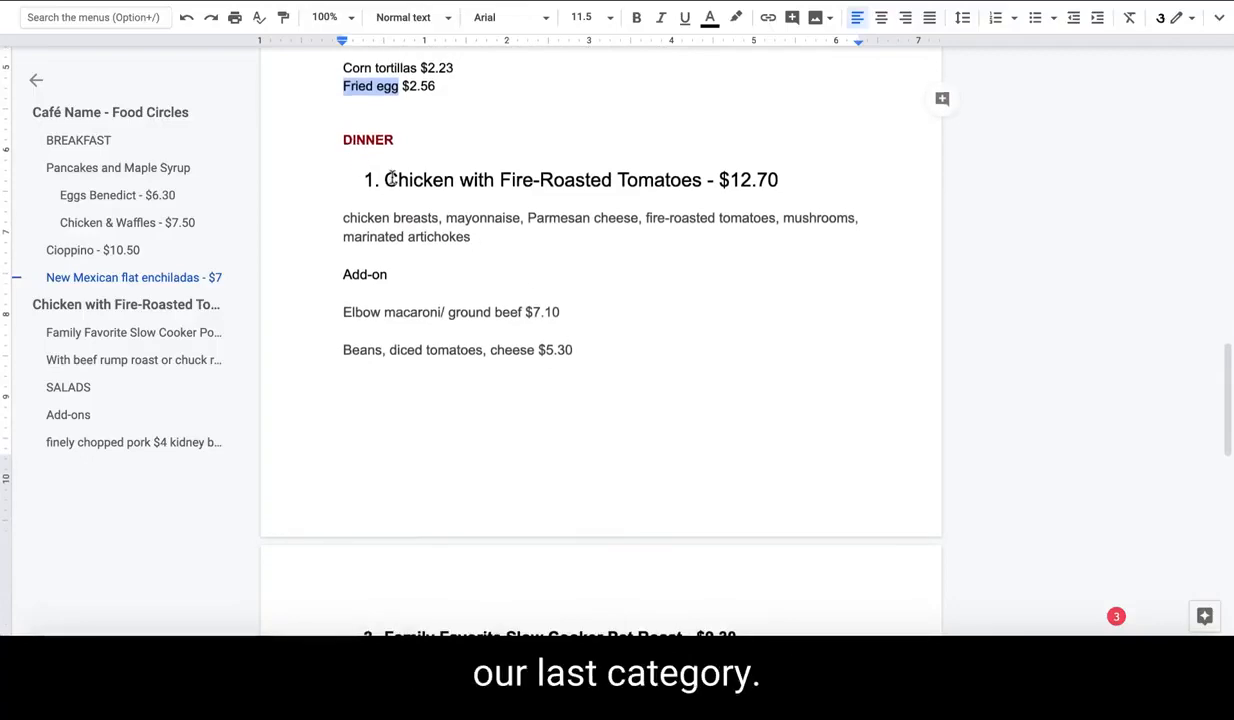
{"action": "scroll", "coordinate": [394, 176], "scroll_direction": "down", "scroll_amount": 4}
{"action": "scroll", "coordinate": [394, 176], "scroll_direction": "up", "scroll_amount": 5}
{"action": "left_click_drag", "start_coordinate": [385, 146], "coordinate": [727, 146]}
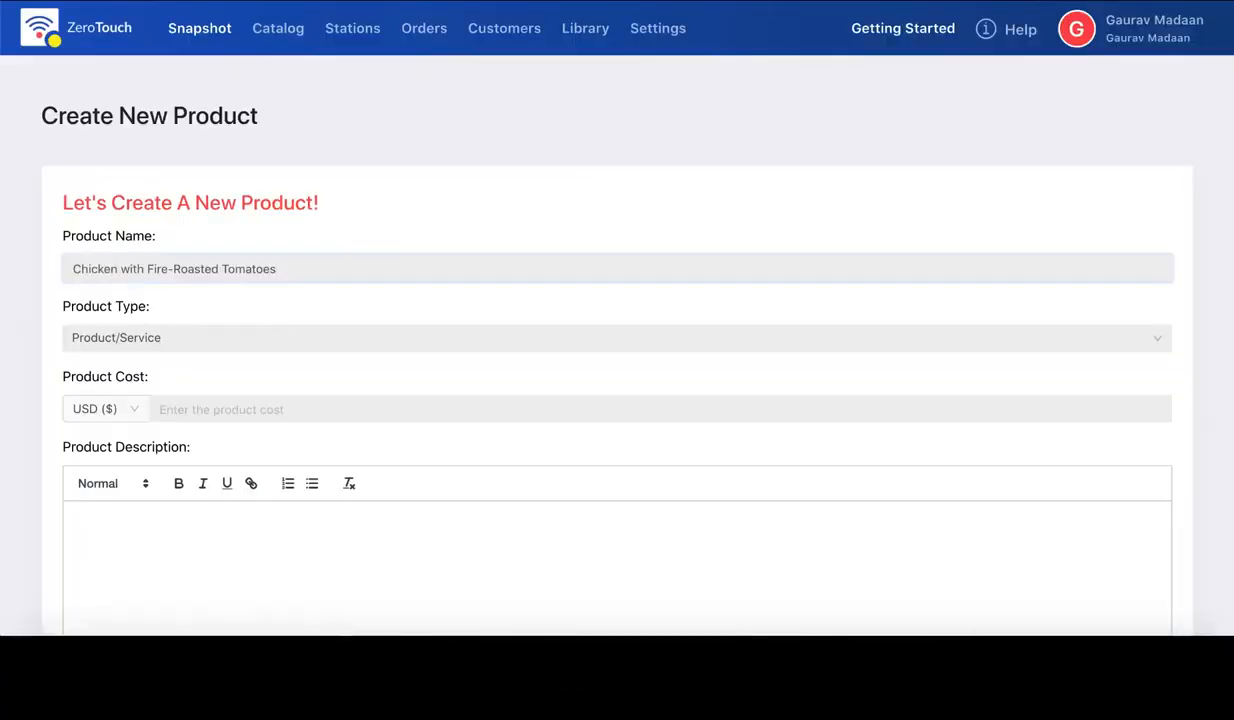
{"action": "scroll", "coordinate": [272, 516], "scroll_direction": "down", "scroll_amount": 1}
{"action": "left_click", "coordinate": [272, 516]}
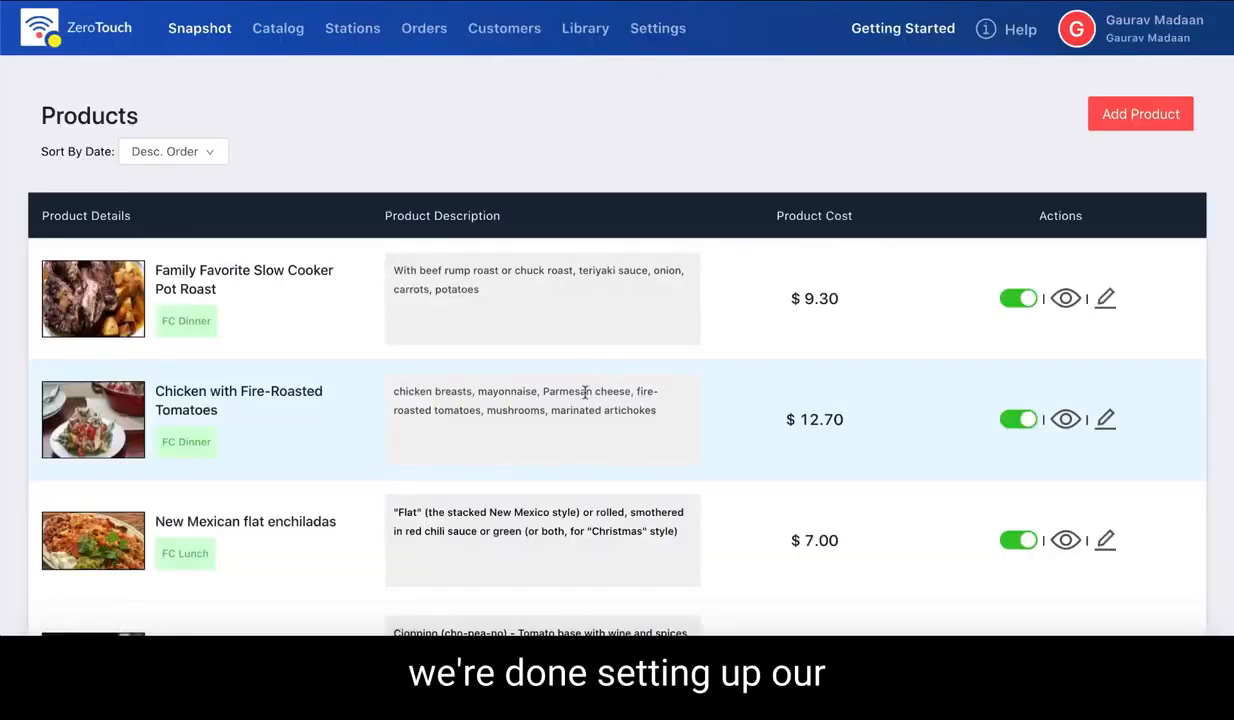
- Review the created products and their categories, and compare them with the Dinner and Salads sections of the menu document
{"action": "scroll", "coordinate": [585, 392], "scroll_direction": "down", "scroll_amount": 5}
{"action": "scroll", "coordinate": [585, 392], "scroll_direction": "up", "scroll_amount": 5}
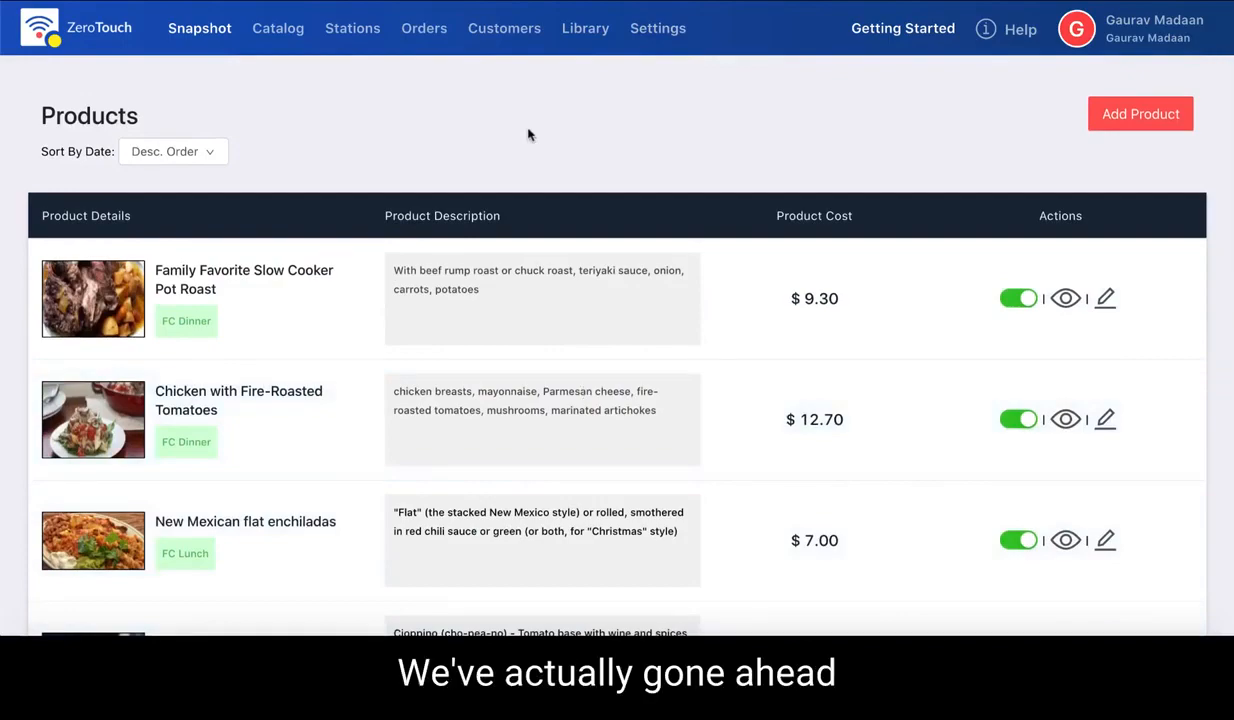
{"action": "scroll", "coordinate": [270, 413], "scroll_direction": "down", "scroll_amount": 5}
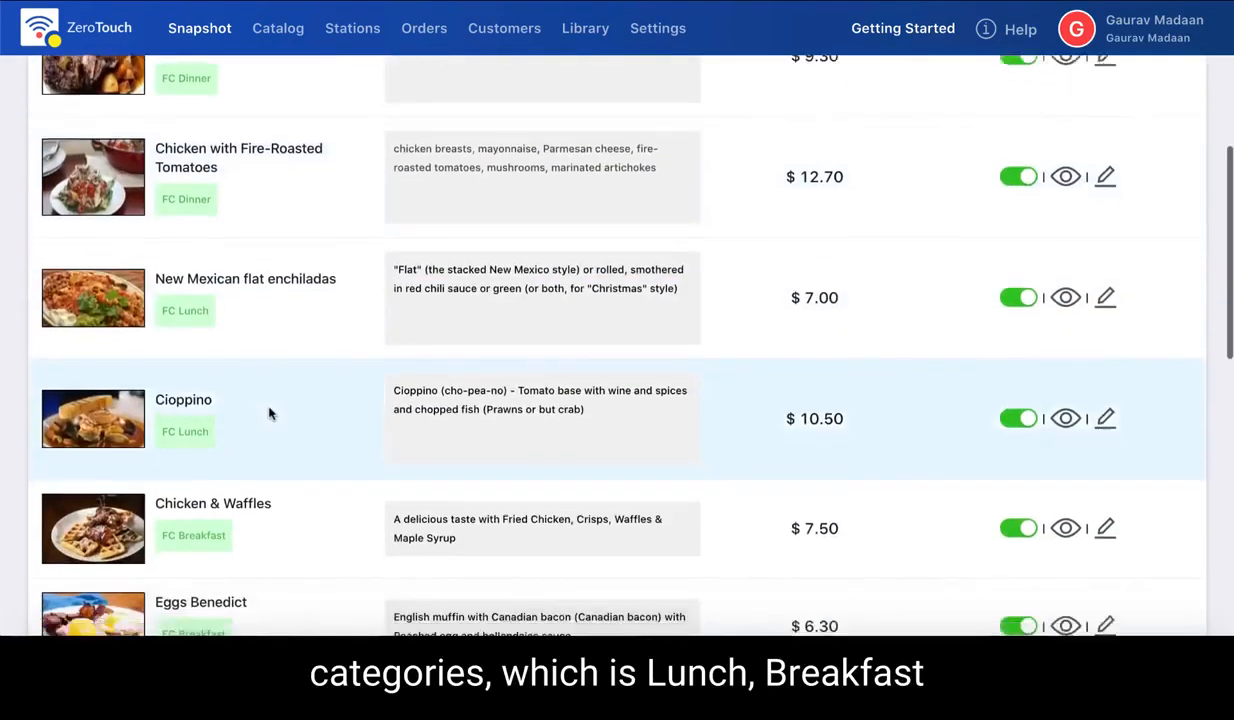
{"action": "scroll", "coordinate": [265, 448], "scroll_direction": "up", "scroll_amount": 5}
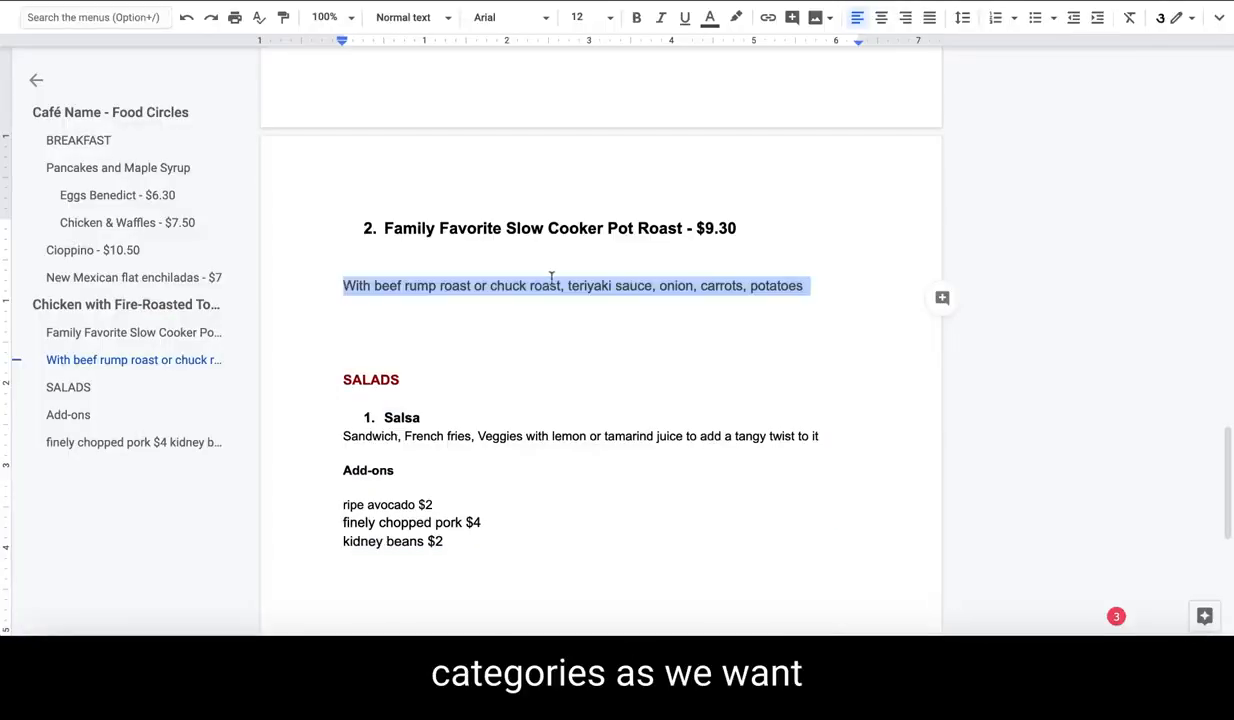
{"action": "scroll", "coordinate": [551, 278], "scroll_direction": "down", "scroll_amount": 2}
{"action": "scroll", "coordinate": [551, 278], "scroll_direction": "up", "scroll_amount": 4}
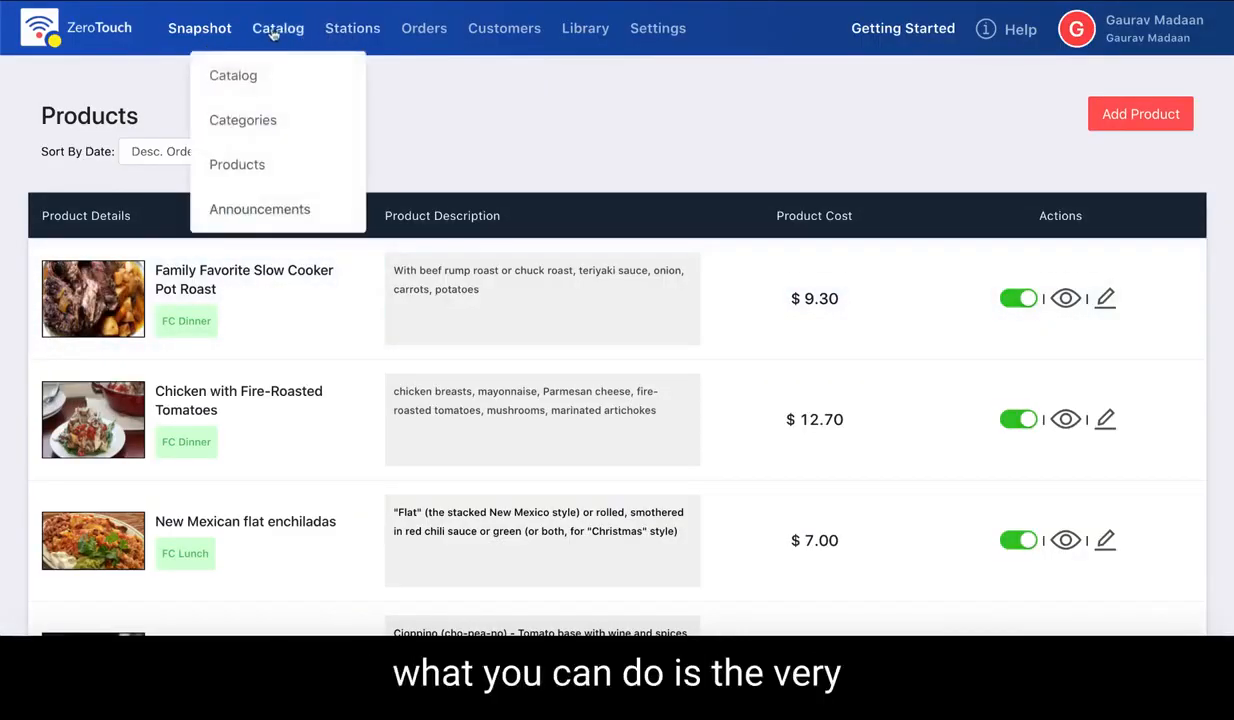
- Start a new catalog from the catalog listing and upload Food-Circle-Logo.png as its logo
{"action": "left_click", "coordinate": [925, 40]}
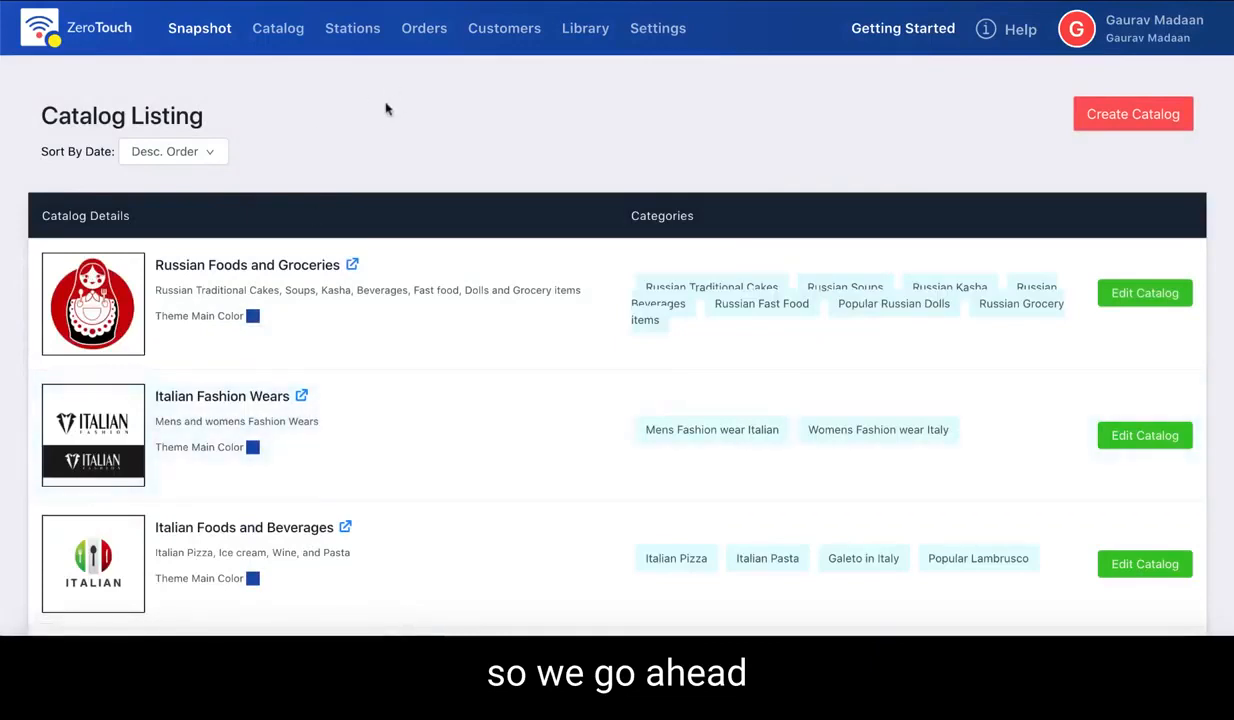
{"action": "left_click", "coordinate": [1091, 118]}
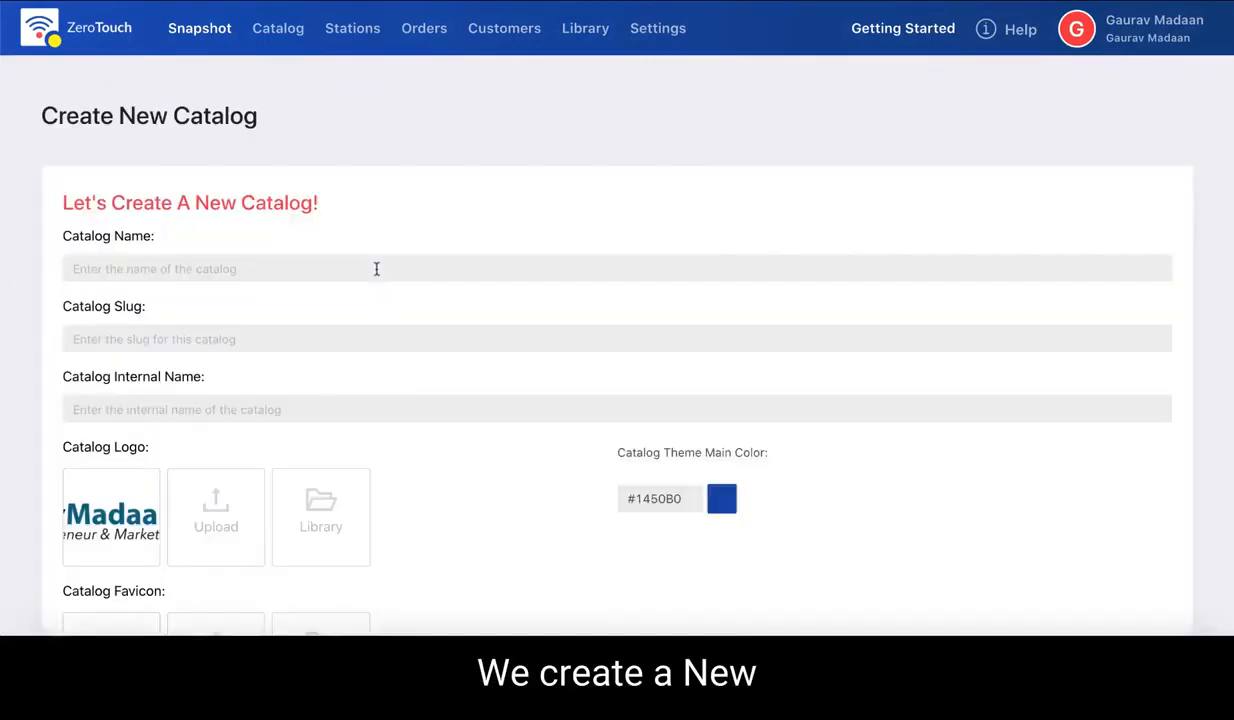
{"action": "scroll", "coordinate": [405, 258], "scroll_direction": "down", "scroll_amount": 2}
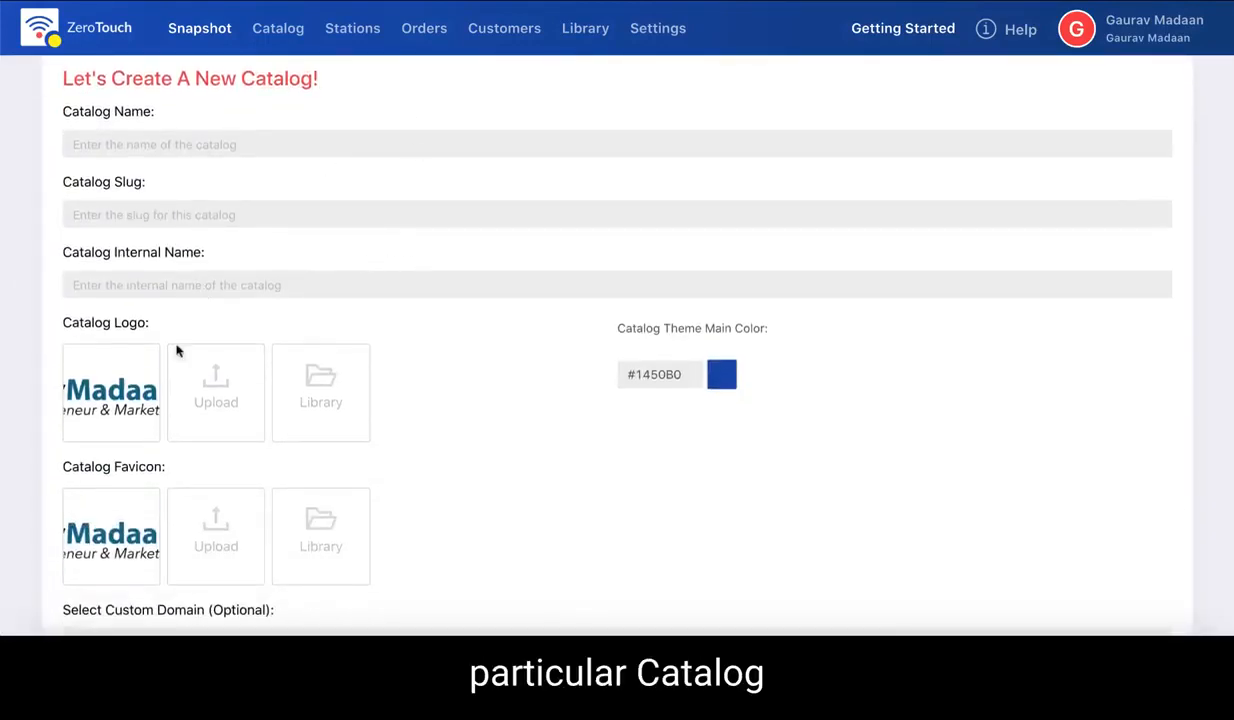
{"action": "left_click", "coordinate": [204, 402]}
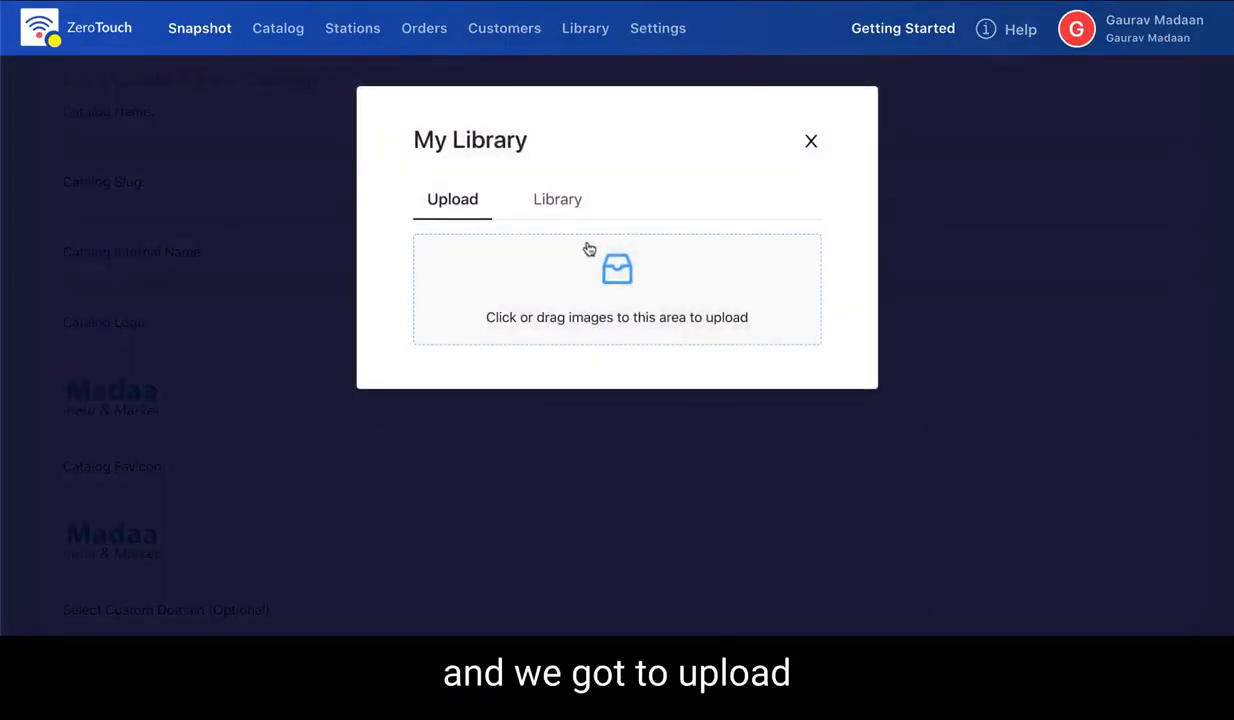
{"action": "key", "text": "super+Tab"}
{"action": "left_click_drag", "start_coordinate": [1165, 230], "coordinate": [463, 297]}
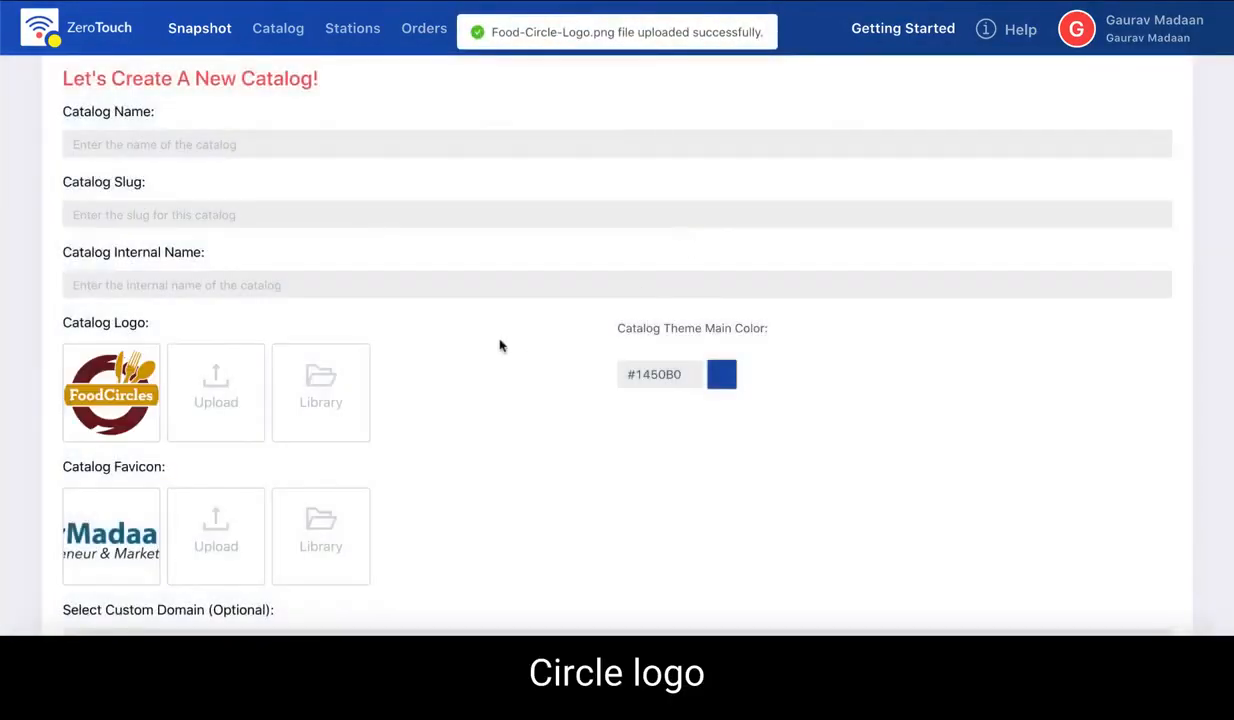
- Name the new catalog Food Circle Cafe and set its slug to food-circle
{"action": "scroll", "coordinate": [278, 311], "scroll_direction": "up", "scroll_amount": 3}
{"action": "left_click", "coordinate": [285, 280]}
{"action": "type", "text": "Fo"}
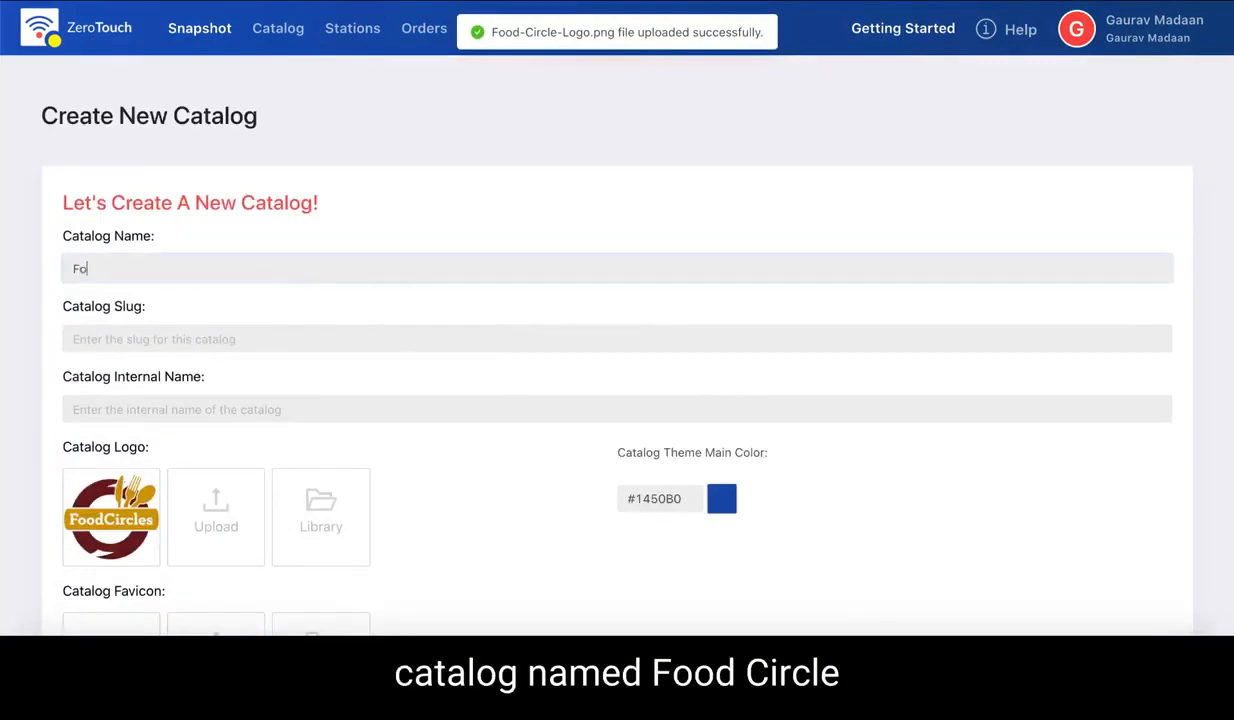
{"action": "type", "text": "od Circle "}
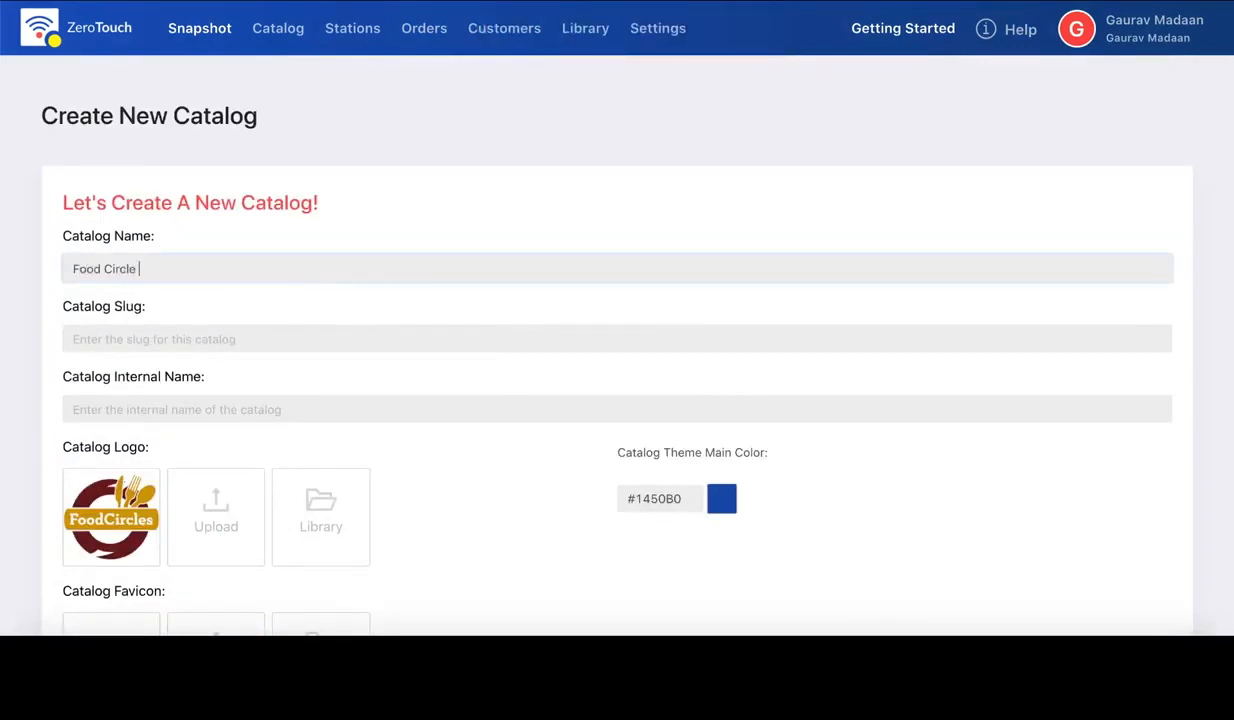
{"action": "type", "text": "Cafe"}
{"action": "scroll", "coordinate": [375, 365], "scroll_direction": "down", "scroll_amount": 2}
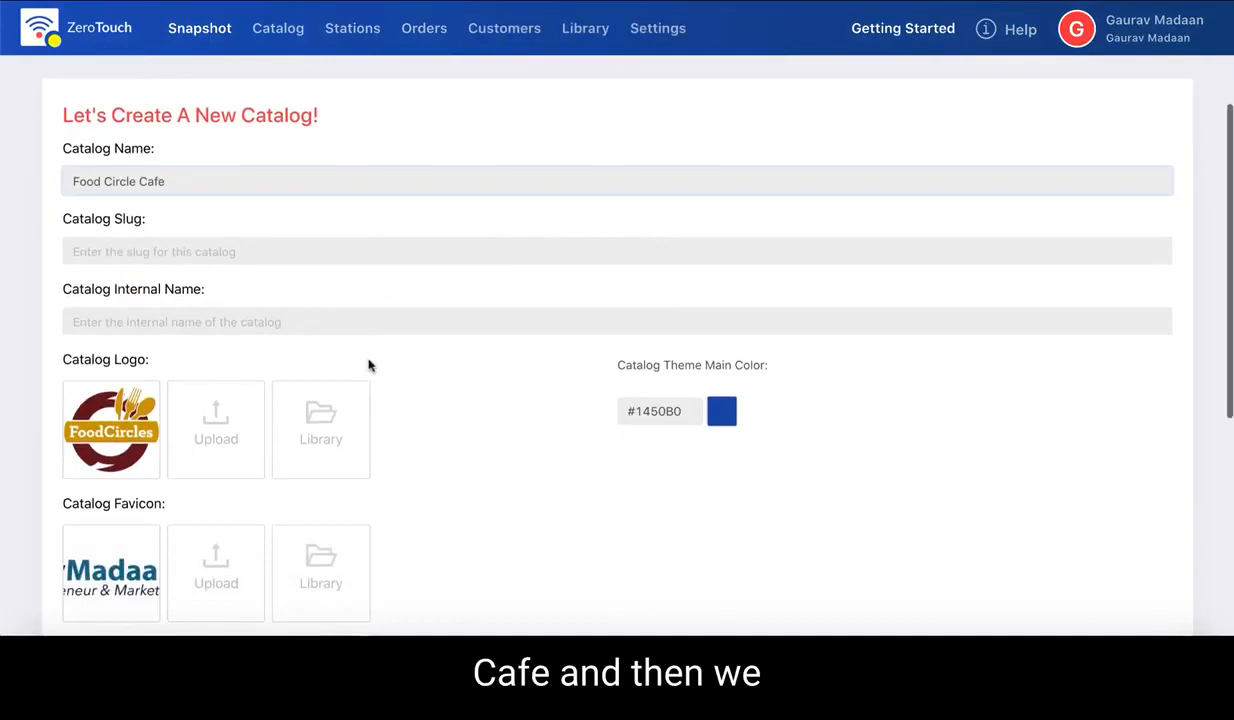
{"action": "left_click", "coordinate": [262, 253]}
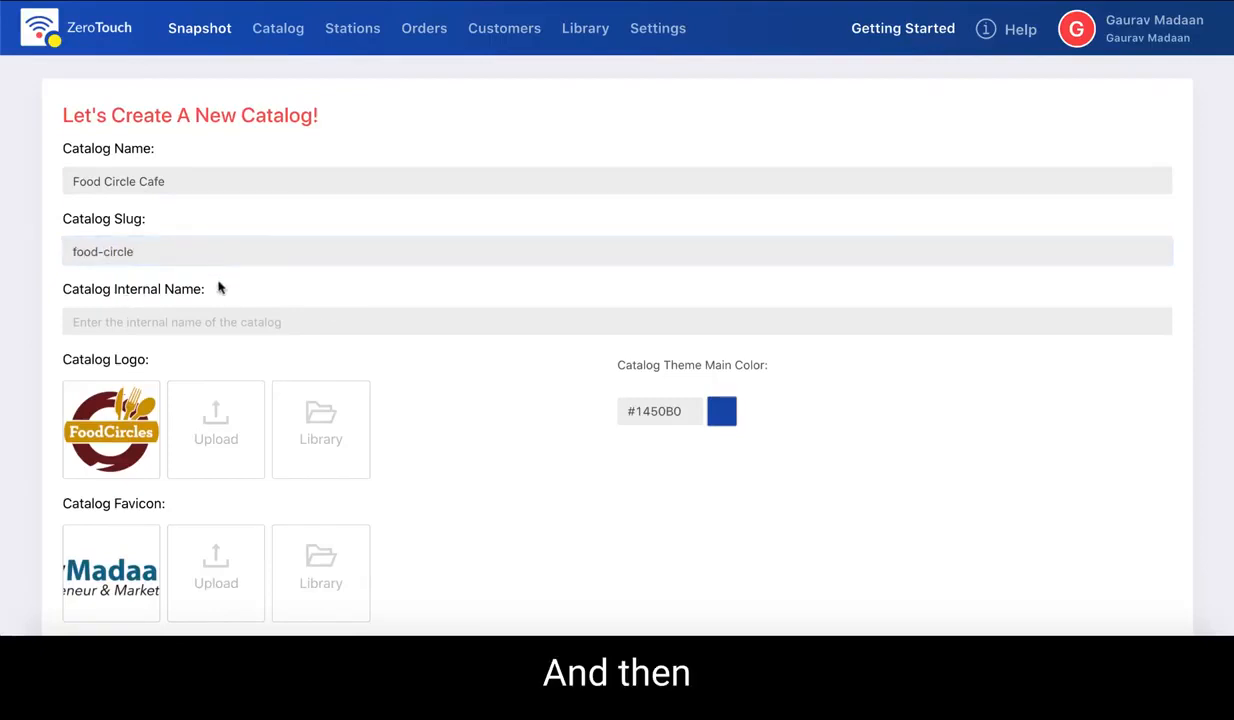
- Change the catalog's main theme color to the dark red #810027
{"action": "scroll", "coordinate": [220, 284], "scroll_direction": "down", "scroll_amount": 3}
{"action": "left_click", "coordinate": [261, 200]}
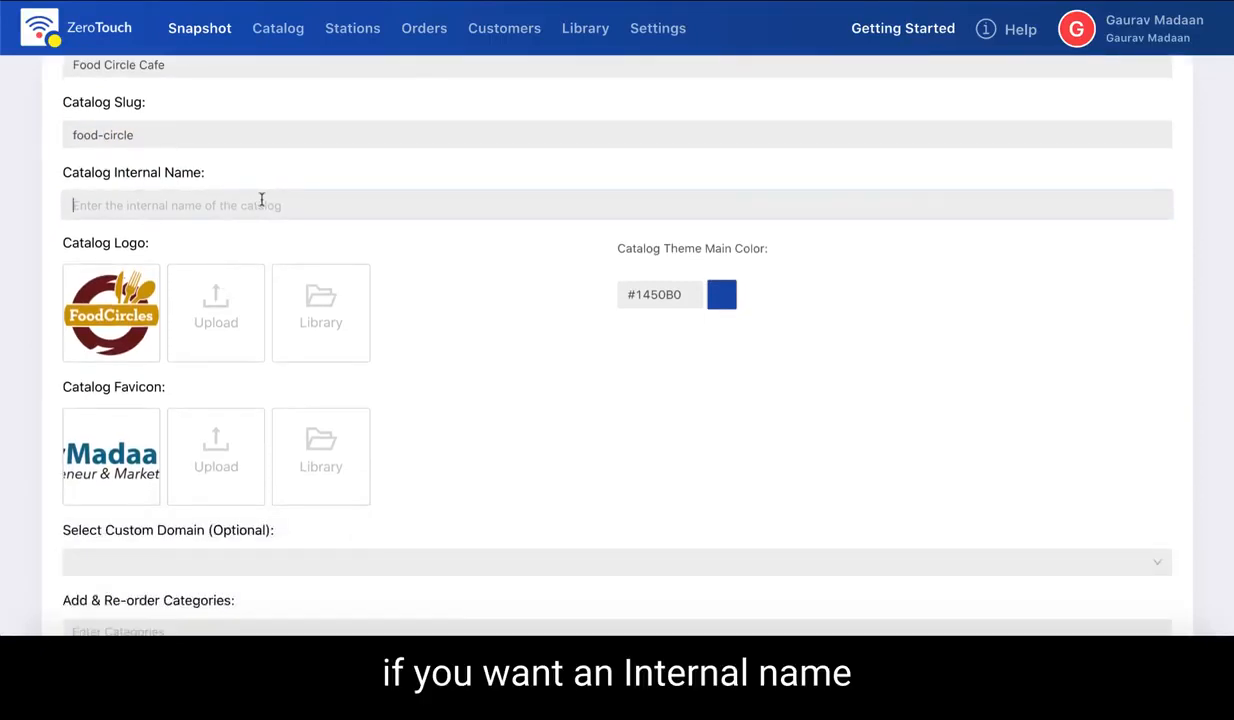
{"action": "left_click", "coordinate": [724, 297]}
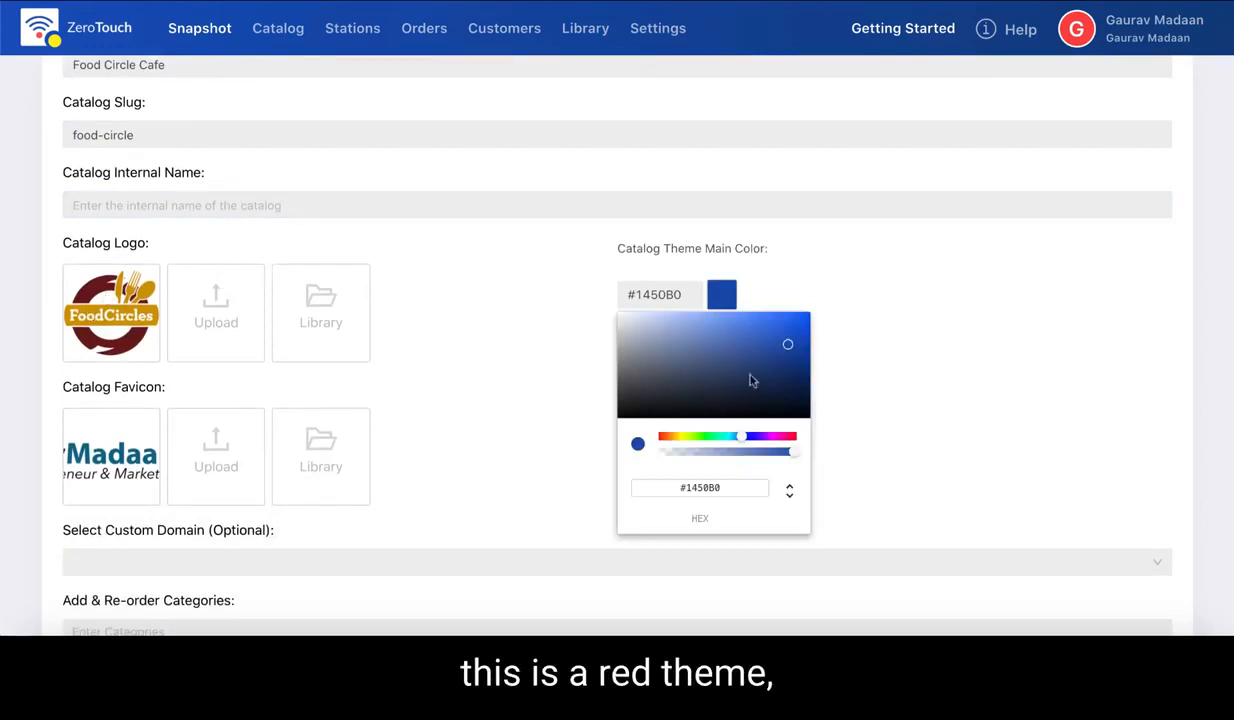
{"action": "left_click_drag", "start_coordinate": [783, 437], "coordinate": [791, 441]}
{"action": "left_click_drag", "start_coordinate": [799, 373], "coordinate": [810, 366]}
{"action": "left_click", "coordinate": [900, 305]}
- Set the FoodCircles logo from the image library as the catalog's favicon
{"action": "scroll", "coordinate": [598, 347], "scroll_direction": "down", "scroll_amount": 4}
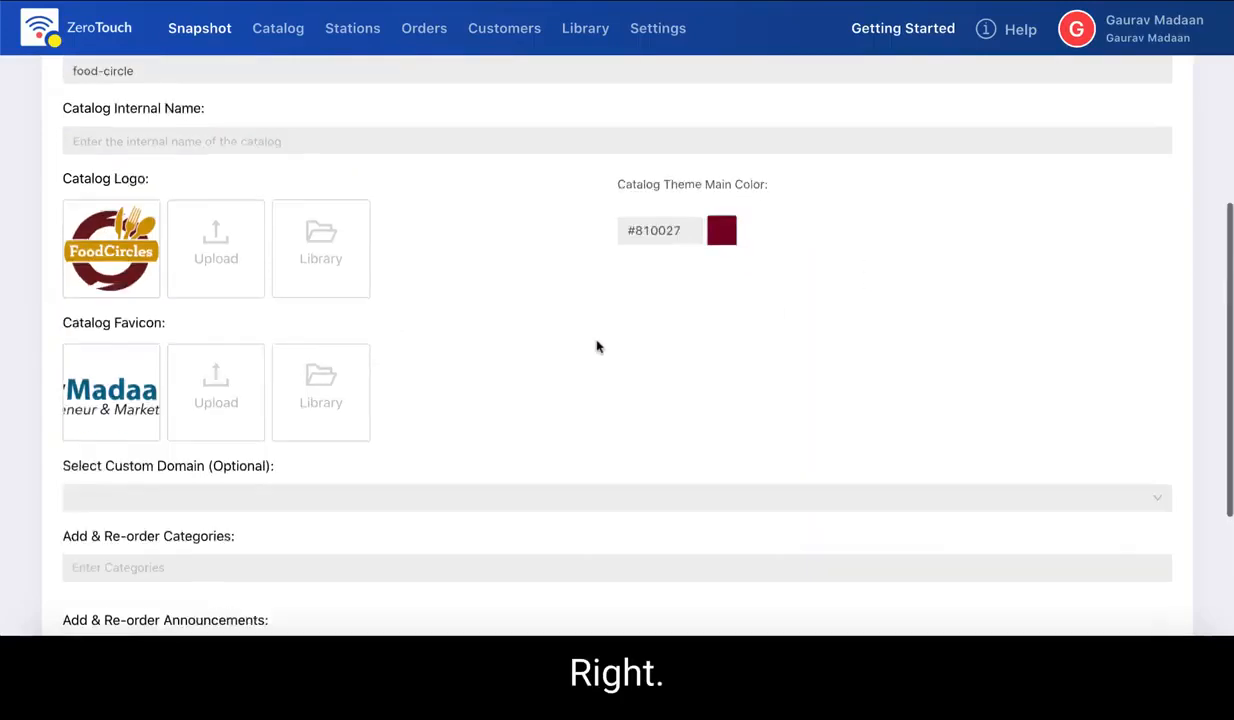
{"action": "scroll", "coordinate": [190, 280], "scroll_direction": "up", "scroll_amount": 2}
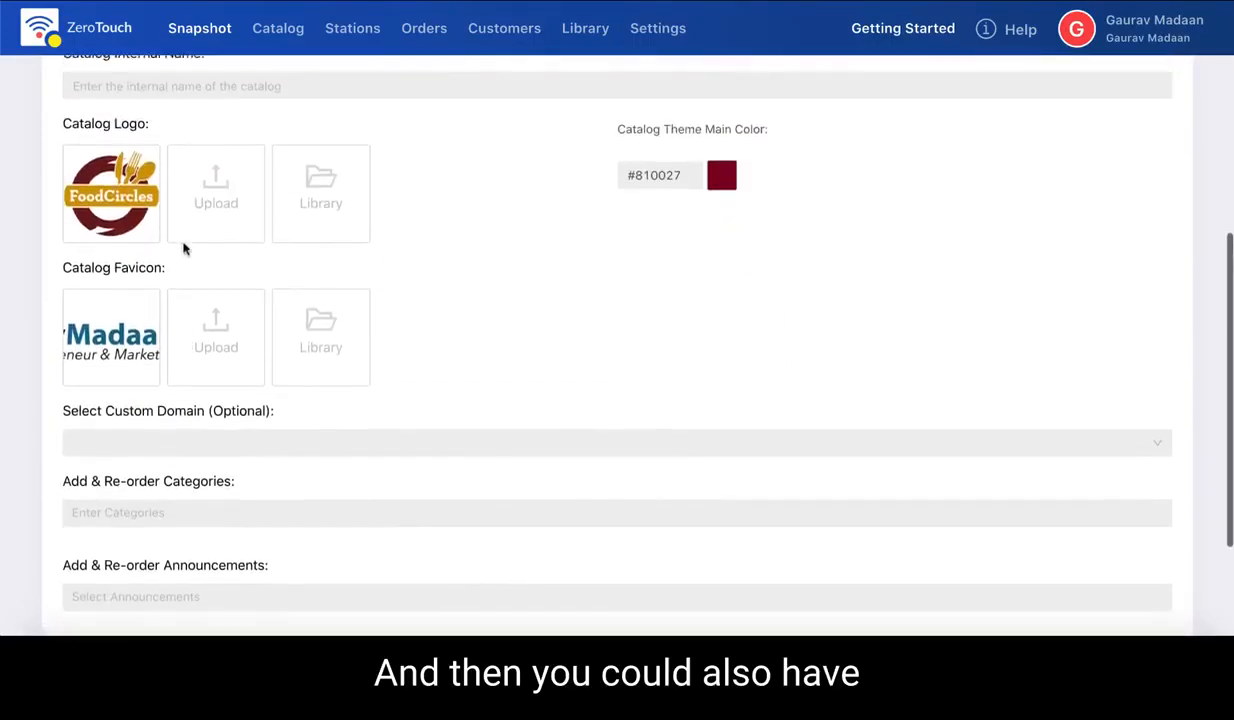
{"action": "left_click", "coordinate": [214, 337]}
{"action": "left_click", "coordinate": [550, 207]}
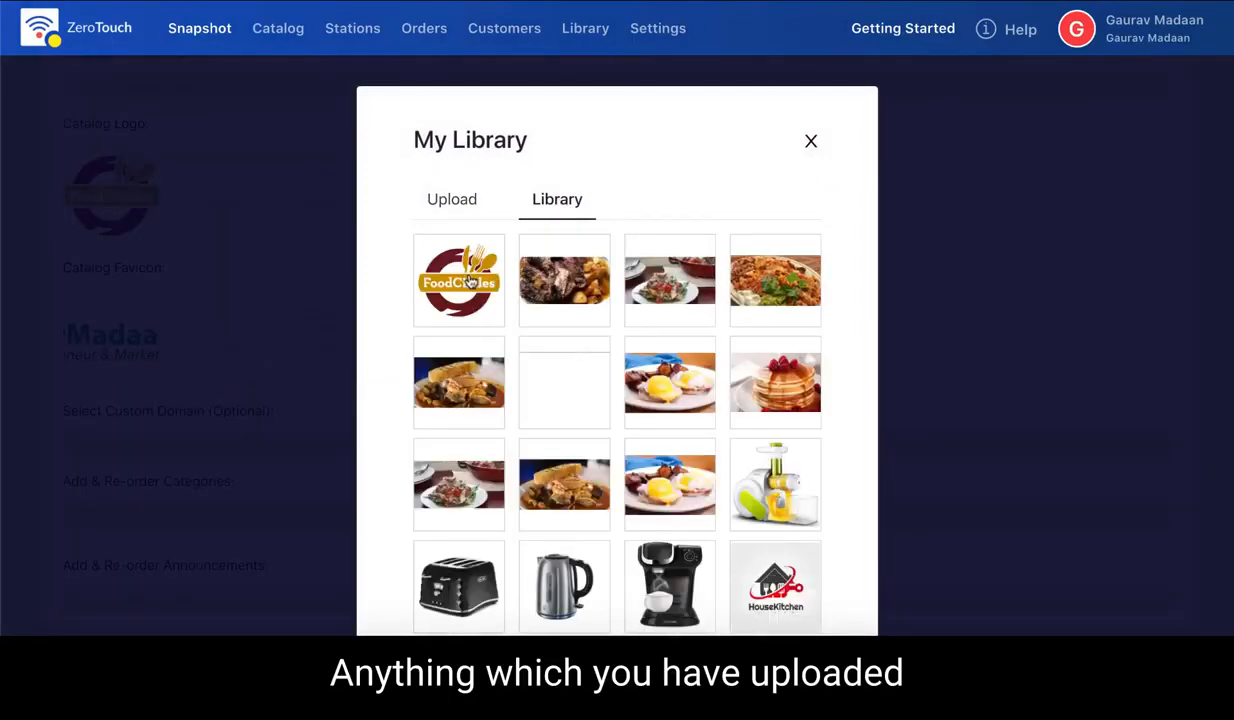
{"action": "left_click", "coordinate": [469, 279]}
- Check which custom domains can be chosen for the catalog
{"action": "scroll", "coordinate": [560, 270], "scroll_direction": "down", "scroll_amount": 3}
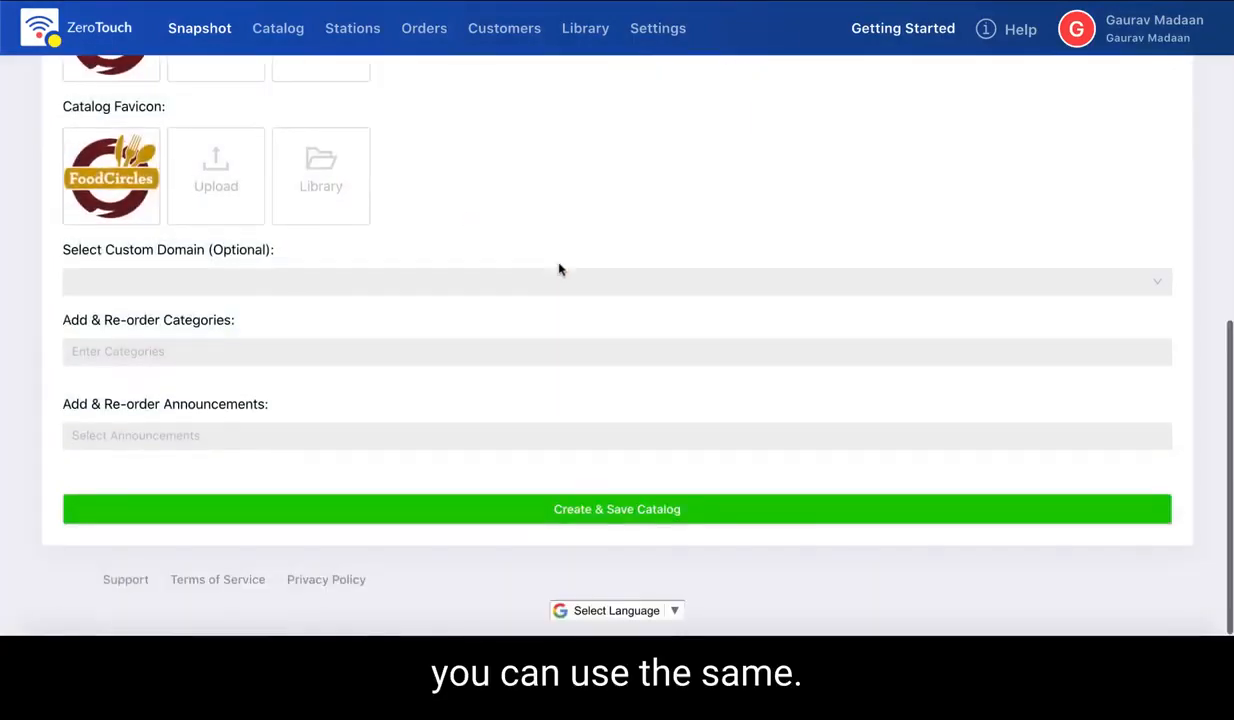
{"action": "left_click", "coordinate": [337, 282]}
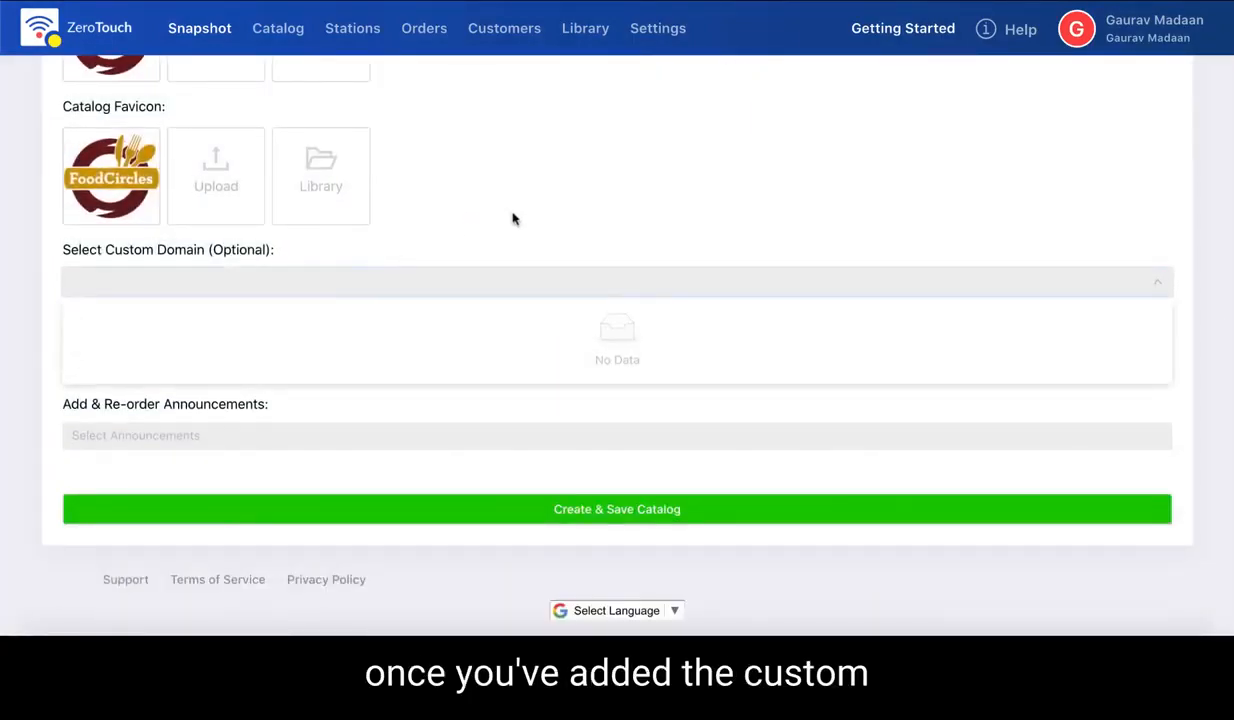
{"action": "left_click", "coordinate": [270, 284]}
{"action": "left_click", "coordinate": [281, 284]}
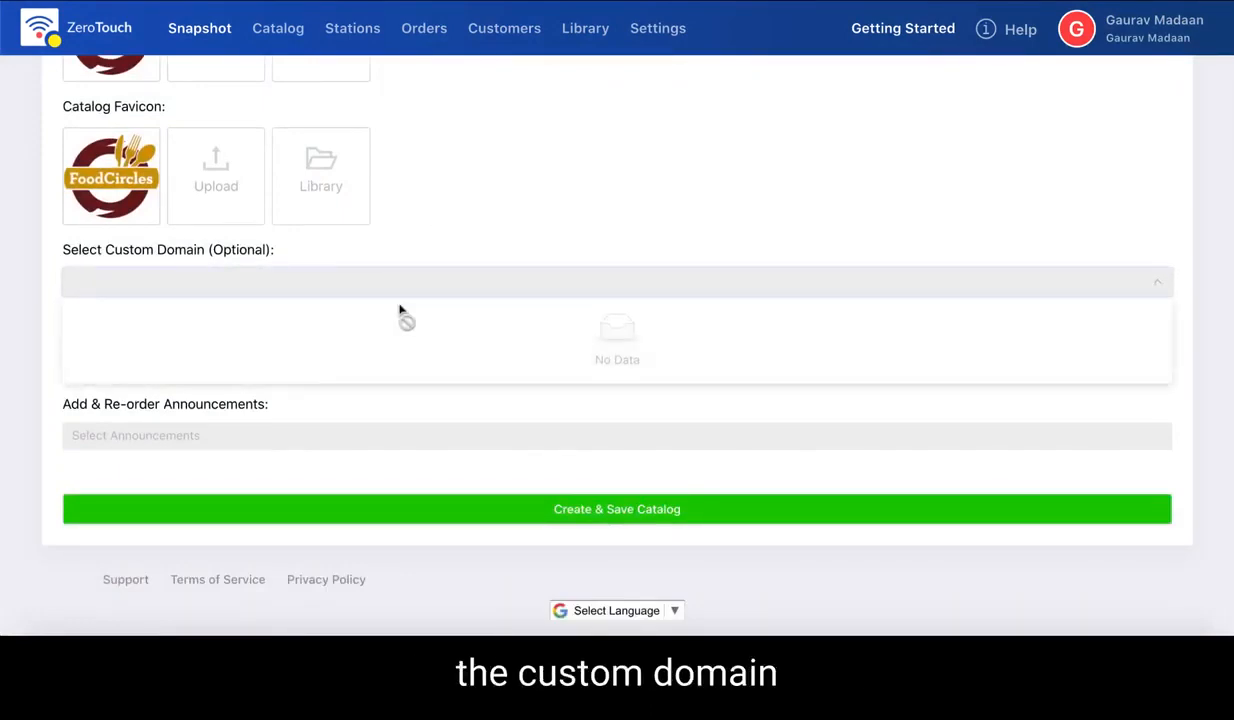
{"action": "left_click", "coordinate": [525, 206]}
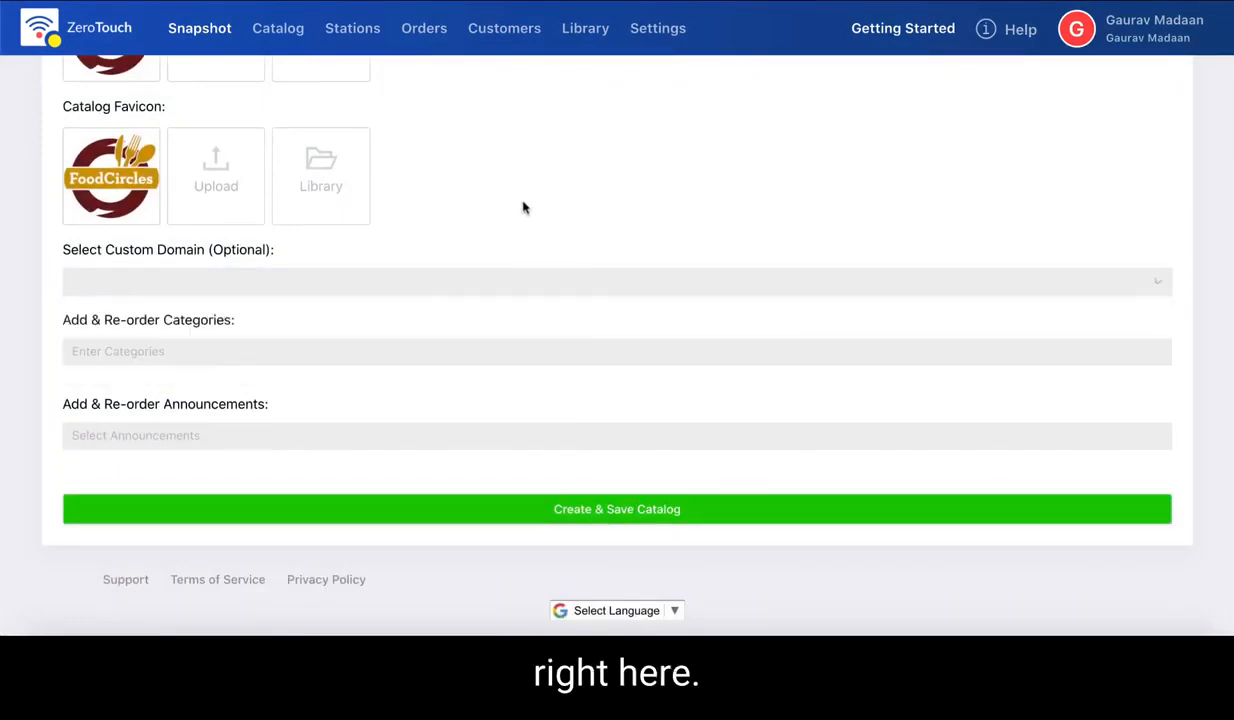
- Add the FC Breakfast, FC Lunch and FC Dinner categories to the catalog
{"action": "left_click", "coordinate": [254, 352]}
{"action": "left_click", "coordinate": [157, 441]}
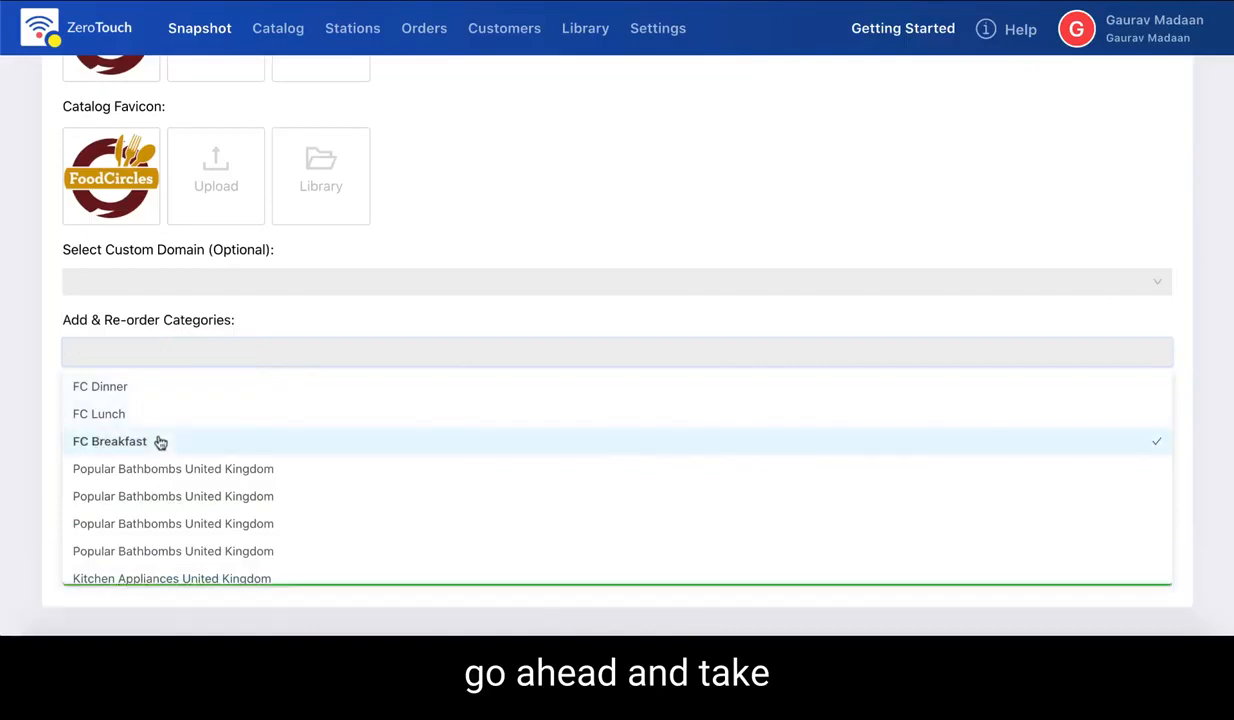
{"action": "left_click", "coordinate": [157, 410]}
{"action": "left_click", "coordinate": [157, 392]}
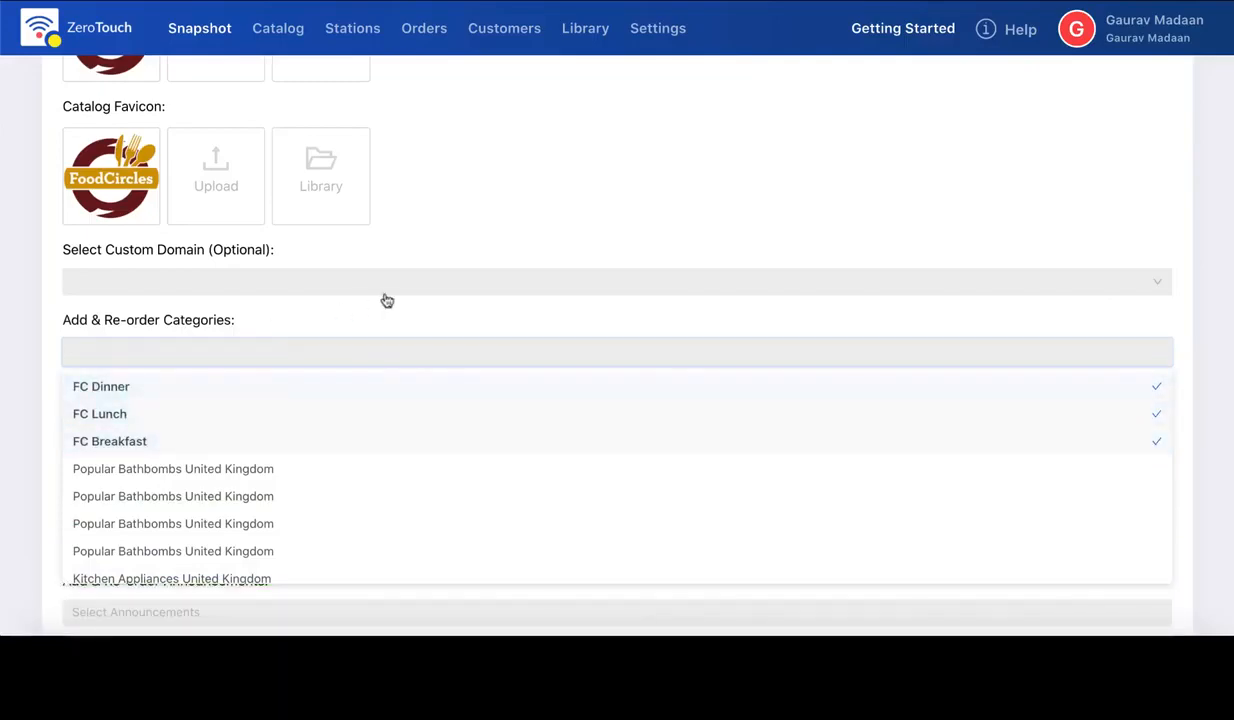
{"action": "left_click", "coordinate": [386, 292]}
{"action": "scroll", "coordinate": [777, 402], "scroll_direction": "down", "scroll_amount": 2}
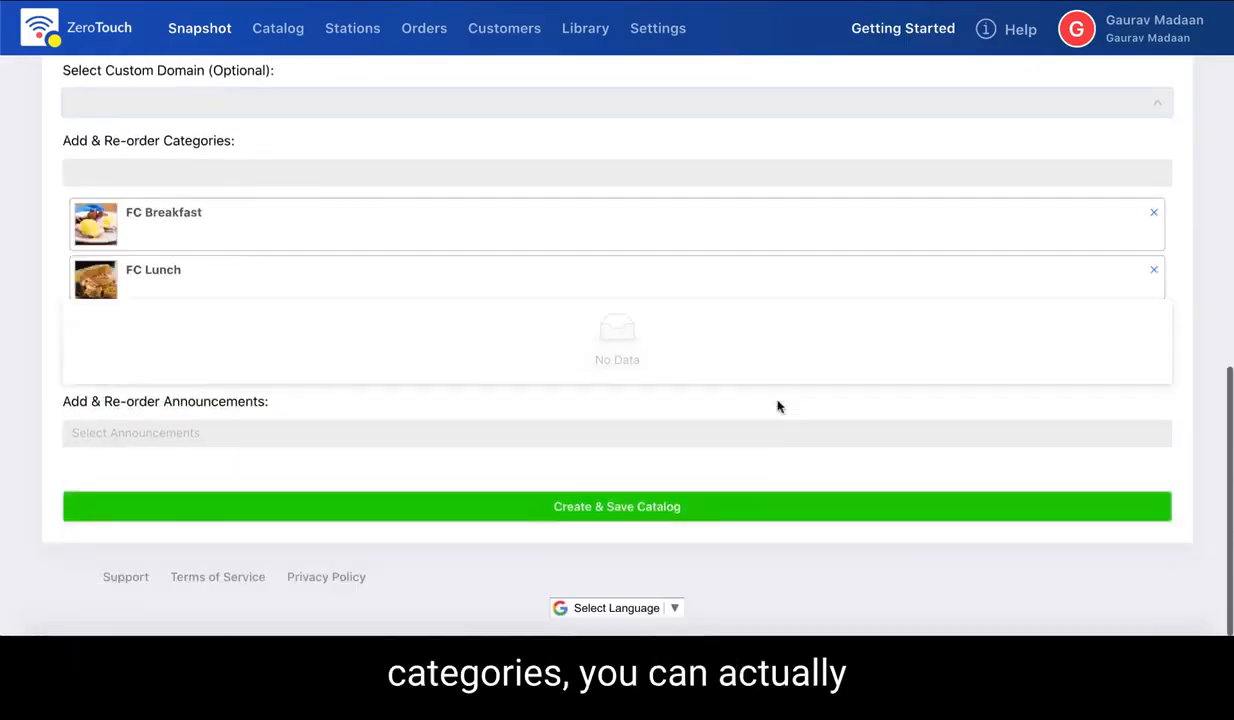
{"action": "left_click", "coordinate": [968, 160]}
- Try out rearranging the order of the three FC categories in the catalog
{"action": "left_click_drag", "start_coordinate": [1034, 202], "coordinate": [870, 340]}
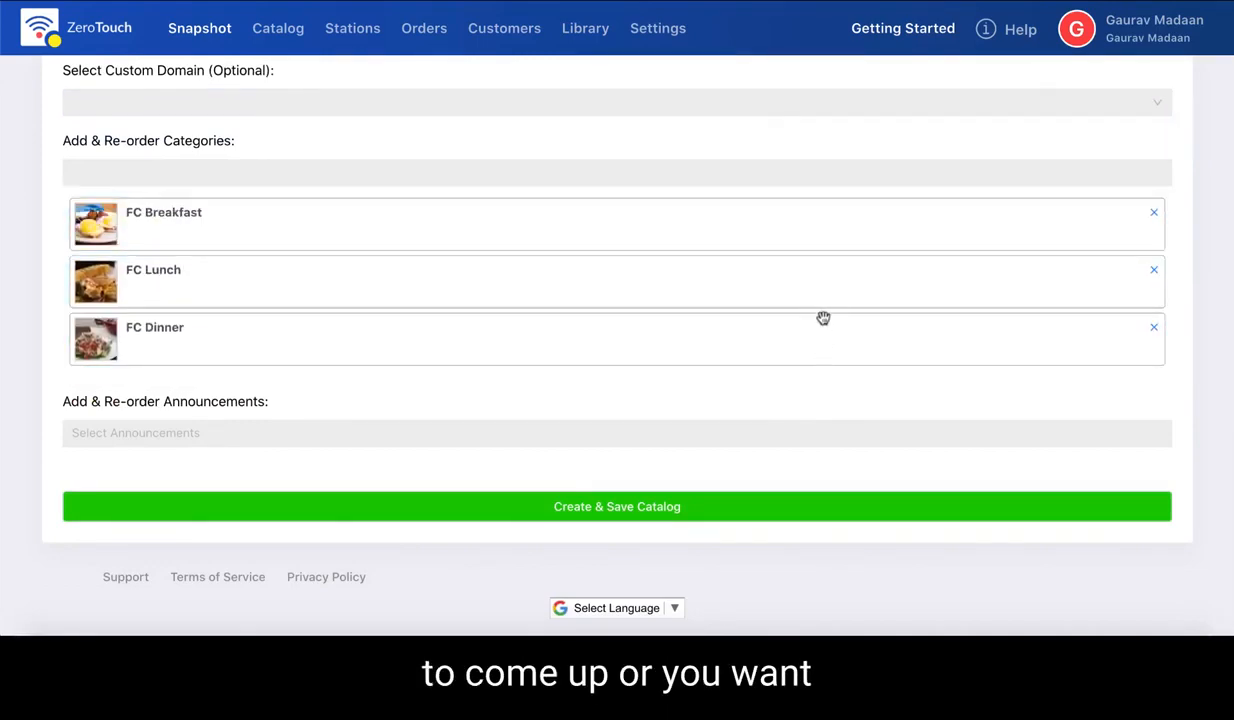
{"action": "left_click_drag", "start_coordinate": [760, 323], "coordinate": [760, 278]}
{"action": "left_click_drag", "start_coordinate": [680, 342], "coordinate": [681, 276]}
- Enter FC as the catalog's internal name, then create and save the catalog
{"action": "scroll", "coordinate": [460, 410], "scroll_direction": "up", "scroll_amount": 5}
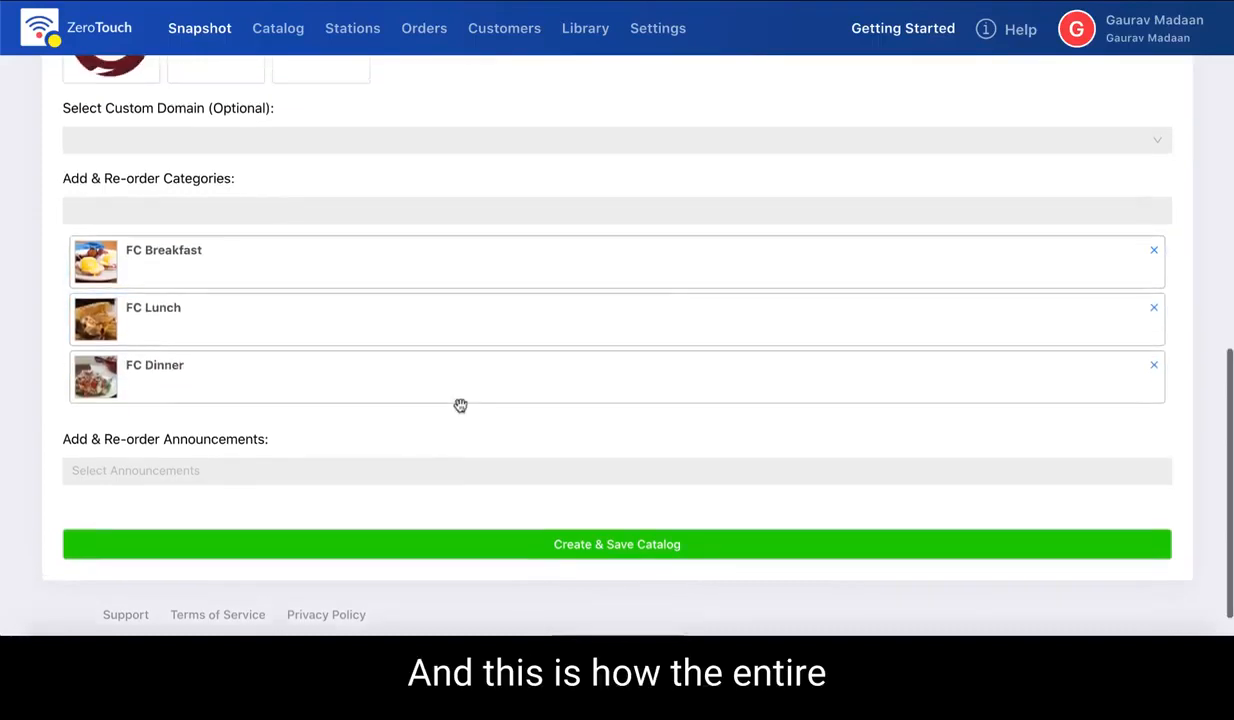
{"action": "scroll", "coordinate": [460, 410], "scroll_direction": "up", "scroll_amount": 2}
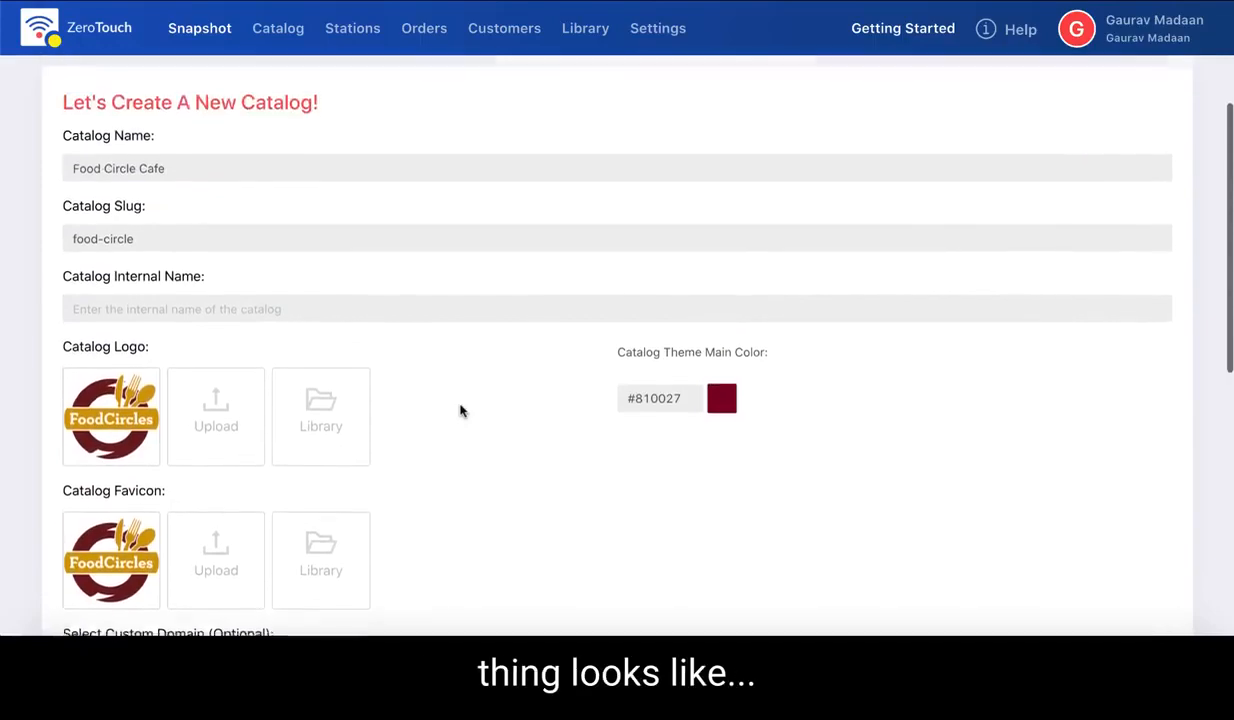
{"action": "scroll", "coordinate": [460, 408], "scroll_direction": "down", "scroll_amount": 10}
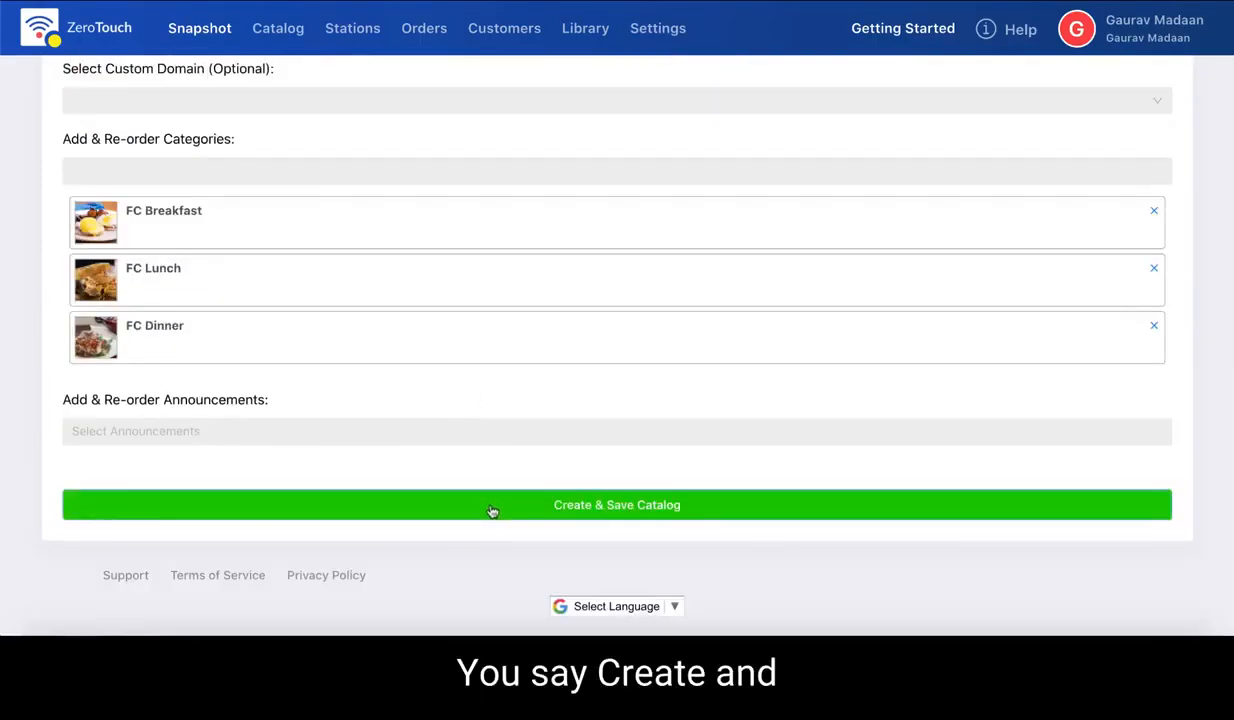
{"action": "scroll", "coordinate": [594, 397], "scroll_direction": "up", "scroll_amount": 7}
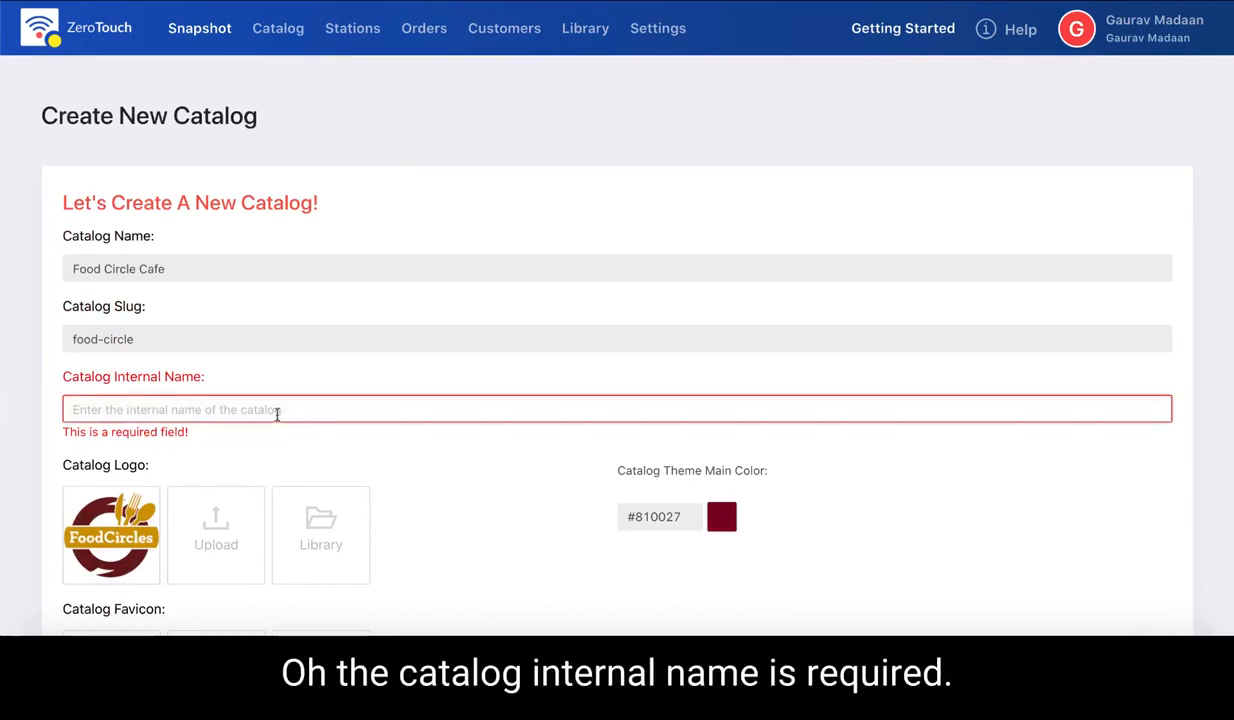
{"action": "type", "text": "FC"}
{"action": "scroll", "coordinate": [522, 407], "scroll_direction": "down", "scroll_amount": 10}
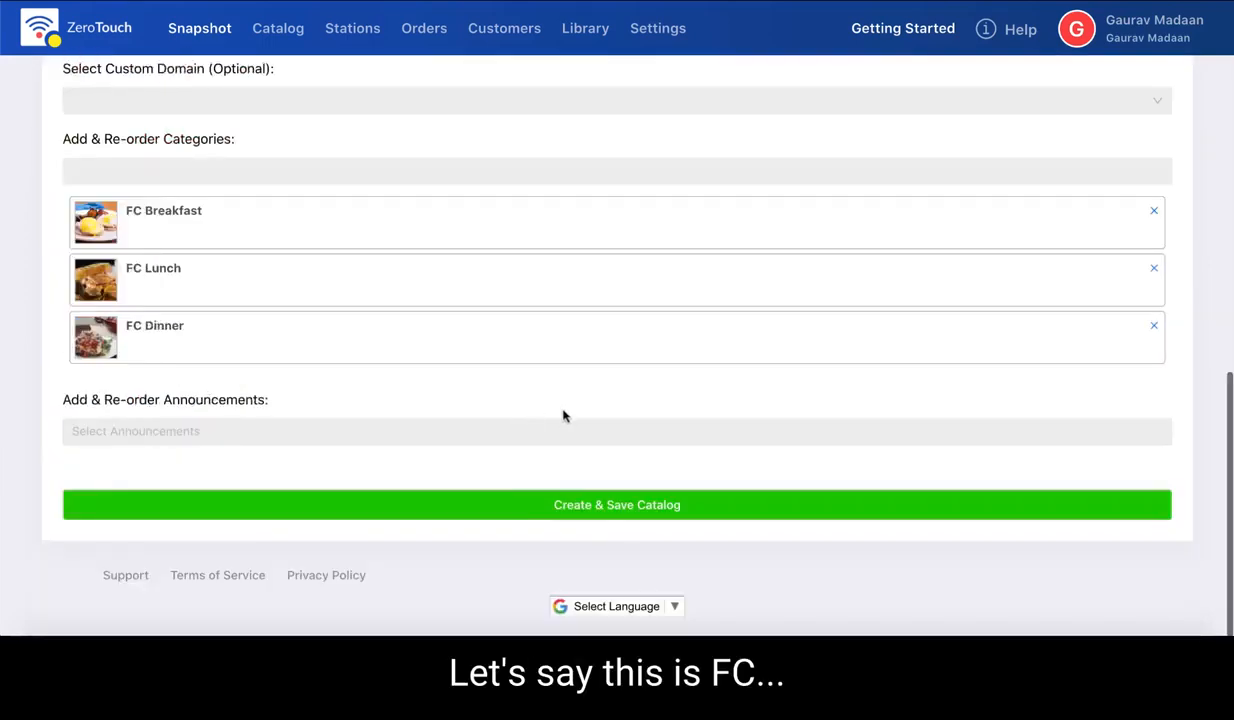
{"action": "left_click", "coordinate": [504, 506]}
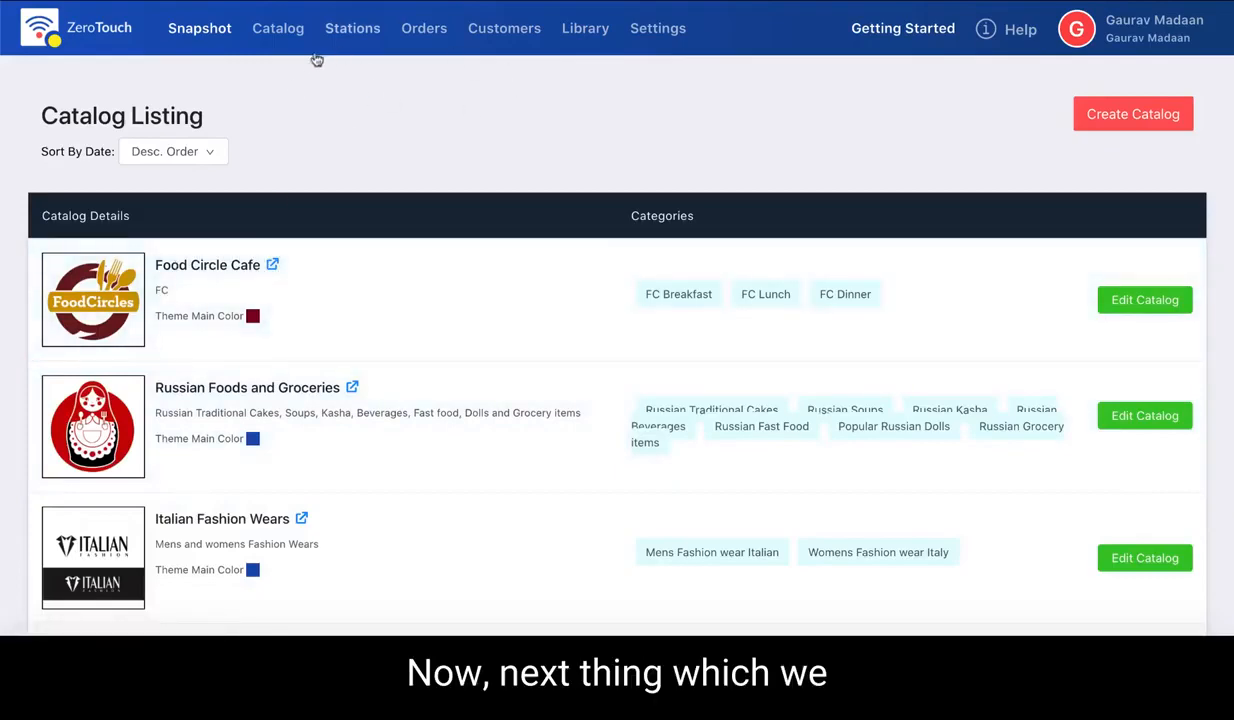
- Create a new station named New York with the station code nyc
{"action": "left_click", "coordinate": [361, 35]}
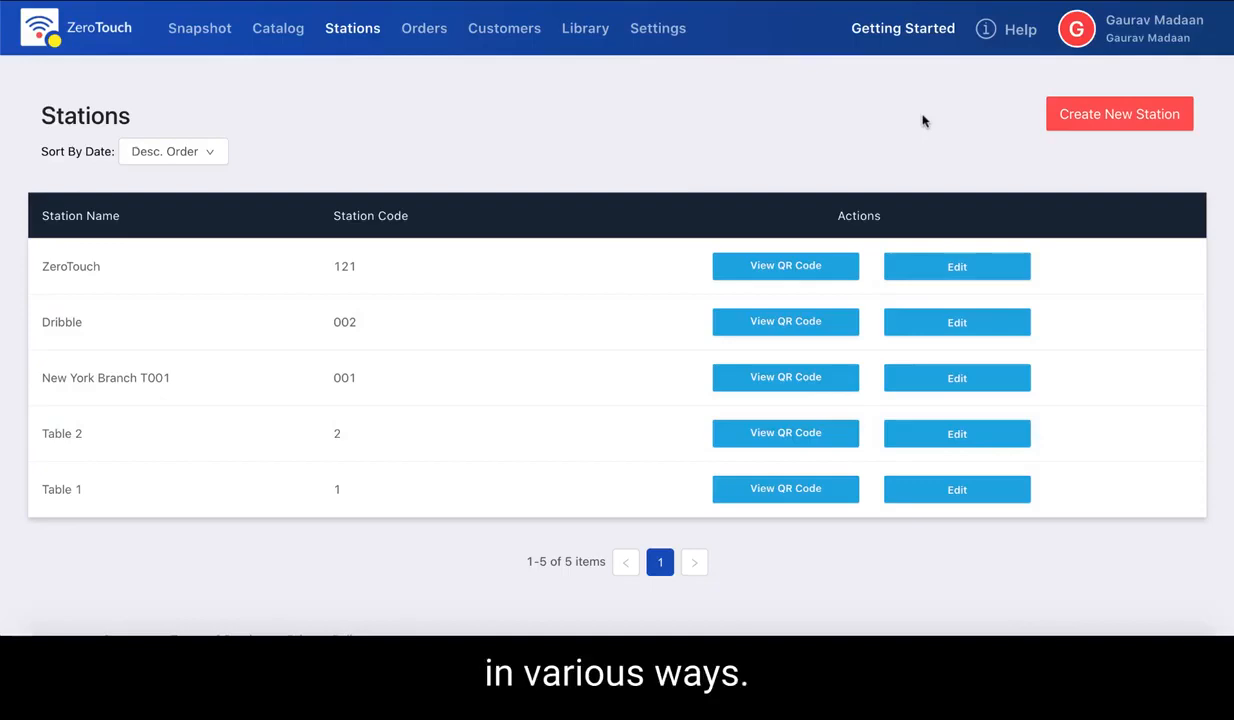
{"action": "left_click", "coordinate": [1102, 124]}
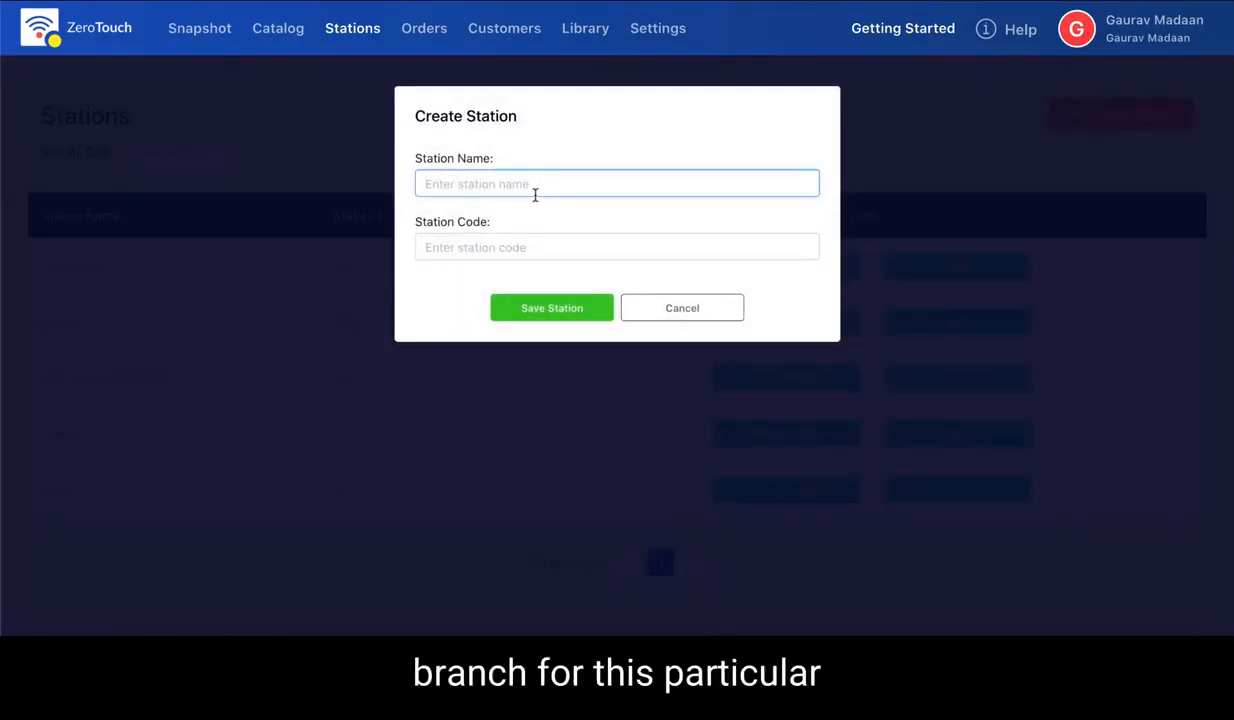
{"action": "type", "text": "New York"}
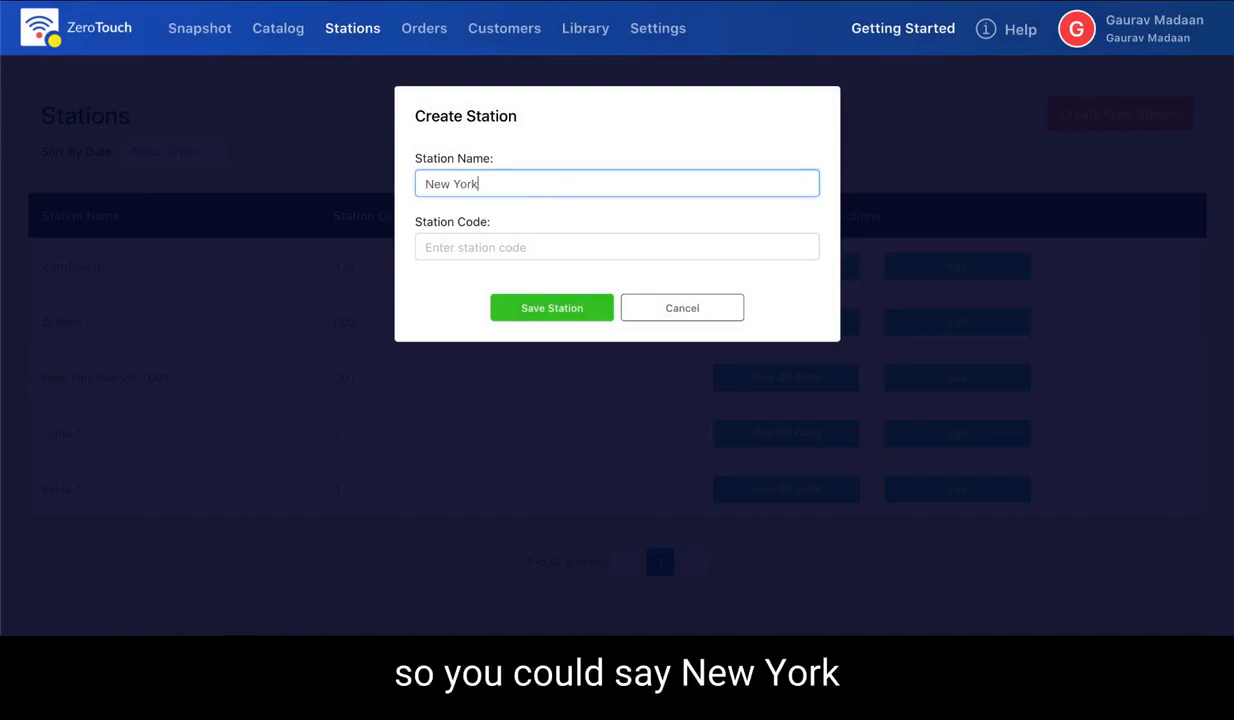
{"action": "left_click", "coordinate": [505, 248]}
{"action": "type", "text": "nyc001"}
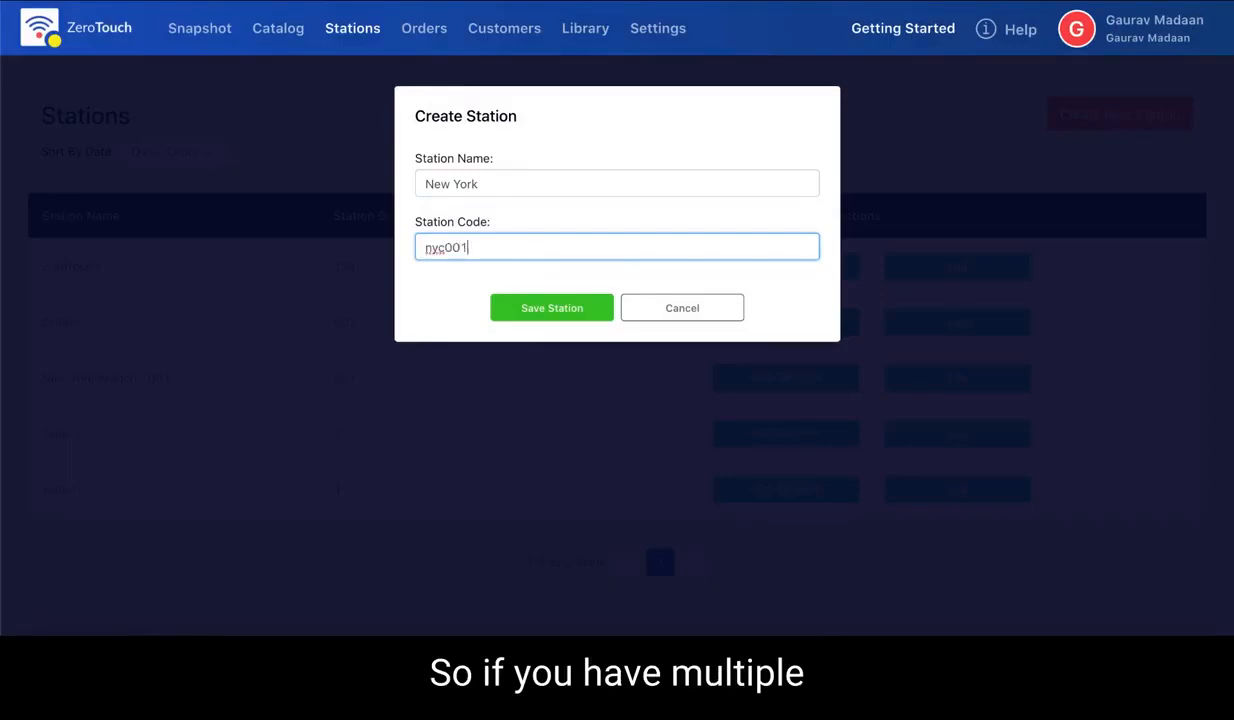
{"action": "key", "text": "shift+Left"}
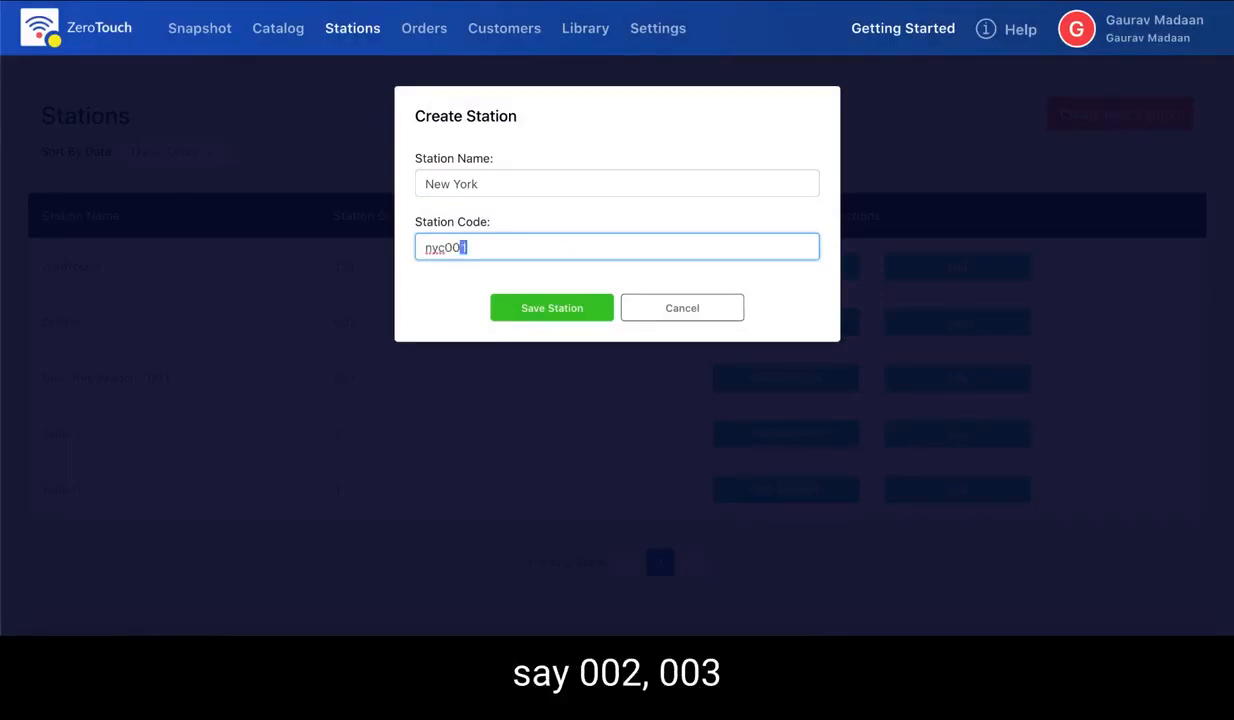
{"action": "key", "text": "Left"}
{"action": "key", "text": "shift+Left"}
{"action": "key", "text": "shift+Left"}
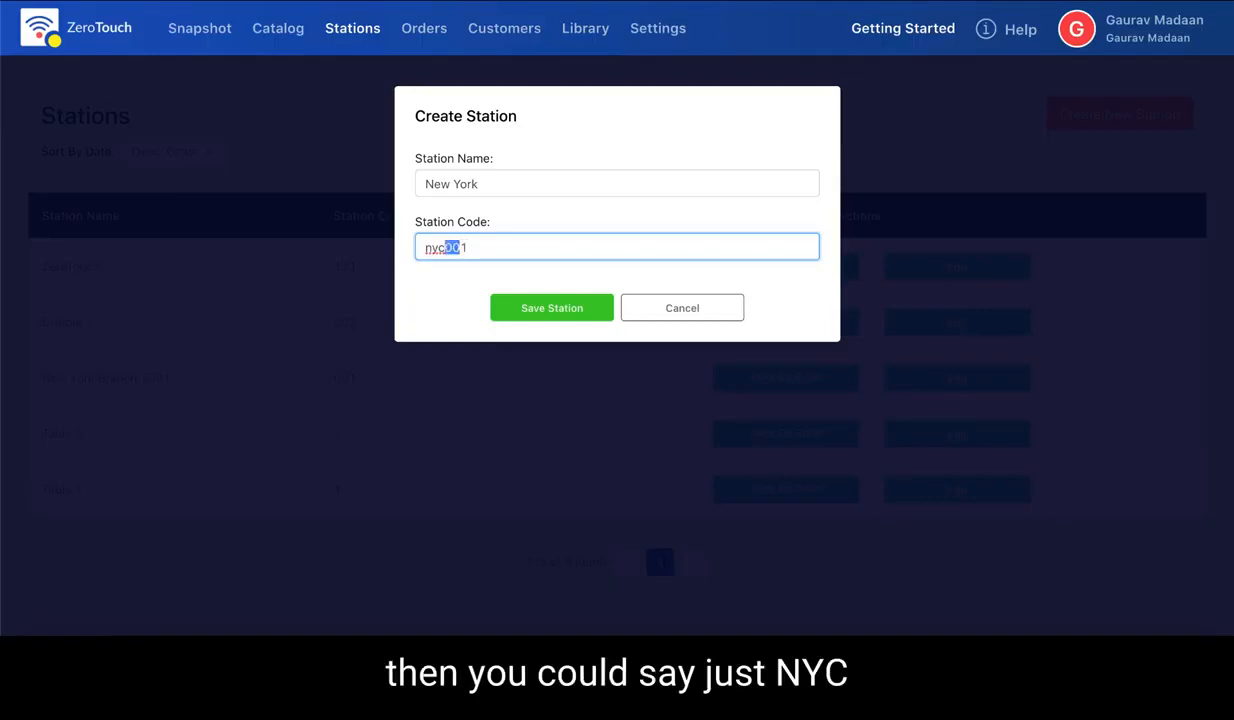
{"action": "left_click", "coordinate": [546, 312]}
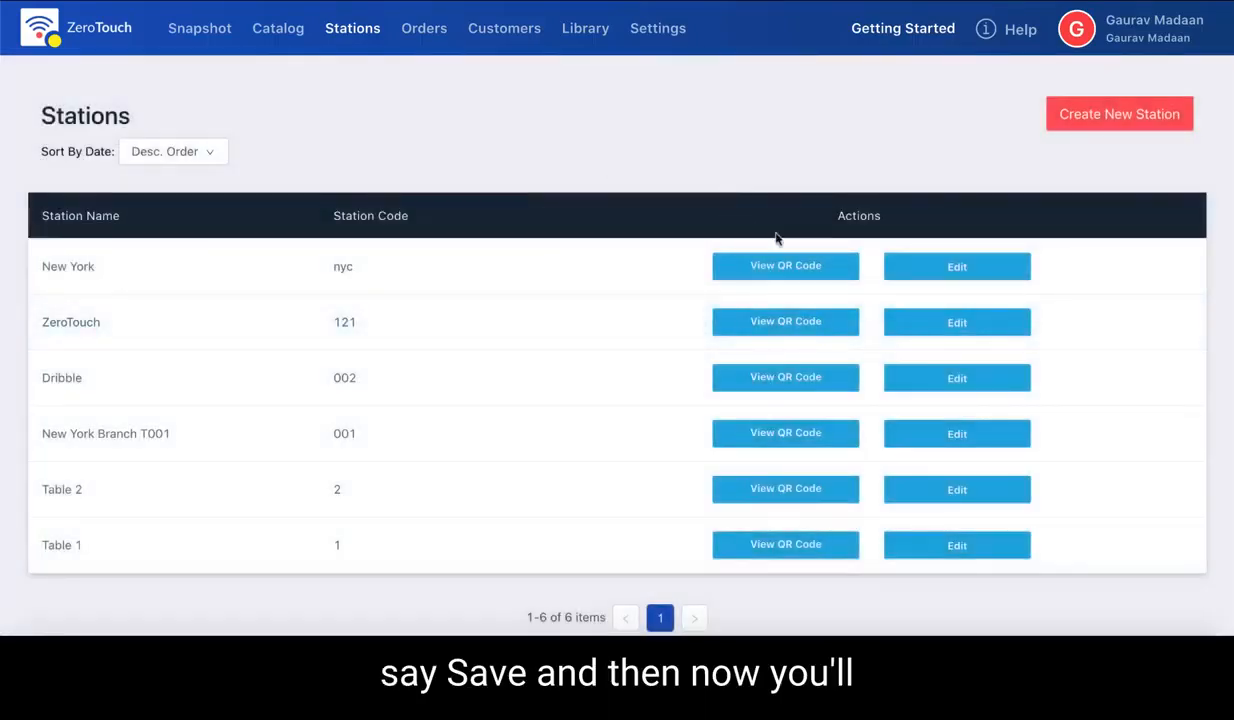
- View the New York station's QR code card for the Food Circle Cafe catalog and examine its business heading
{"action": "left_click", "coordinate": [777, 264]}
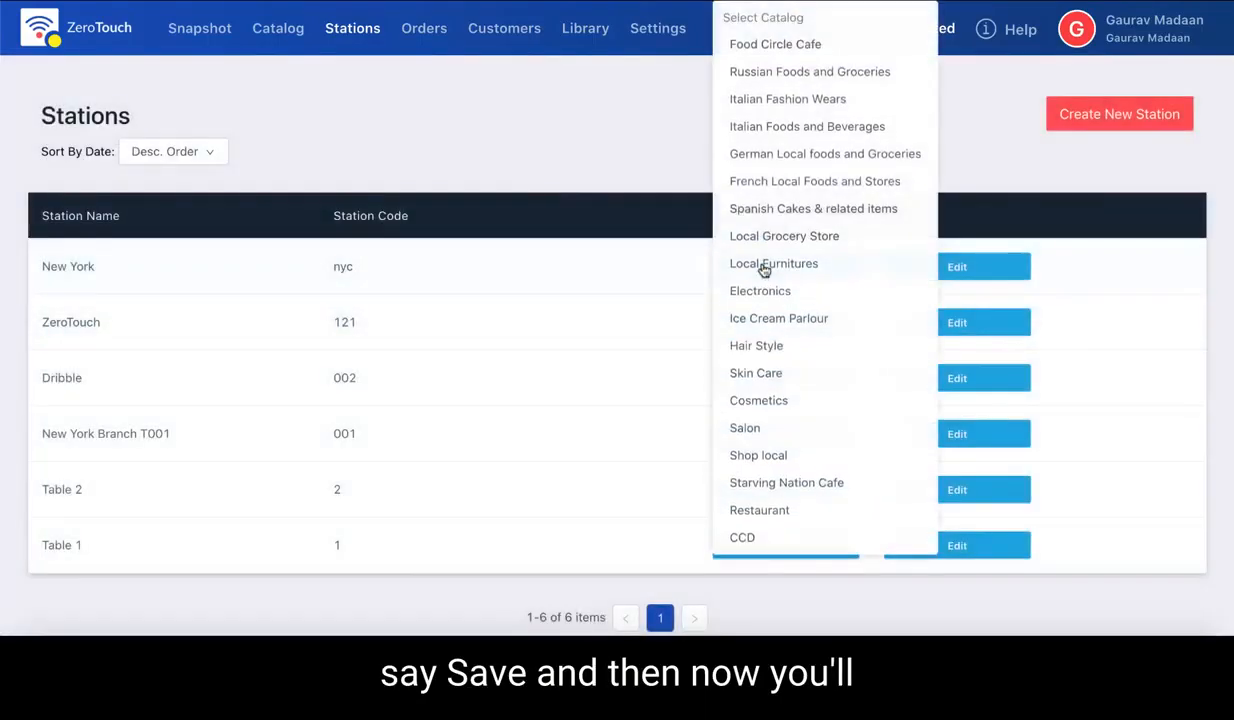
{"action": "left_click", "coordinate": [811, 49]}
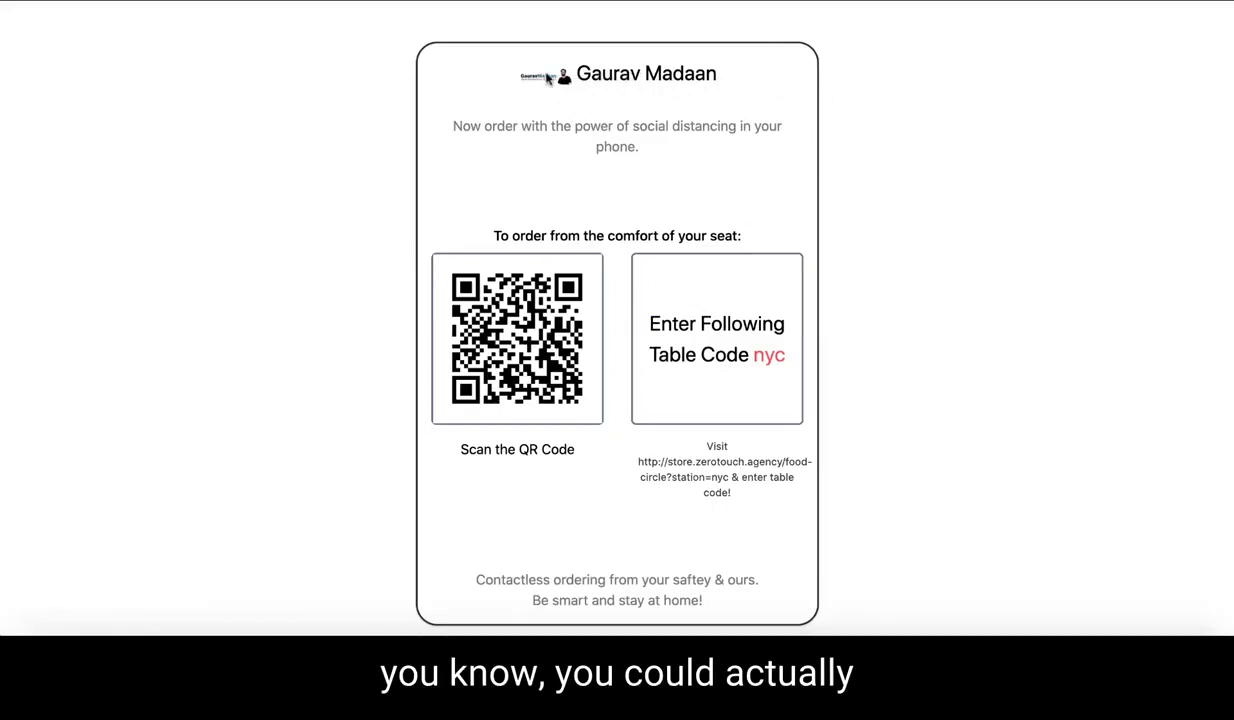
{"action": "left_click_drag", "start_coordinate": [602, 74], "coordinate": [513, 84]}
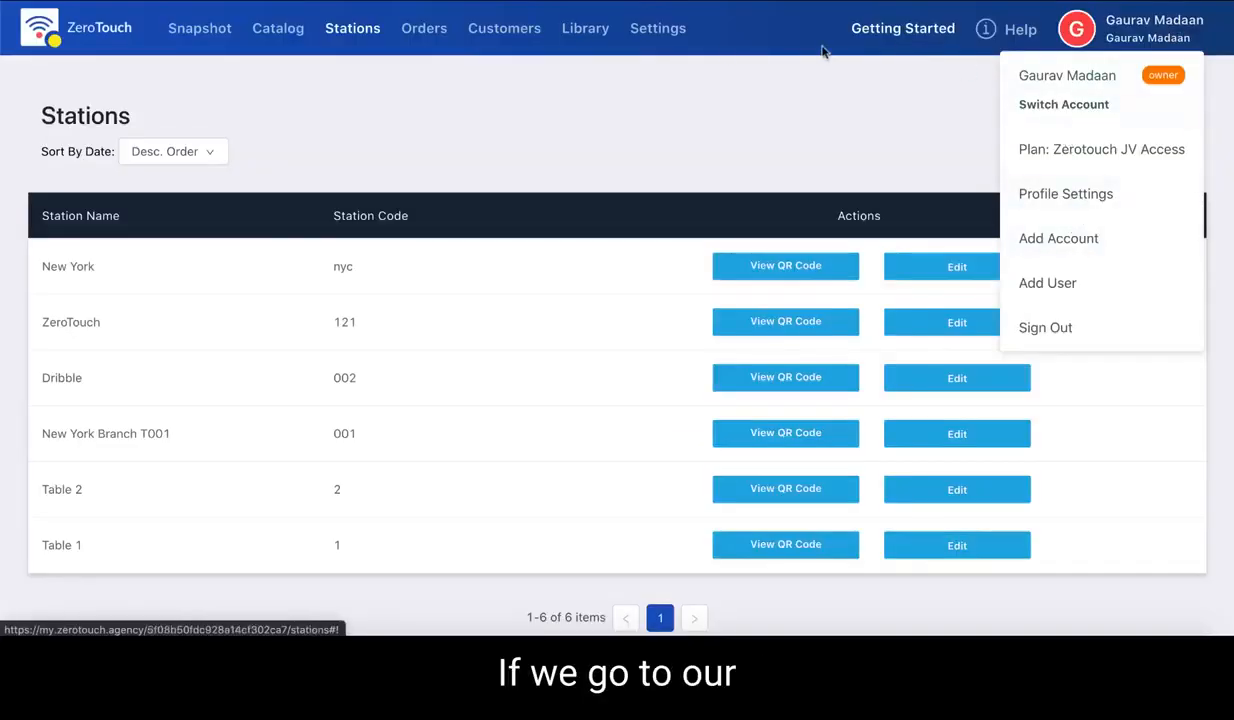
- Examine which gateways can be added in the payment settings, leaving the new gateway form without adding one
{"action": "left_click", "coordinate": [655, 42]}
{"action": "left_click", "coordinate": [132, 333]}
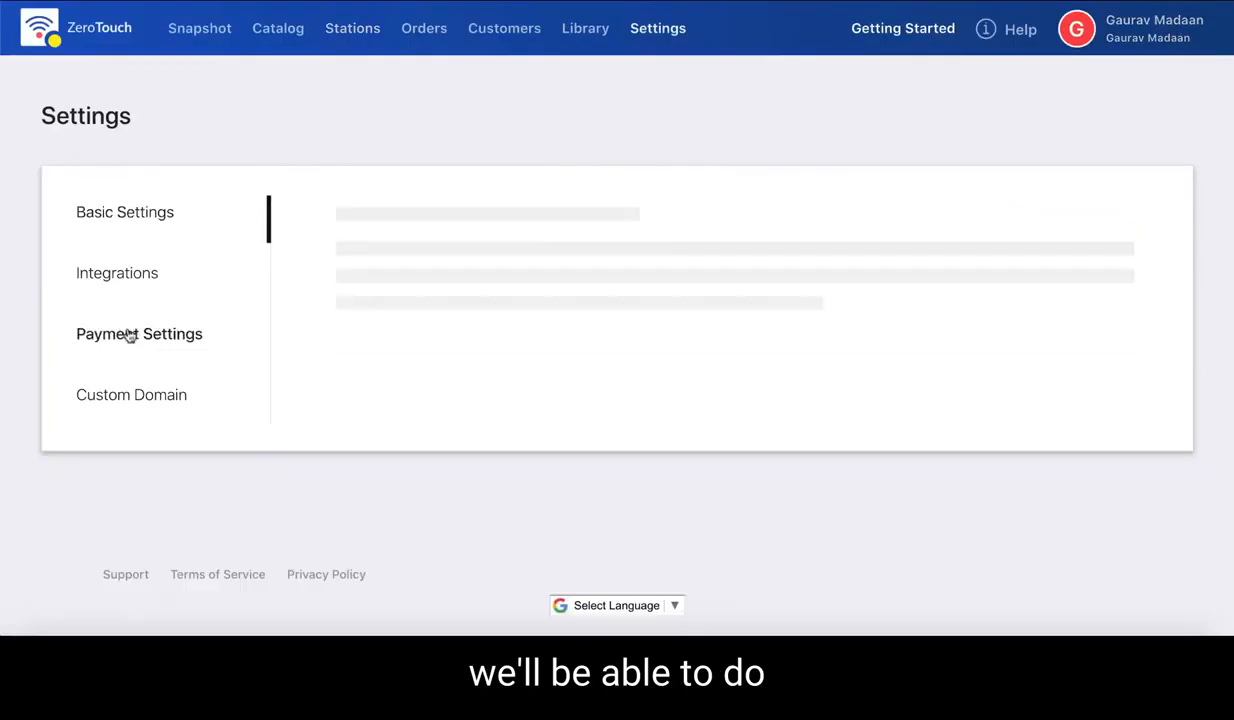
{"action": "left_click", "coordinate": [1031, 233]}
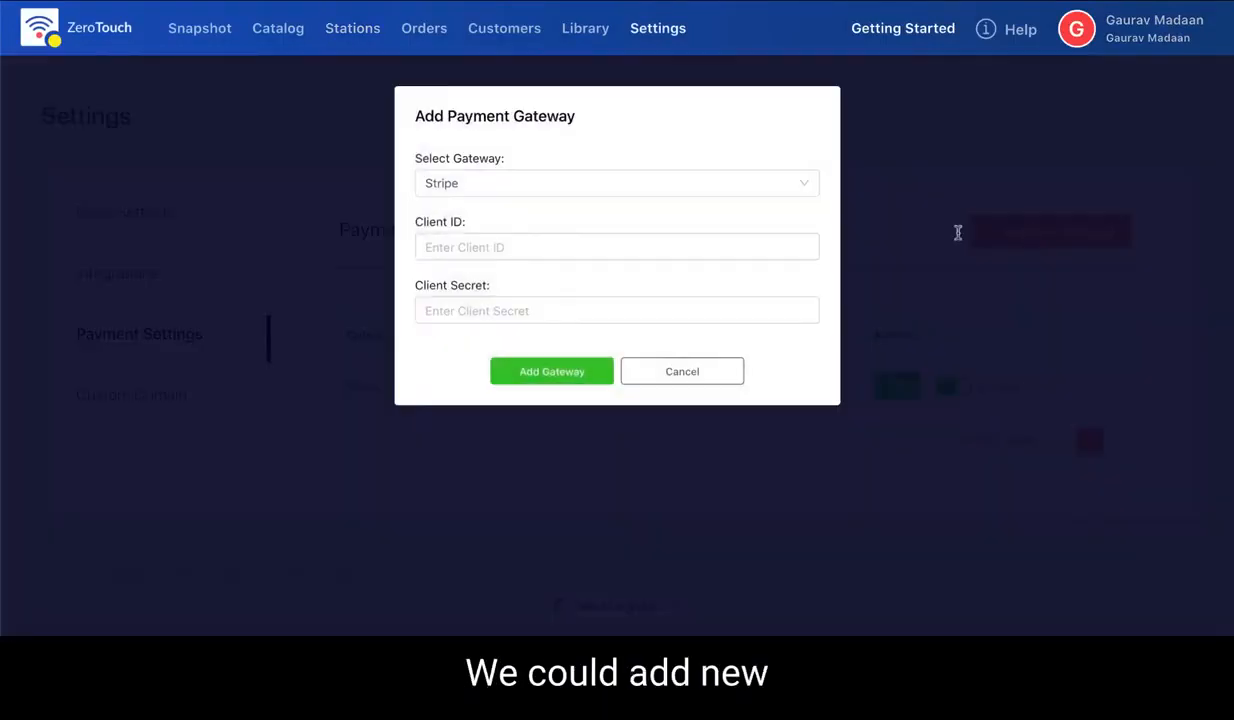
{"action": "left_click", "coordinate": [545, 196]}
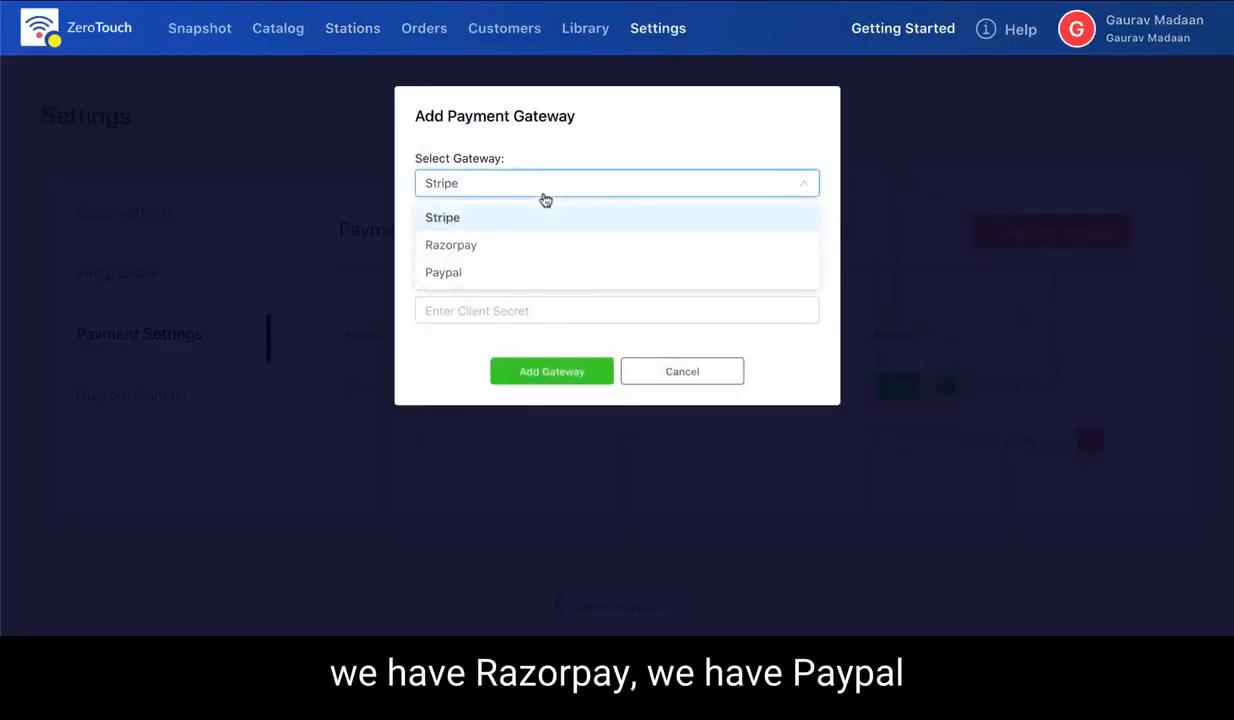
{"action": "left_click", "coordinate": [642, 123]}
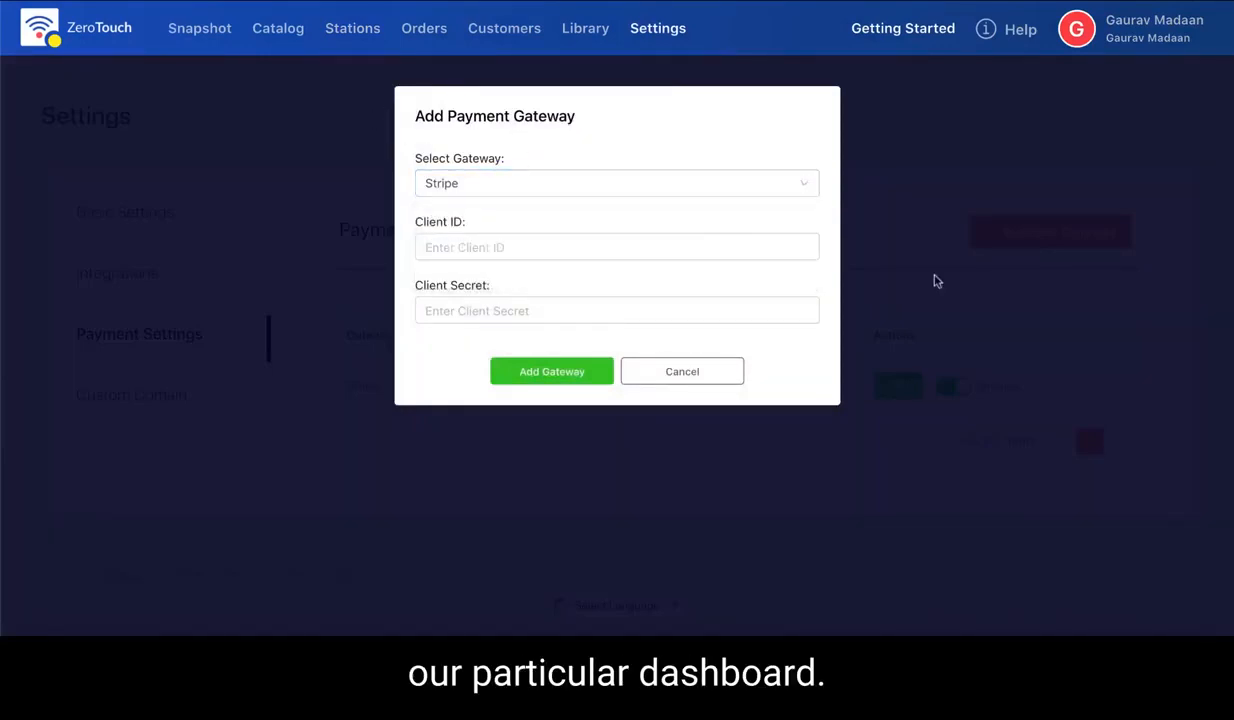
{"action": "left_click", "coordinate": [665, 374]}
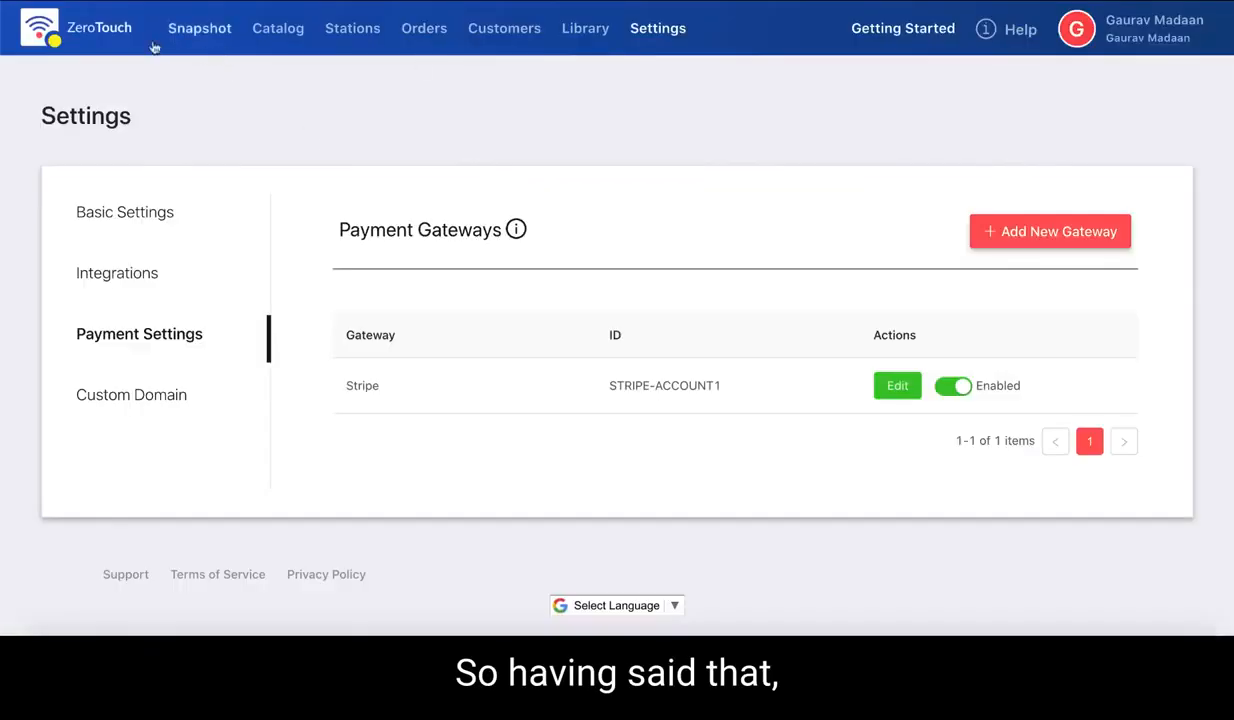
- Look over the store's summary snapshot and its order and customer records
{"action": "left_click", "coordinate": [199, 28]}
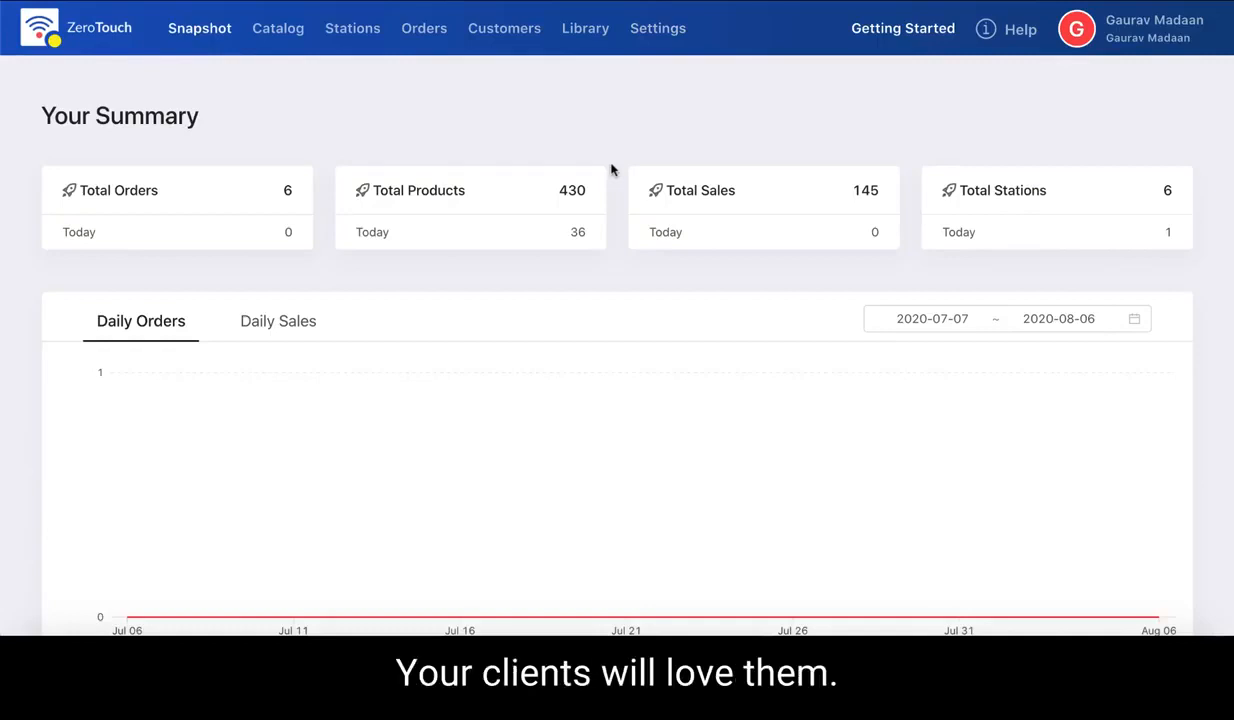
{"action": "left_click", "coordinate": [424, 42]}
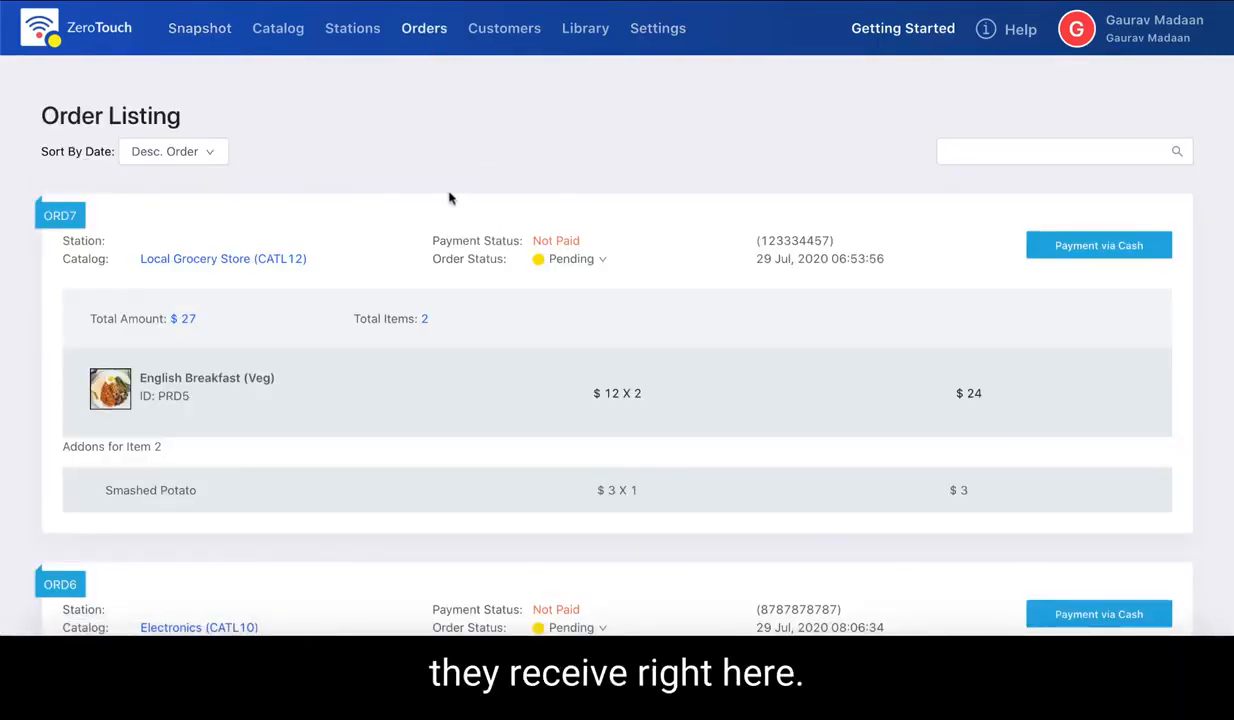
{"action": "left_click", "coordinate": [489, 44]}
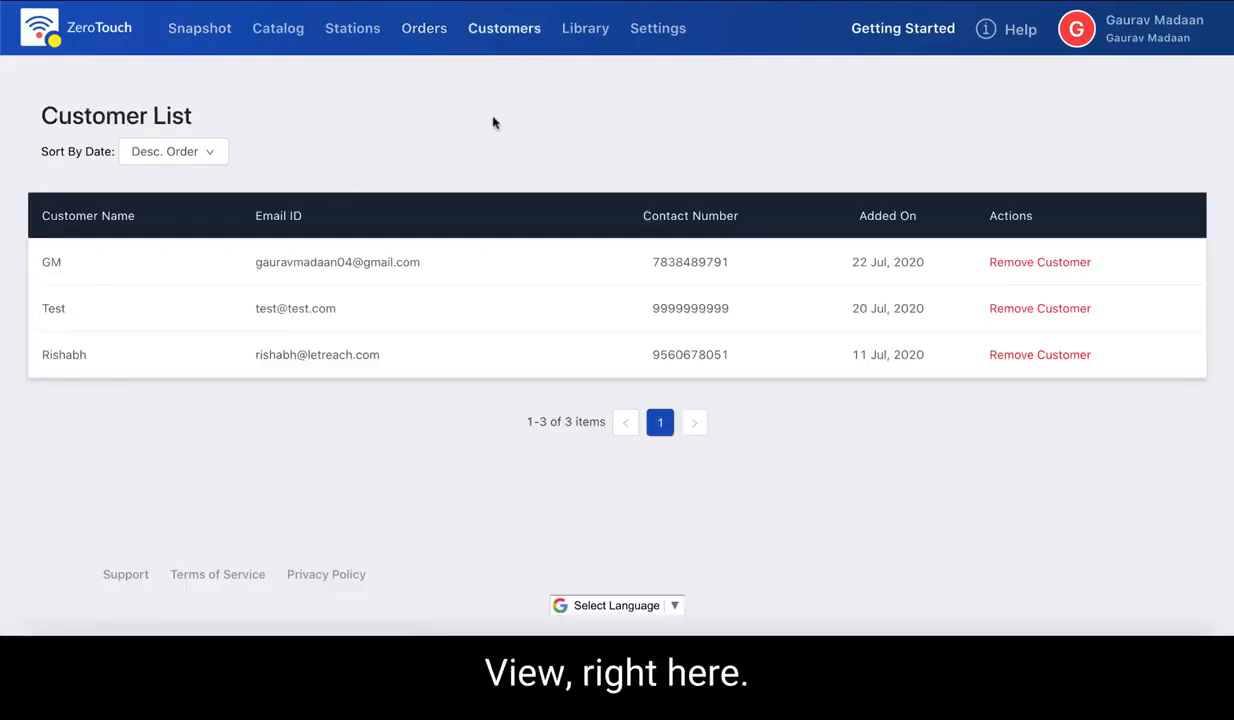
- Return to the order listing and look through the received orders down to the oldest one
{"action": "left_click", "coordinate": [423, 41]}
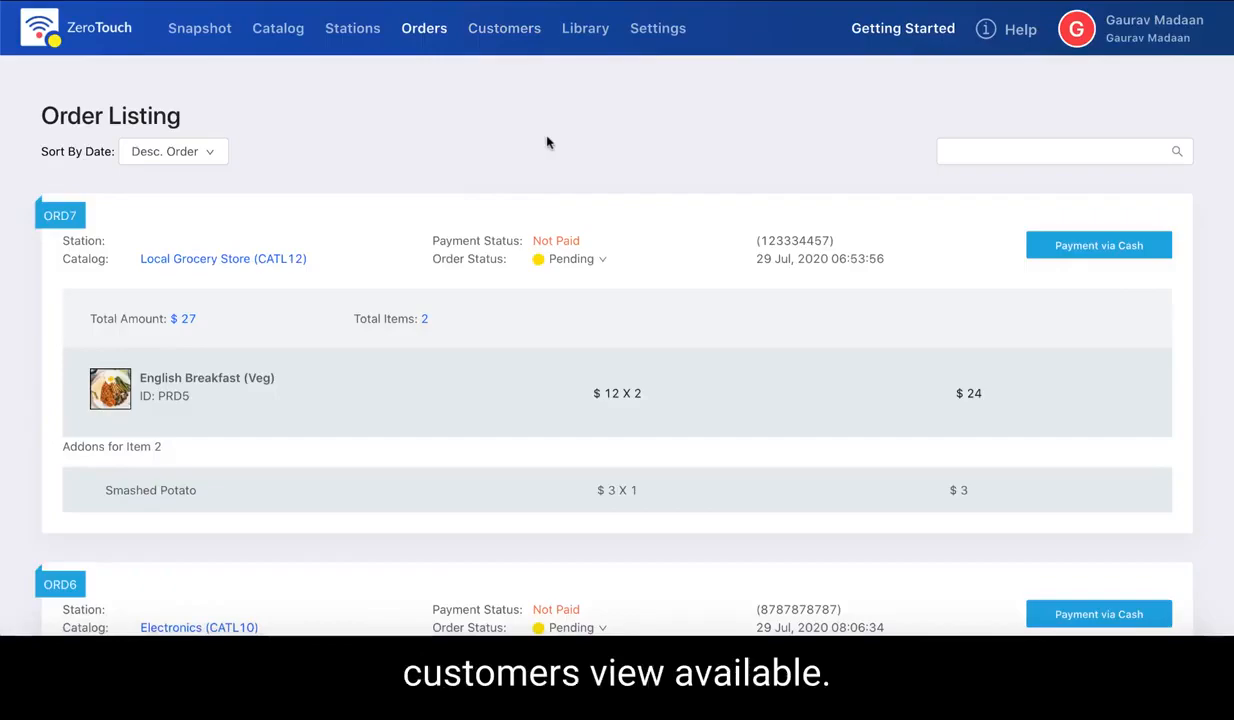
{"action": "scroll", "coordinate": [622, 292], "scroll_direction": "down", "scroll_amount": 20}
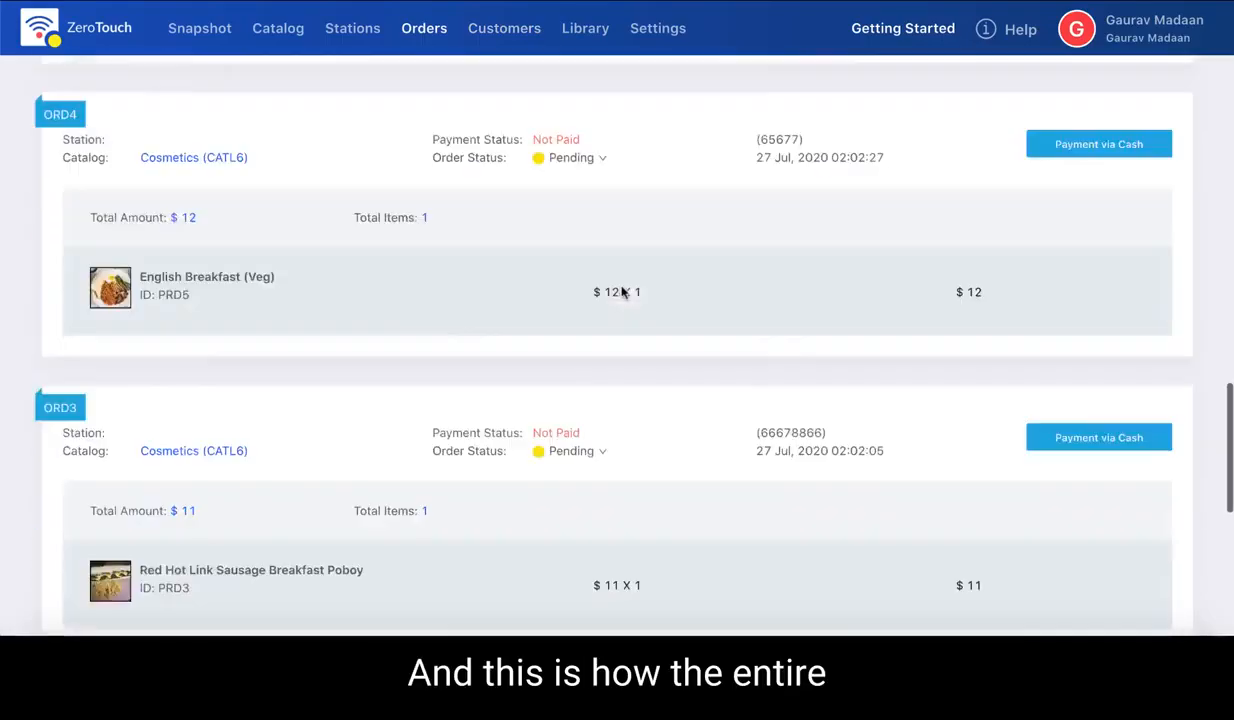
{"action": "scroll", "coordinate": [621, 292], "scroll_direction": "up", "scroll_amount": 20}
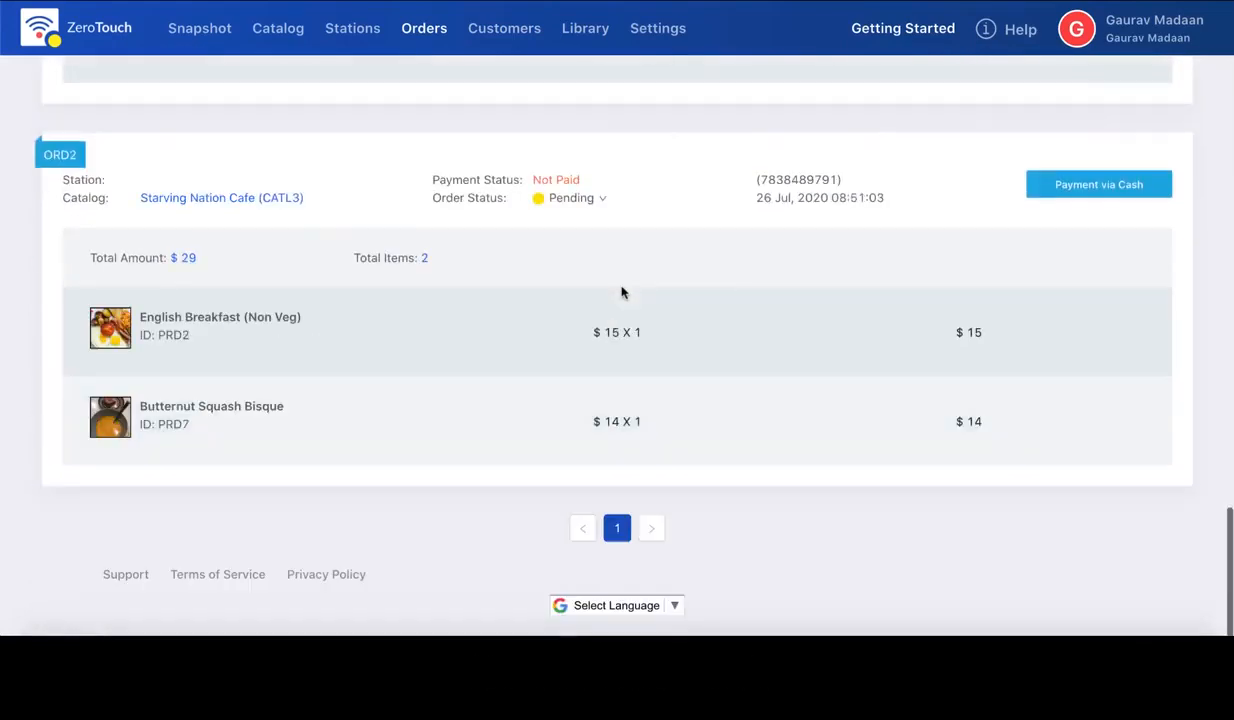
- Check which translation languages the dashboard offers, keep the current one and return to the newest order
{"action": "left_click", "coordinate": [618, 600]}
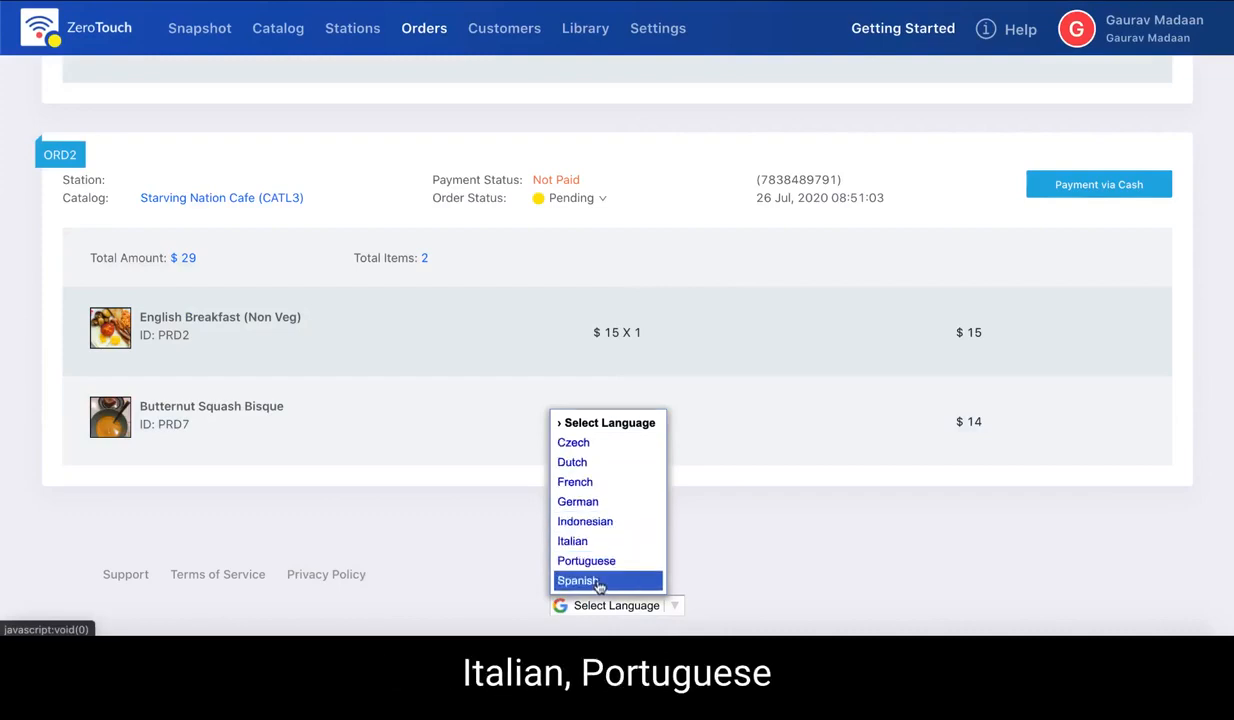
{"action": "left_click", "coordinate": [817, 544]}
{"action": "scroll", "coordinate": [817, 544], "scroll_direction": "up", "scroll_amount": 20}
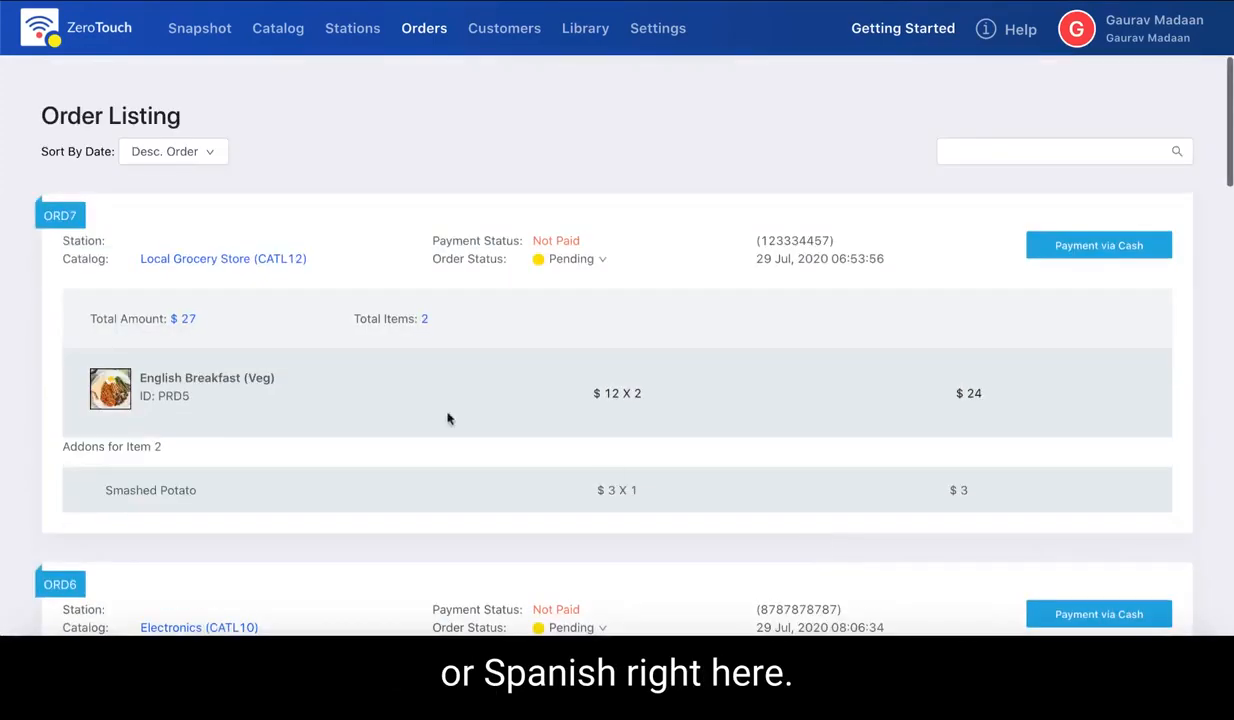